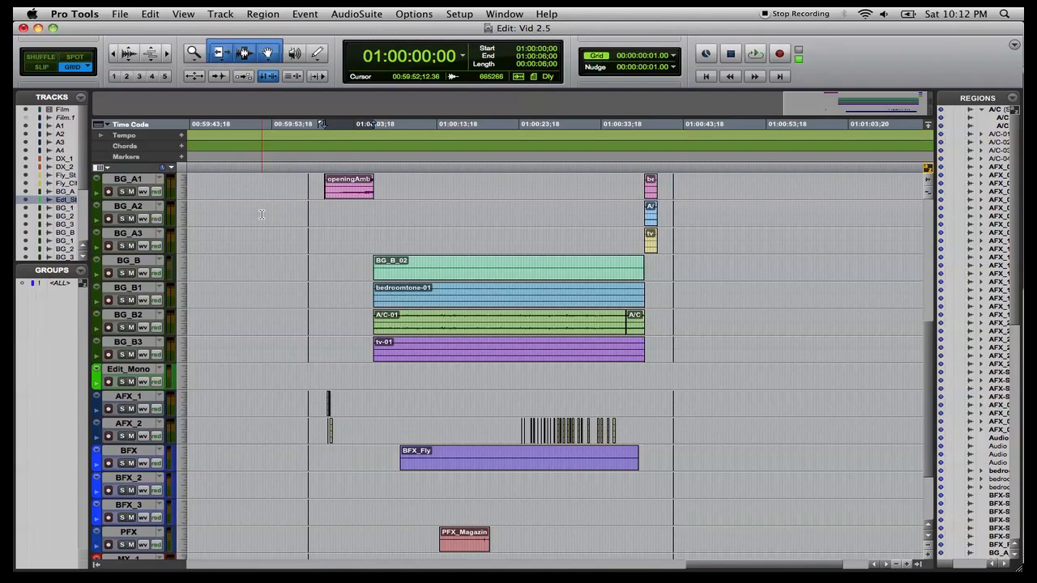
Open the Workspace browser and browse through Macintosh HD into the user's Desktop folder, then close it.
key("alt+semicolon")
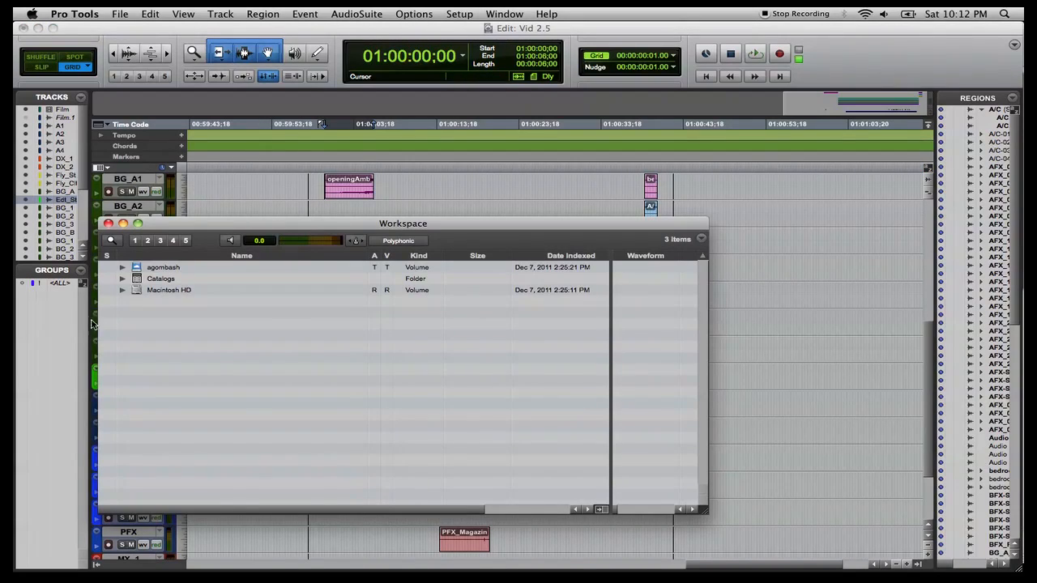
left_click(123, 290)
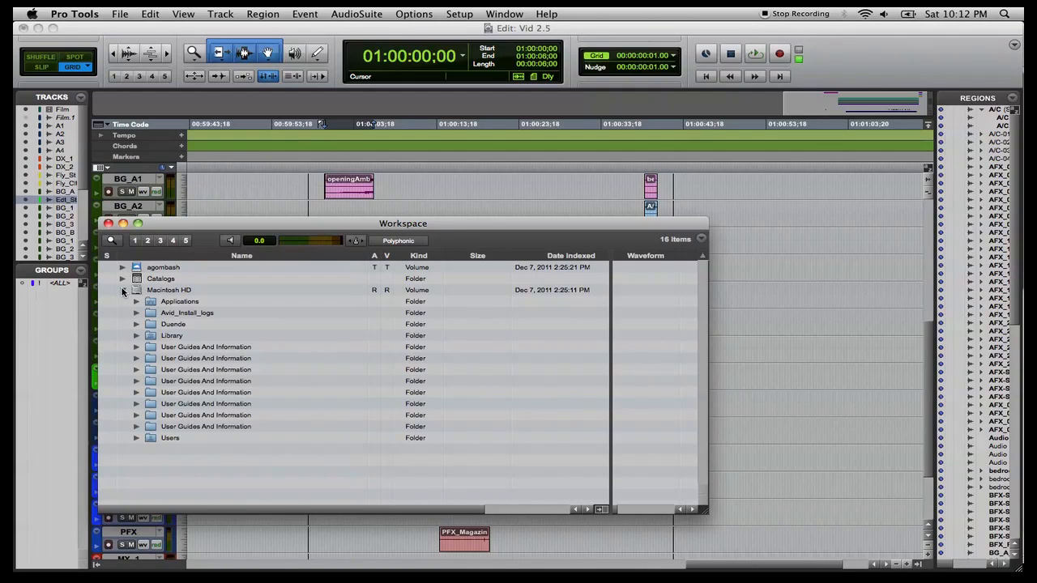
left_click(137, 439)
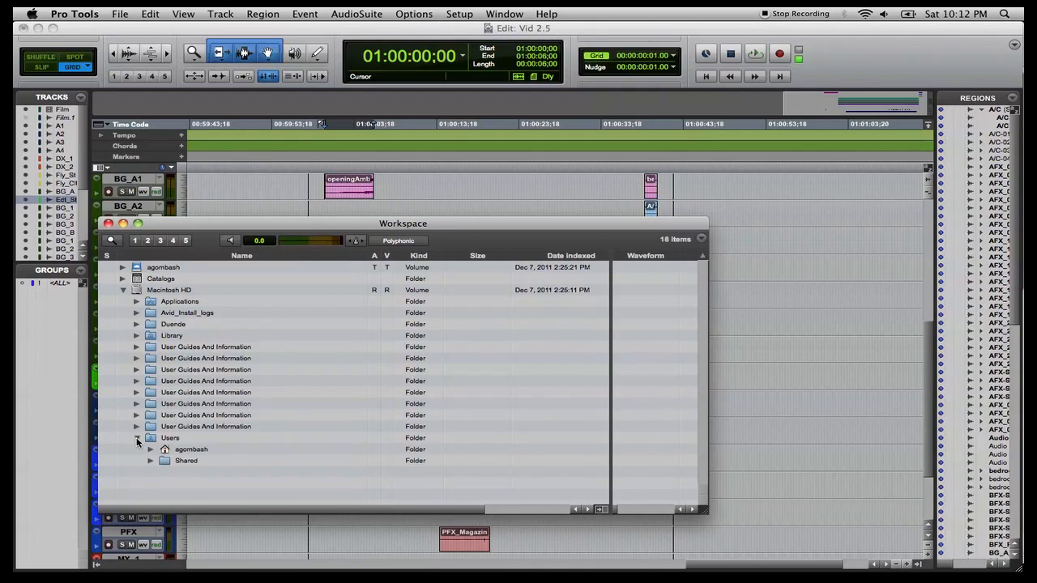
left_click(150, 450)
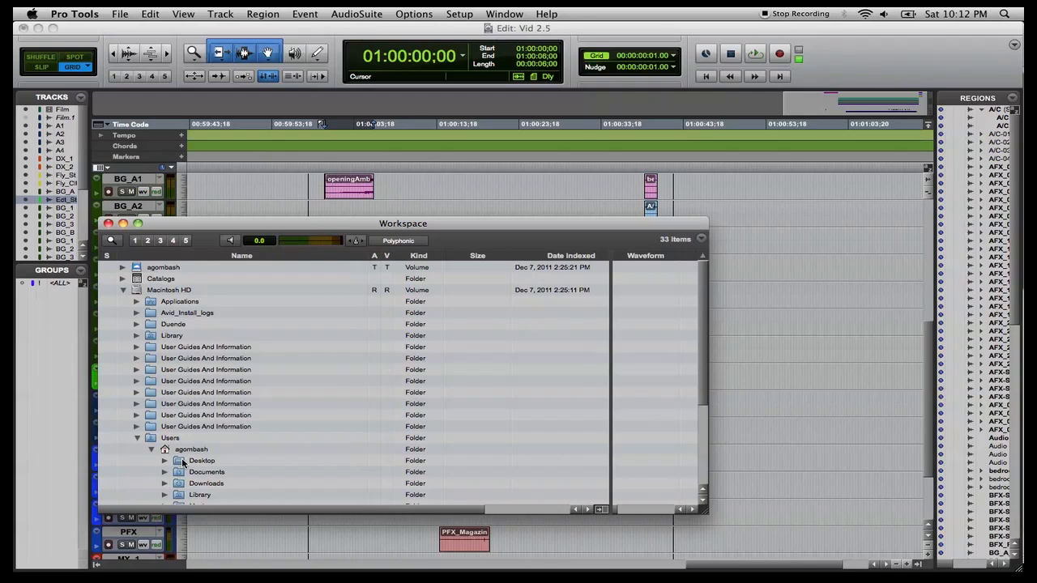
left_click(164, 461)
scroll(262, 448, "down", 5)
scroll(262, 448, "up", 5)
scroll(263, 448, "down", 1)
left_click(108, 224)
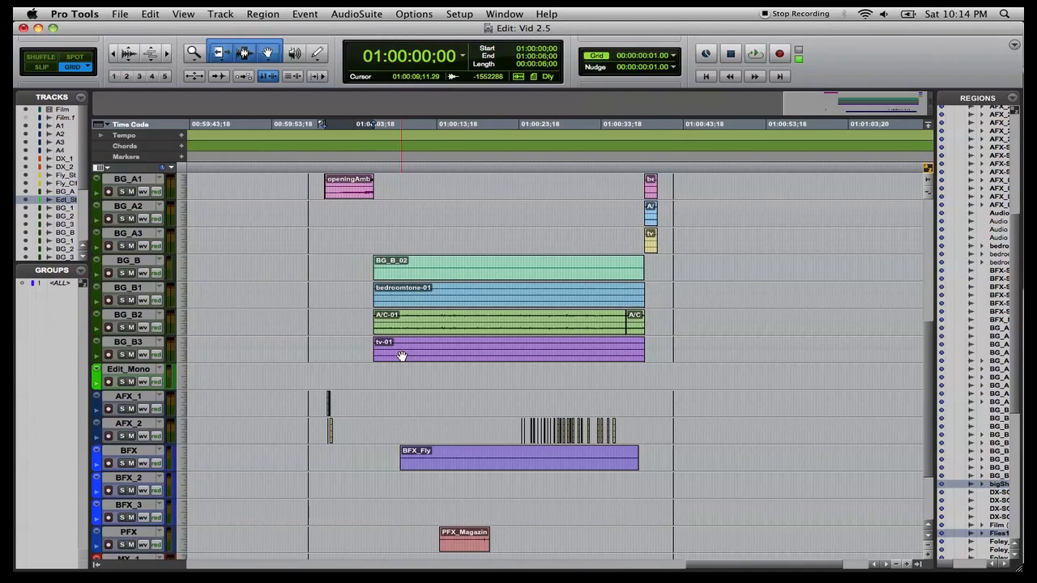
Move the Edit_Mono track down so it sits below the AFX_1 track.
scroll(199, 349, "down", 3)
scroll(199, 349, "down", 1)
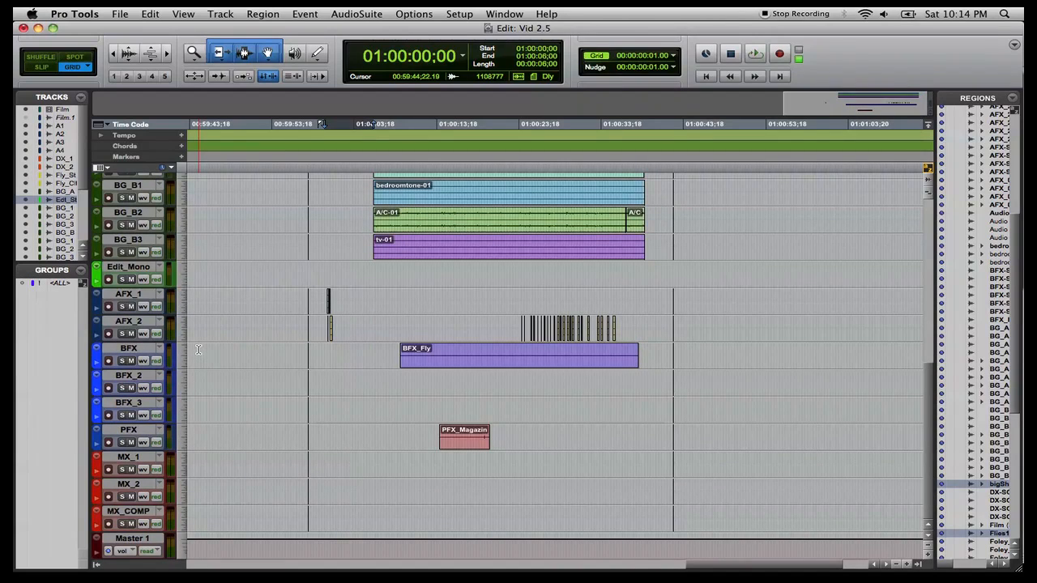
left_click(118, 268)
left_click_drag(118, 268, 128, 558)
scroll(123, 322, "up", 9)
left_click(126, 288)
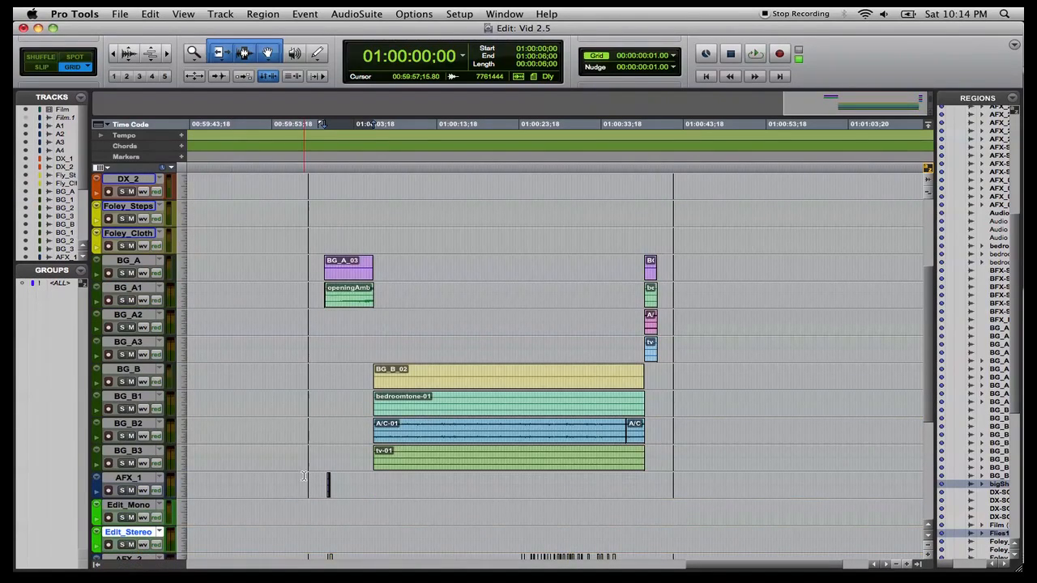
Drag the splat1 region from the Regions list onto the Edit_Mono track near the AFX_1 regions.
scroll(330, 359, "down", 7)
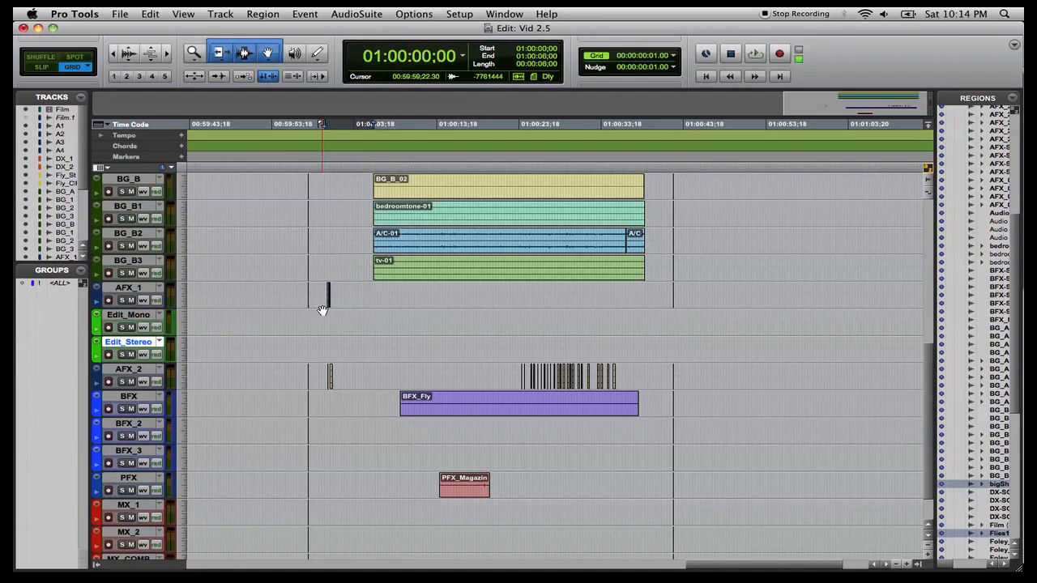
left_click(321, 315)
key("super+bracketright")
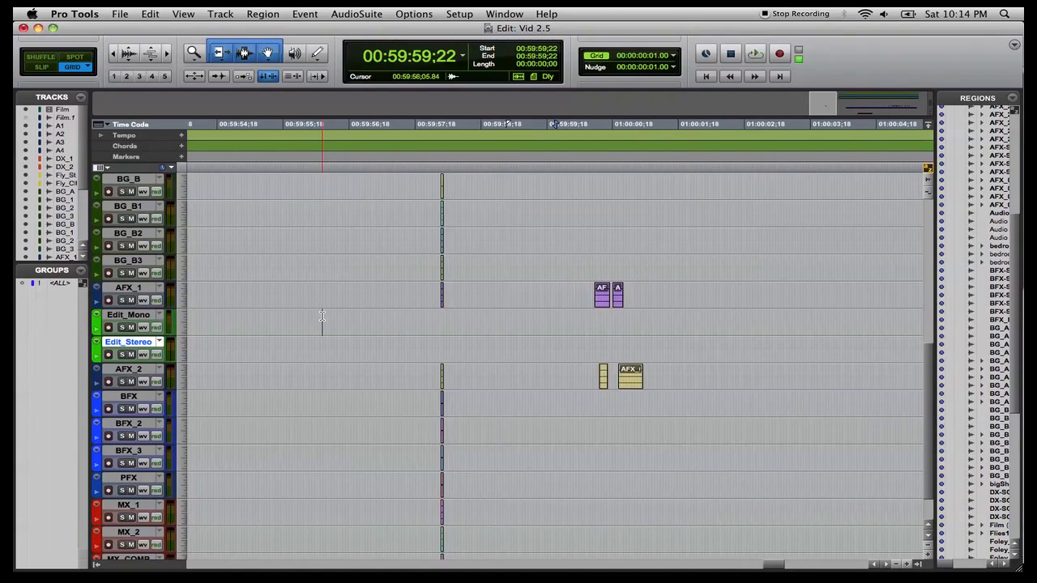
key("super+bracketright")
scroll(623, 331, "right", 3)
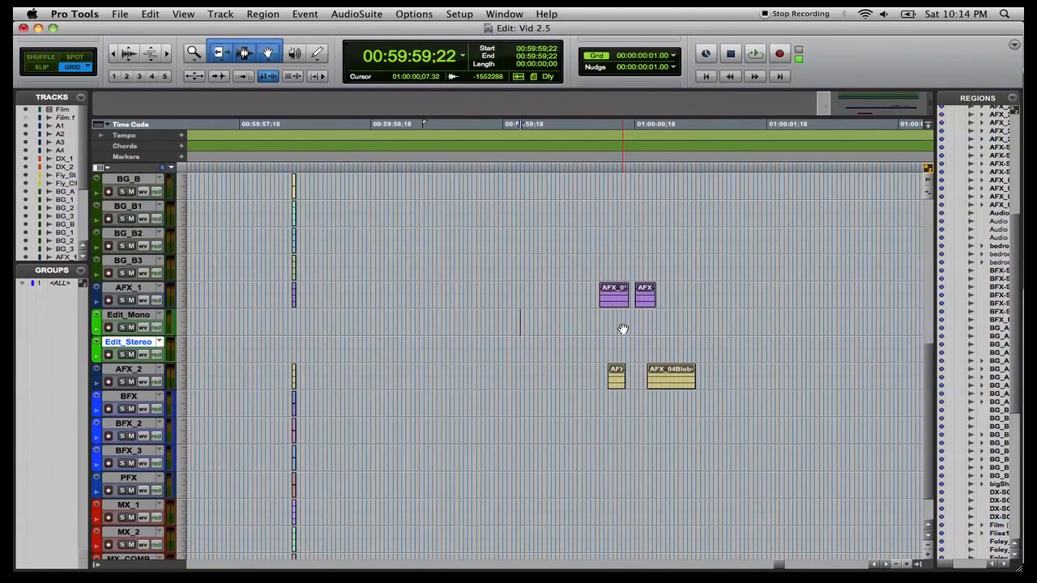
scroll(997, 284, "down", 10)
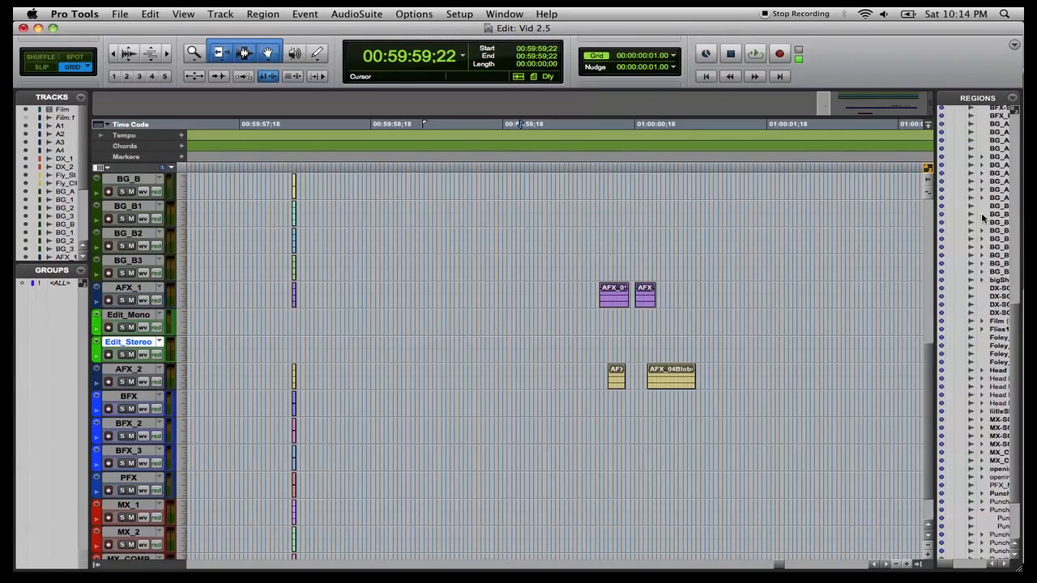
left_click(998, 497)
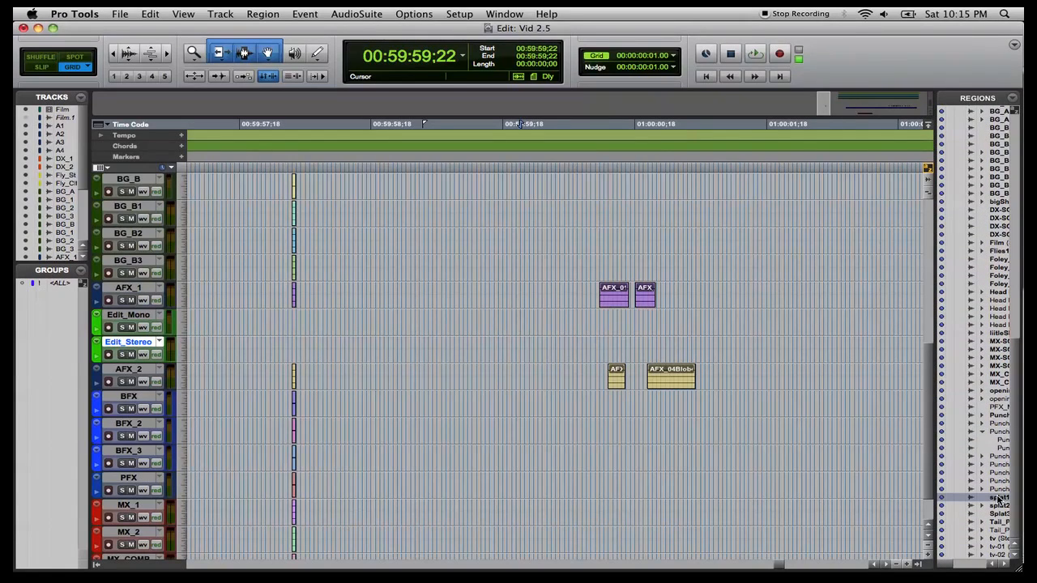
left_click_drag(998, 498, 598, 319)
In Slip mode, split the splat1 region exactly at its sound's onset and delete the silent part before it.
scroll(763, 331, "right", 10)
scroll(763, 332, "left", 8)
scroll(763, 331, "right", 15)
scroll(763, 332, "right", 5)
scroll(763, 332, "left", 12)
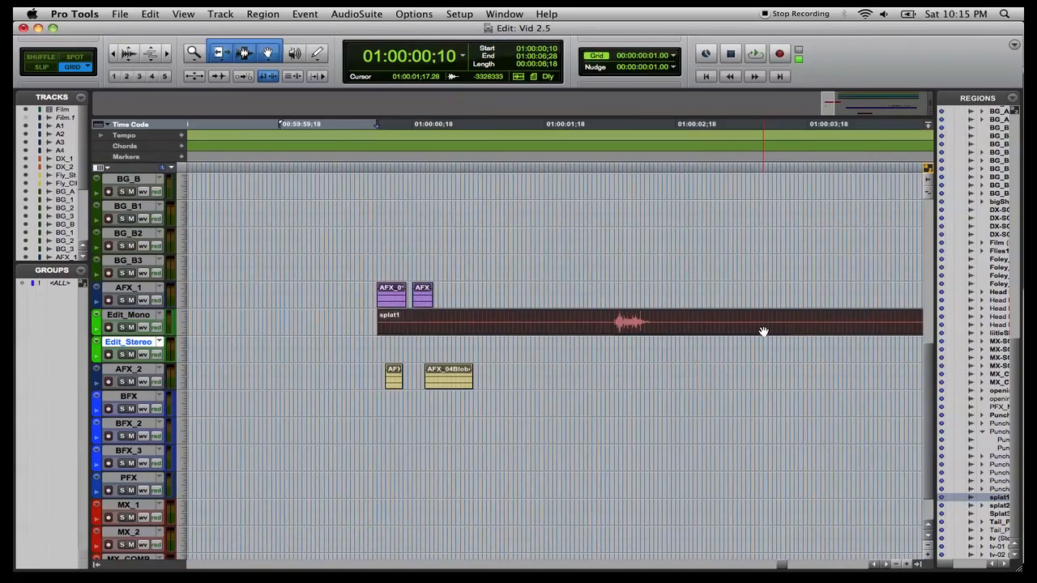
left_click(672, 320)
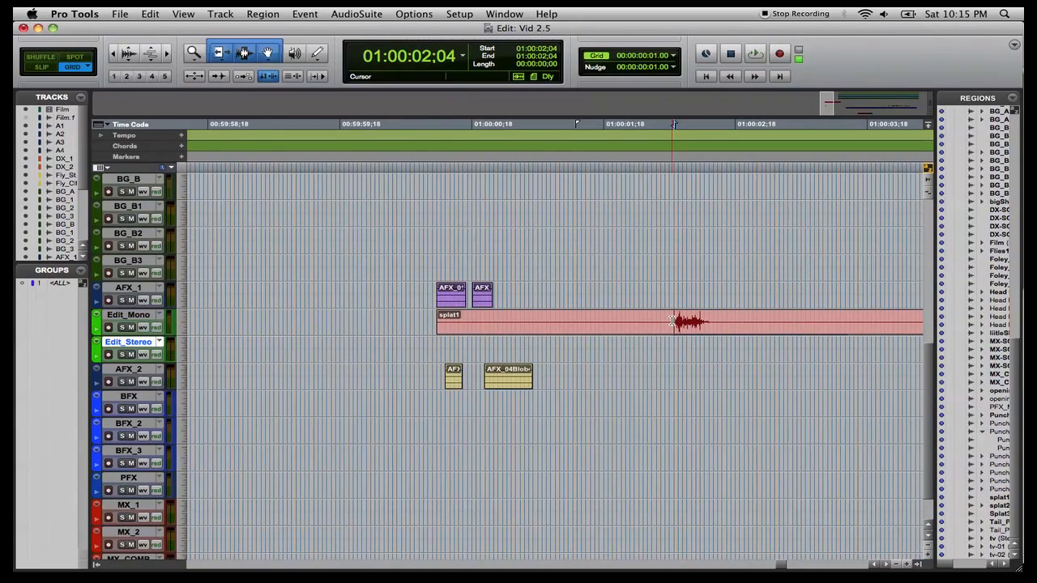
scroll(673, 321, "up", 5)
scroll(672, 321, "up", 4)
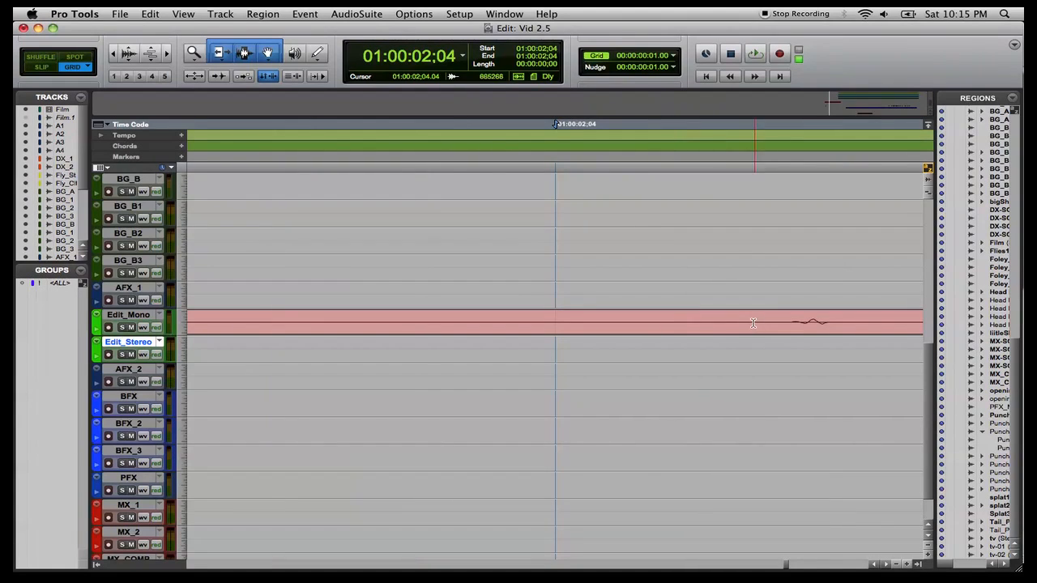
key("F2")
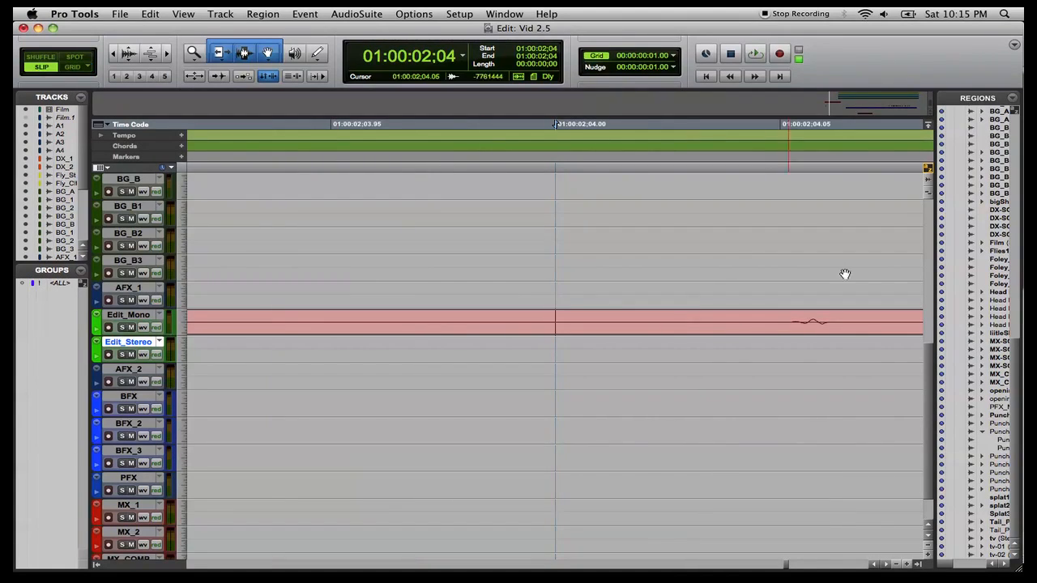
left_click(789, 321)
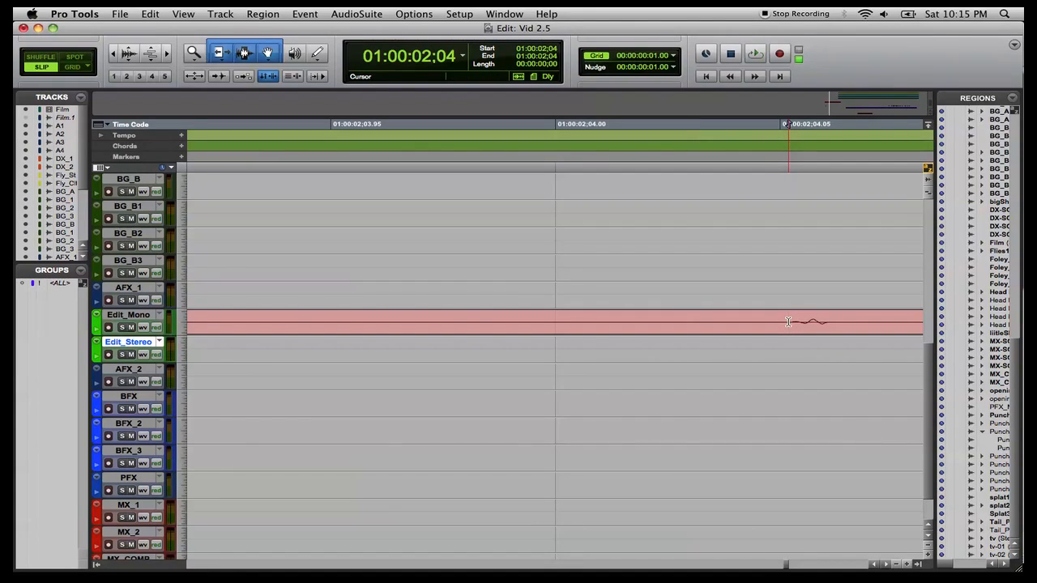
key("super+v")
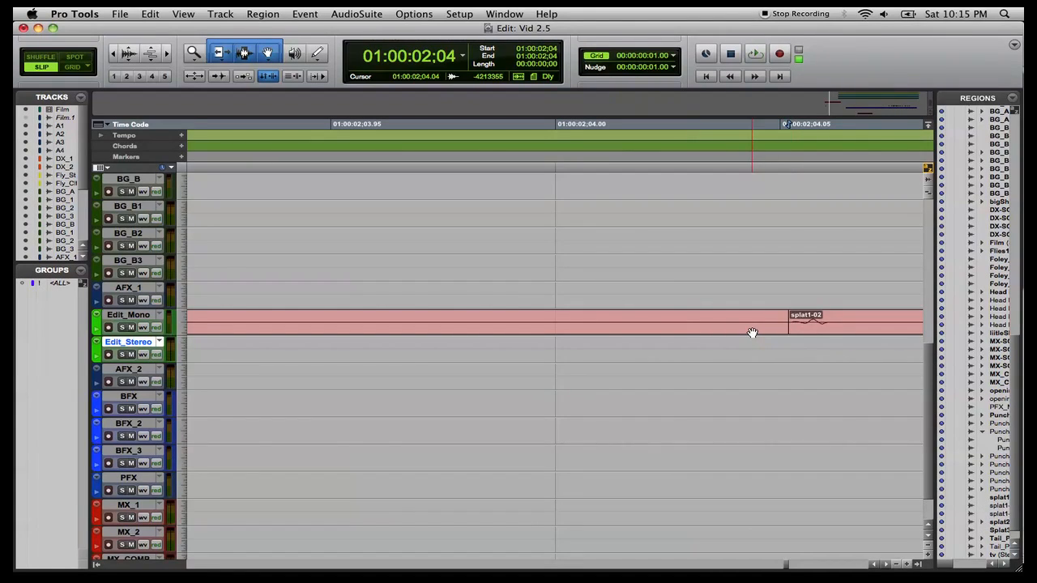
left_click(752, 333)
key("Delete")
Separate splat1-02 at 01:00:03:18 and trim back the end of the first piece, splat1-03.
key("r")
key("r")
key("r")
key("r")
key("r")
key("r")
key("r")
key("r")
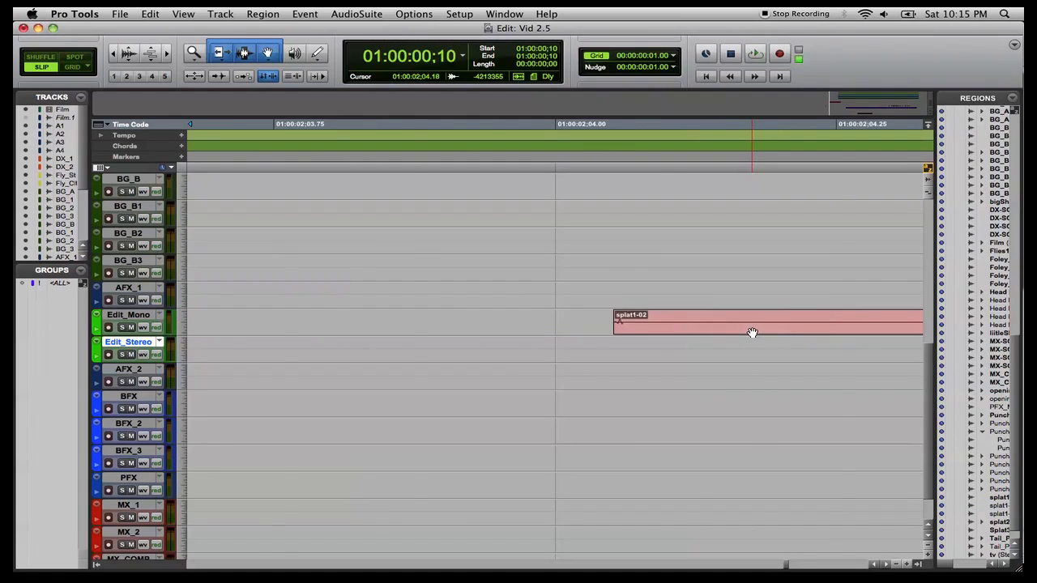
key("r")
key("r")
key("r")
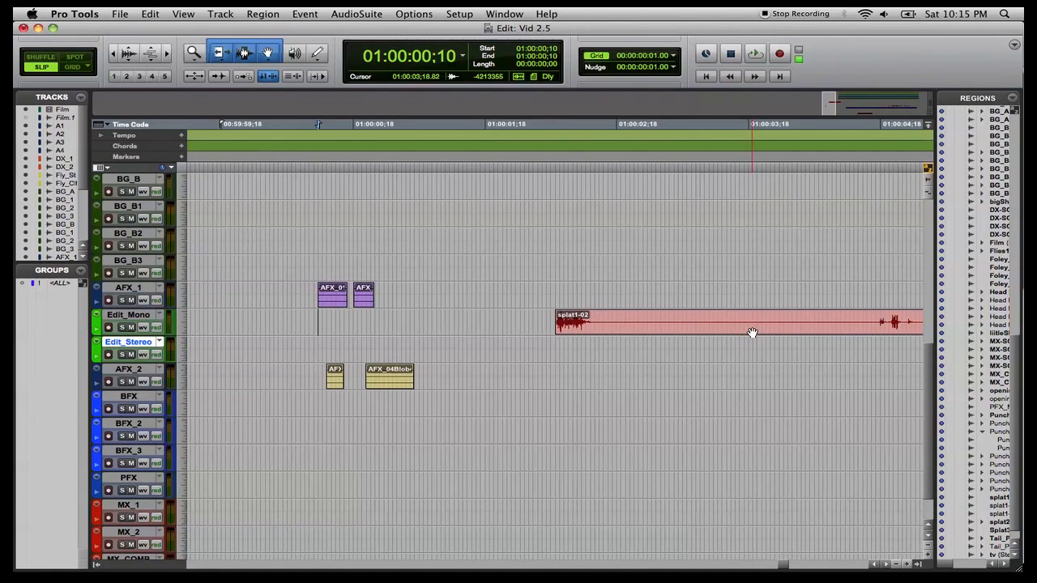
left_click(753, 323)
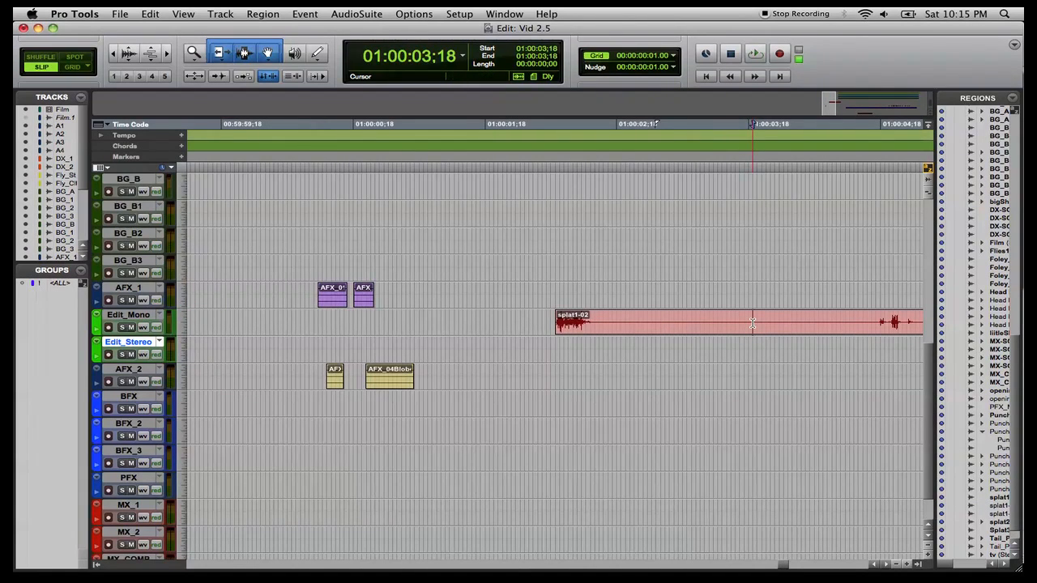
key("super+e")
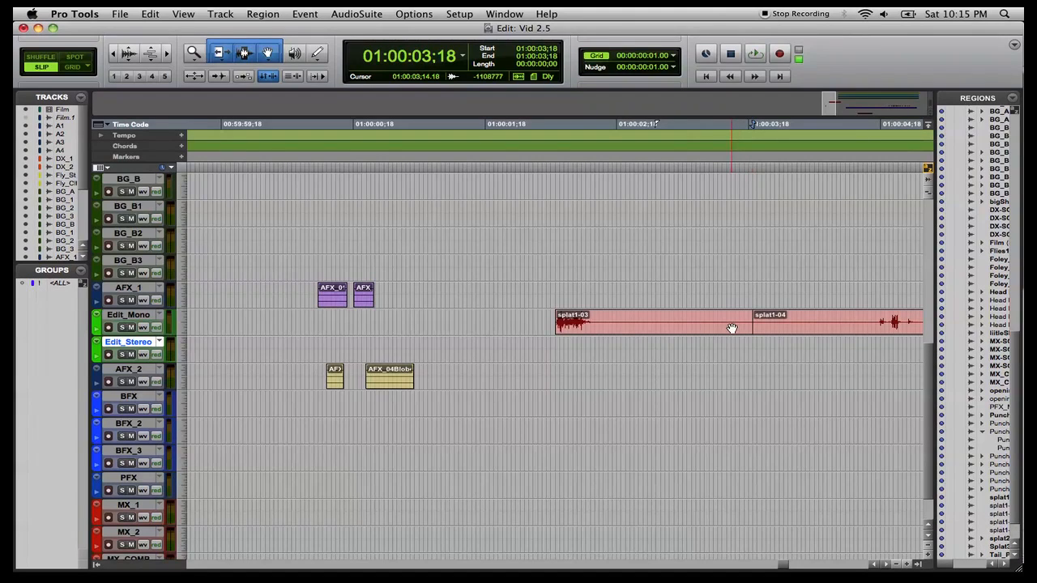
left_click(744, 326)
left_click_drag(748, 323, 594, 320)
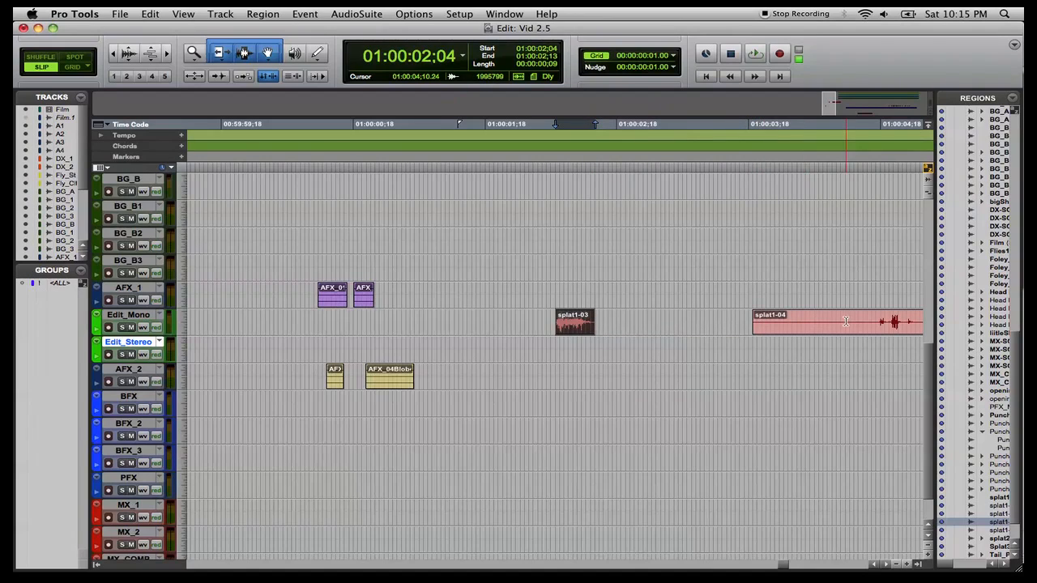
Move splat1-04 left toward splat1-03 and trim its tail shorter.
left_click(759, 321)
left_click_drag(759, 321, 643, 339)
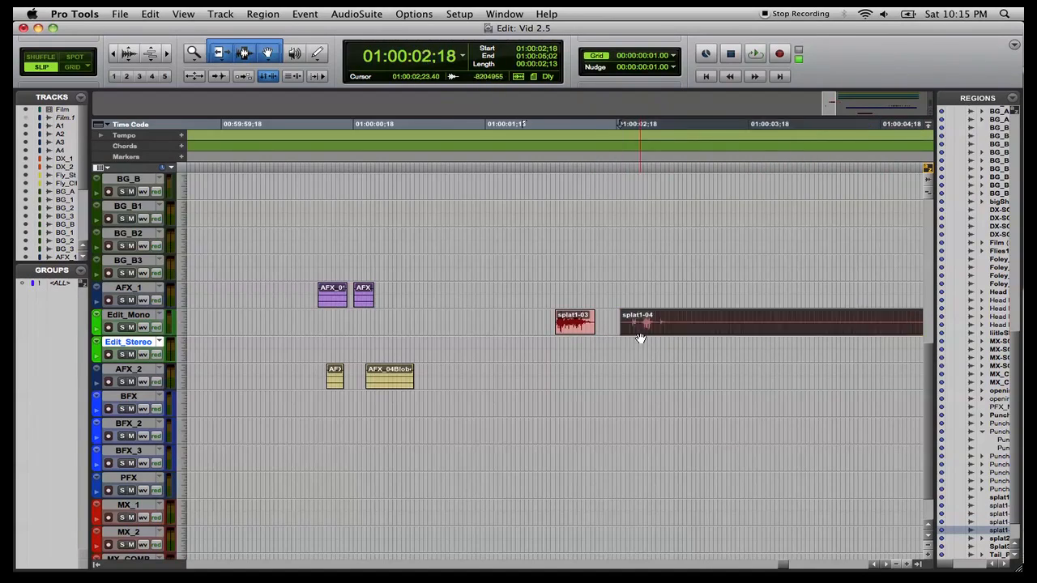
scroll(705, 335, "right", 5)
left_click_drag(580, 321, 313, 318)
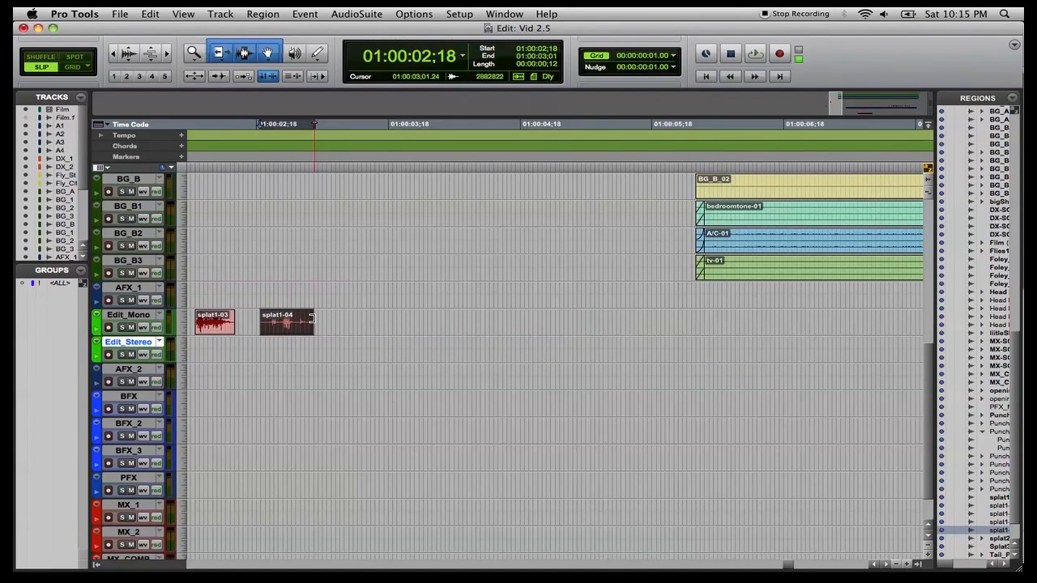
Trim the end of splat1-03 further so it ends right after its main hit.
scroll(324, 319, "left", 5)
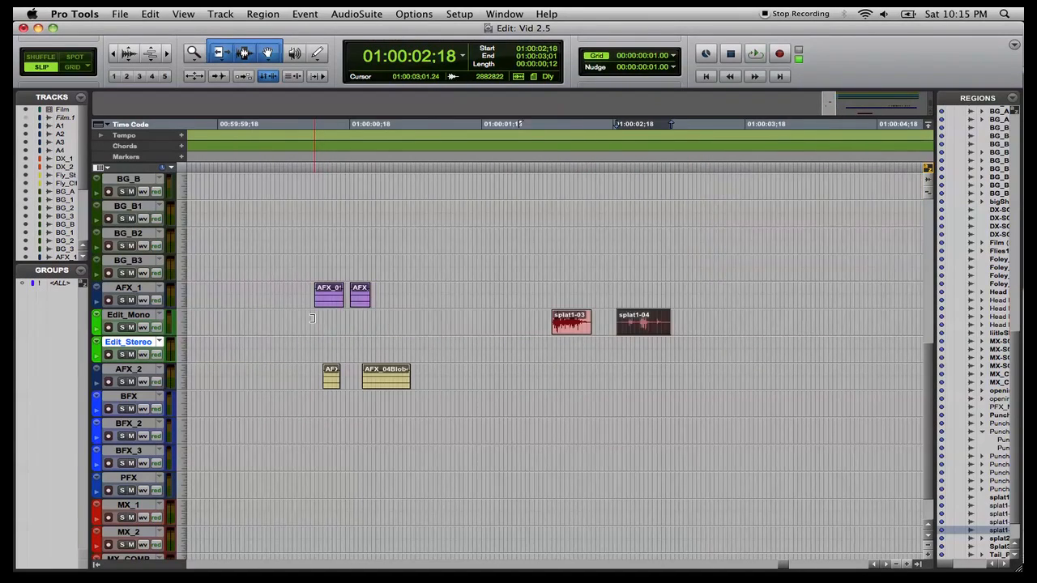
left_click(569, 324)
scroll(569, 327, "up", 5, "alt")
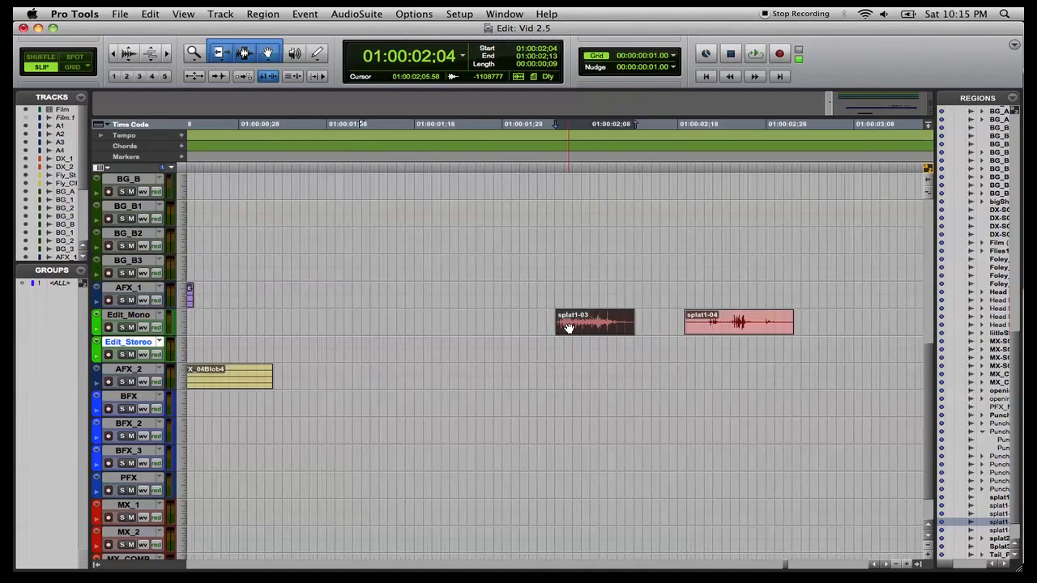
scroll(569, 328, "right", 10)
scroll(569, 327, "up", 1)
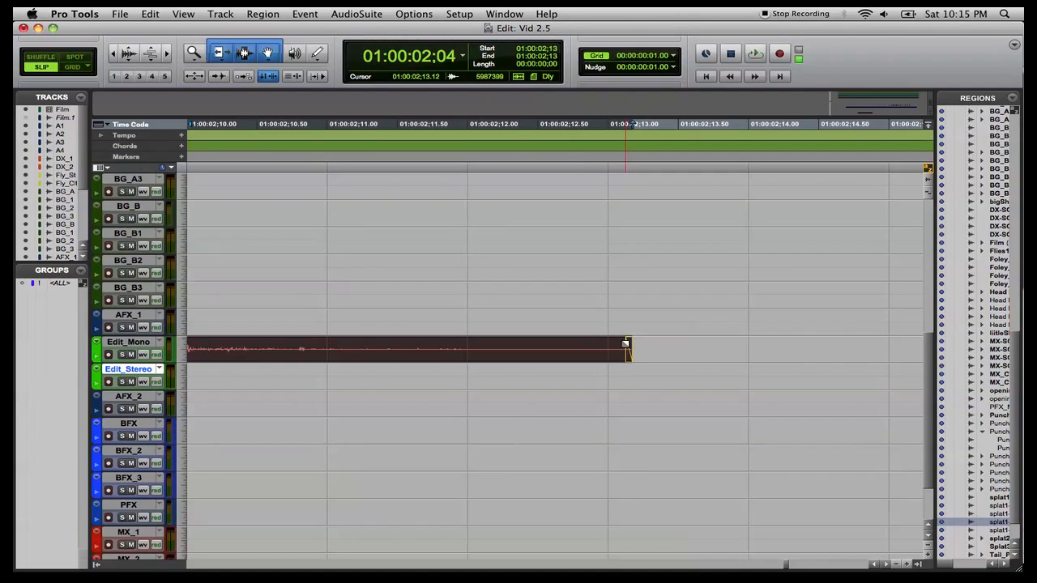
left_click(625, 344)
left_click_drag(625, 343, 468, 349)
key("r")
key("r")
key("r")
key("r")
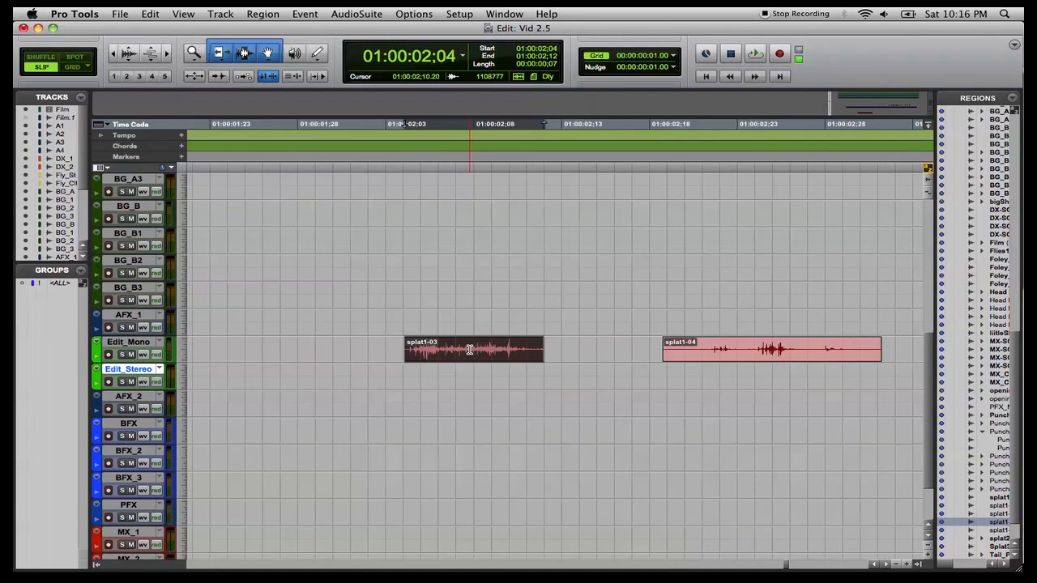
Trim the start of splat1-04 later so it begins just before its sound.
left_click(654, 354)
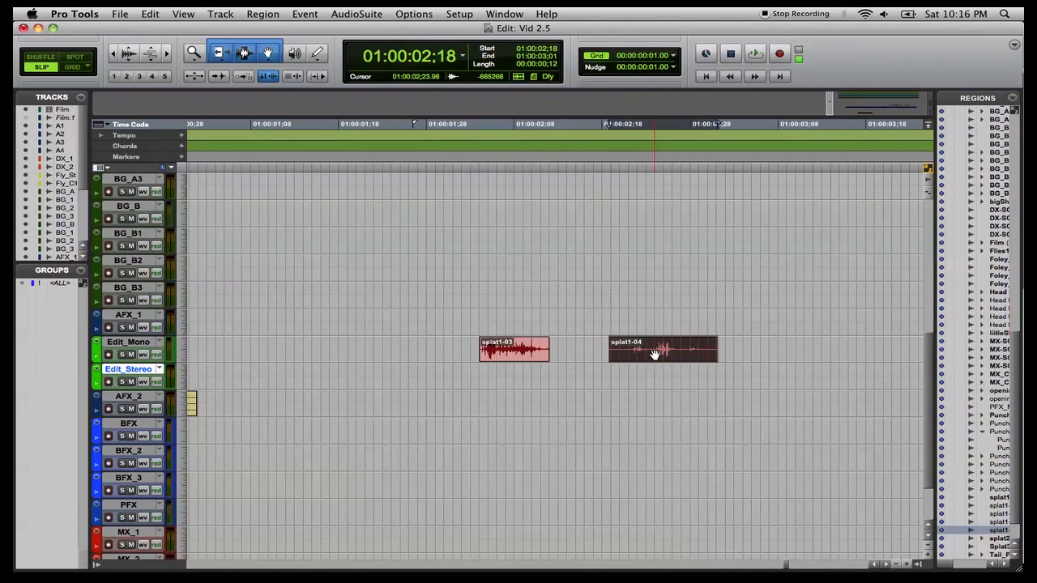
key("t")
key("t")
key("t")
key("t")
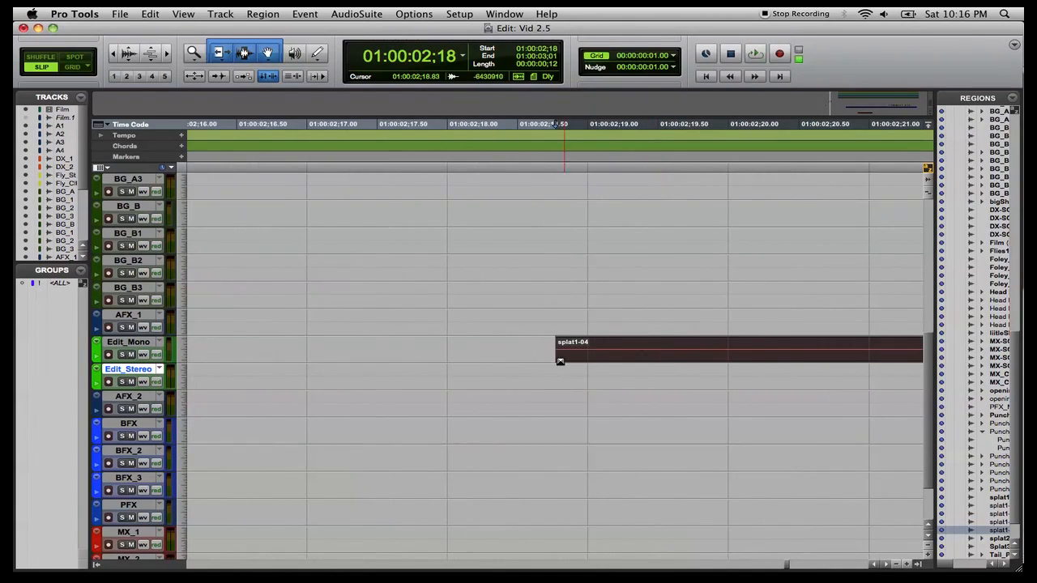
left_click_drag(563, 345, 873, 348)
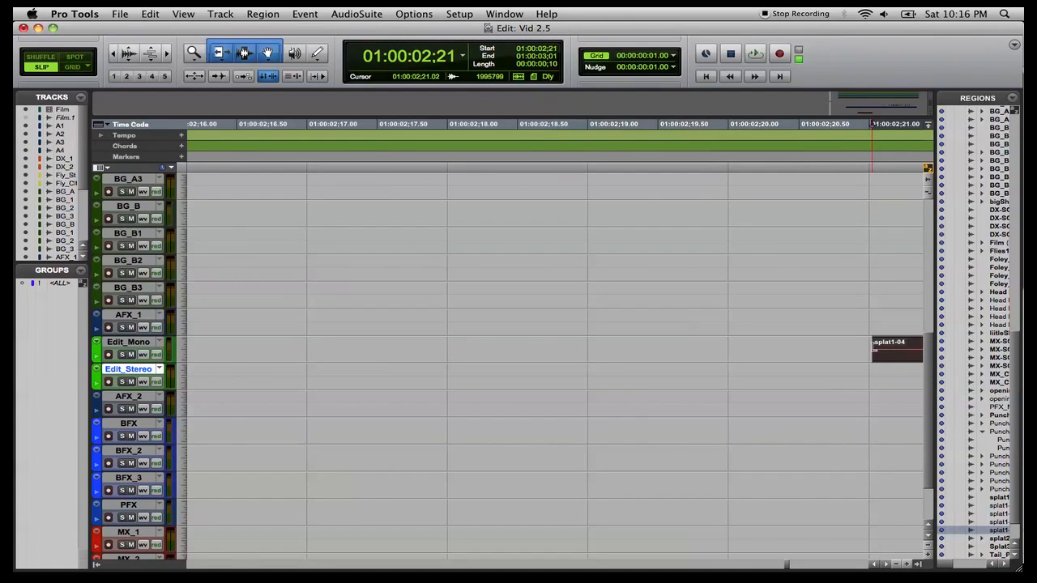
left_click(337, 349)
left_click_drag(337, 348, 400, 355)
key("super+bracketleft")
key("super+bracketleft")
key("super+bracketleft")
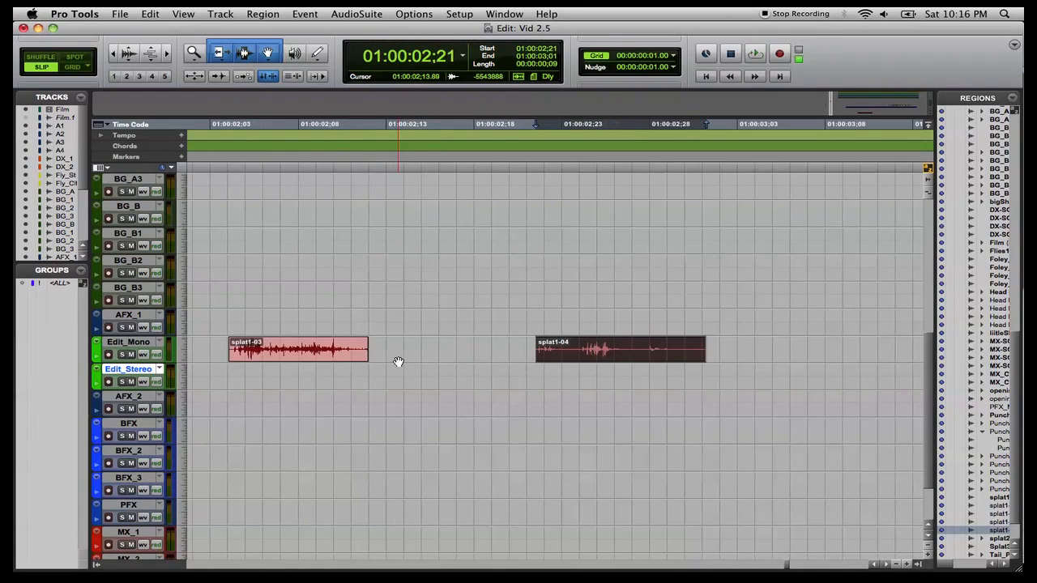
Trim the end of splat1-04 shorter, back to about 01:00:02:26.
left_click_drag(704, 350, 625, 354)
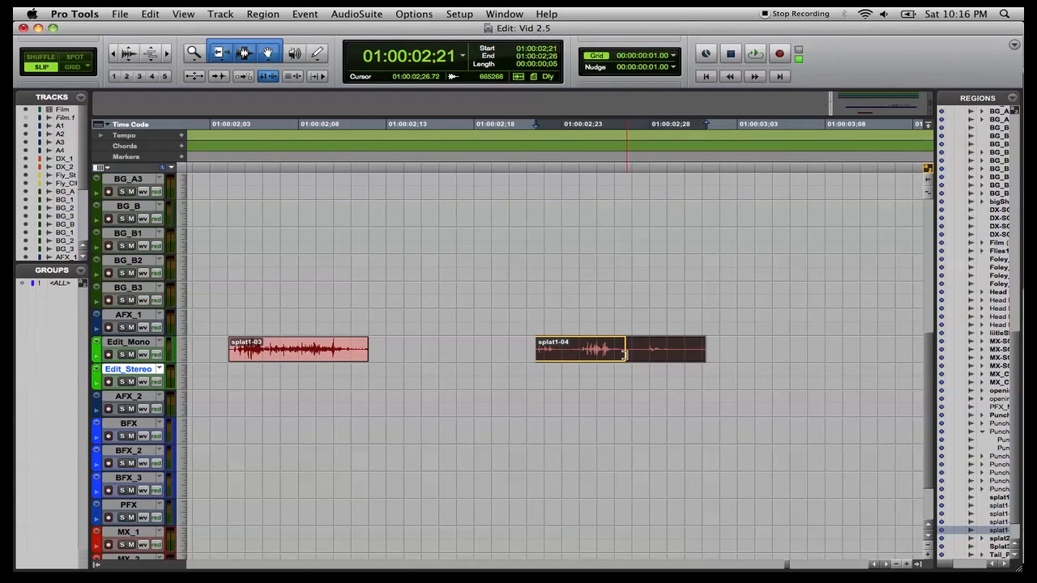
key("t")
key("t")
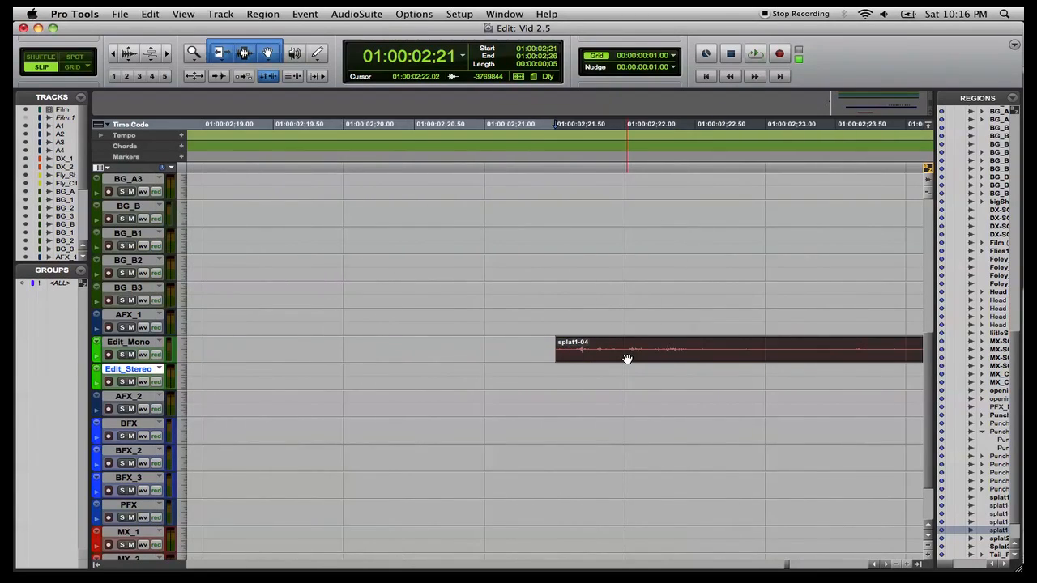
Trim the end of splat1-04 further so it ends shortly after its final sound.
scroll(628, 360, "right", 7)
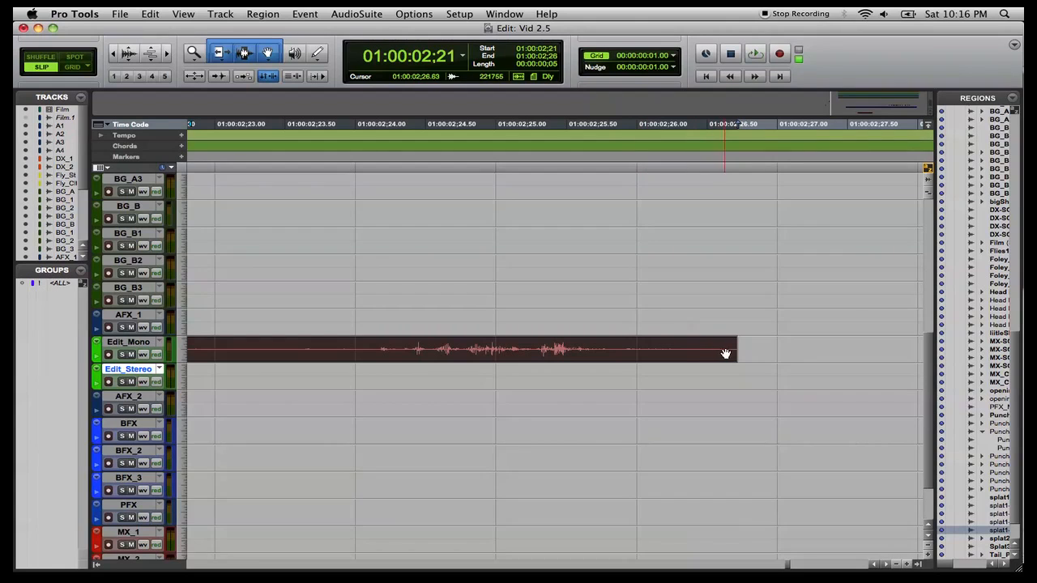
left_click_drag(731, 350, 673, 350)
key("r")
key("r")
key("r")
key("r")
key("r")
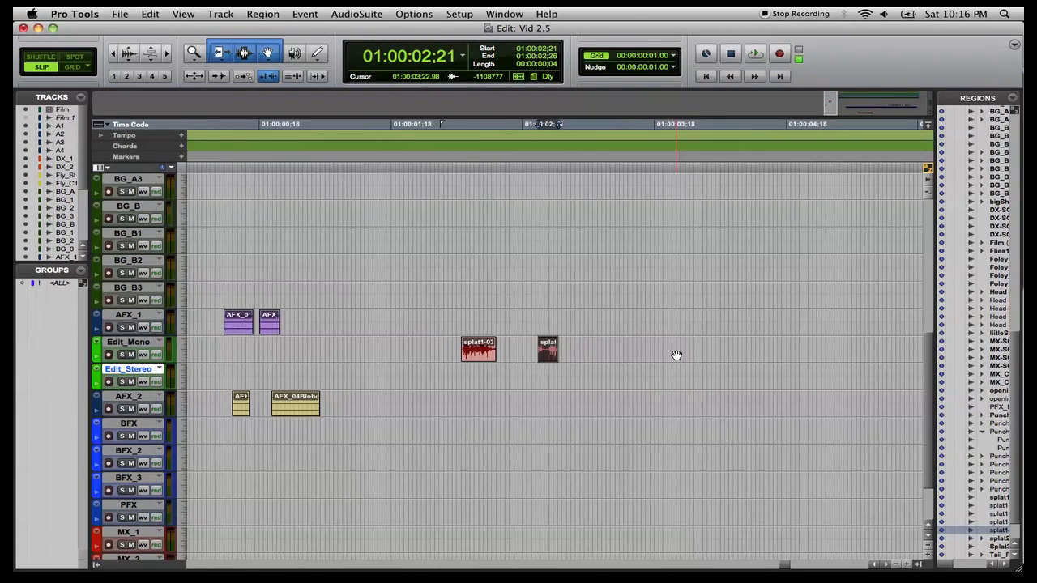
Align the start of splat1-03 with the start of AFX_01Blob on the AFX_1 track.
scroll(676, 355, "left", 3)
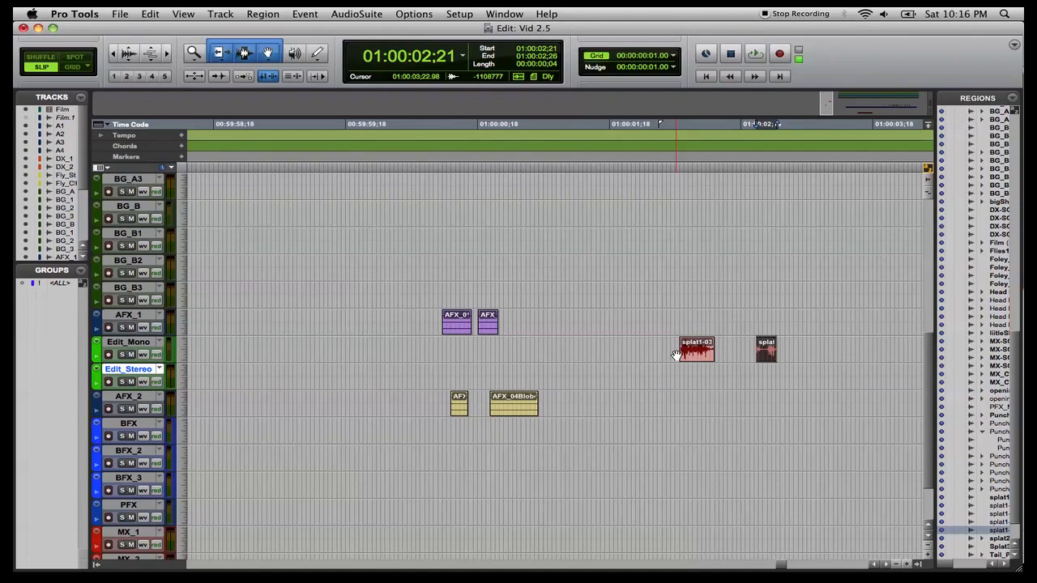
left_click(692, 355)
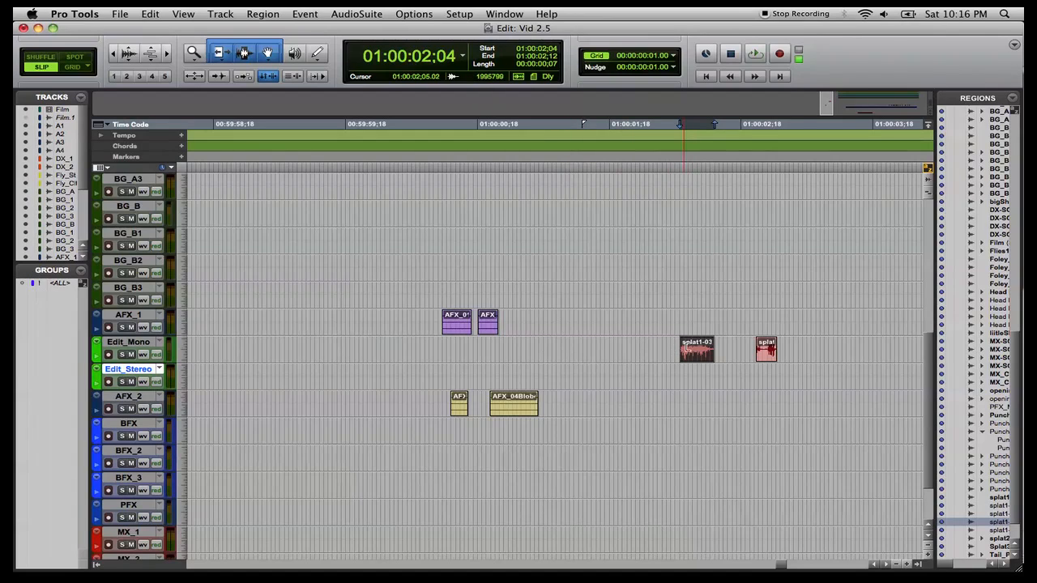
left_click(442, 340)
left_click(451, 329)
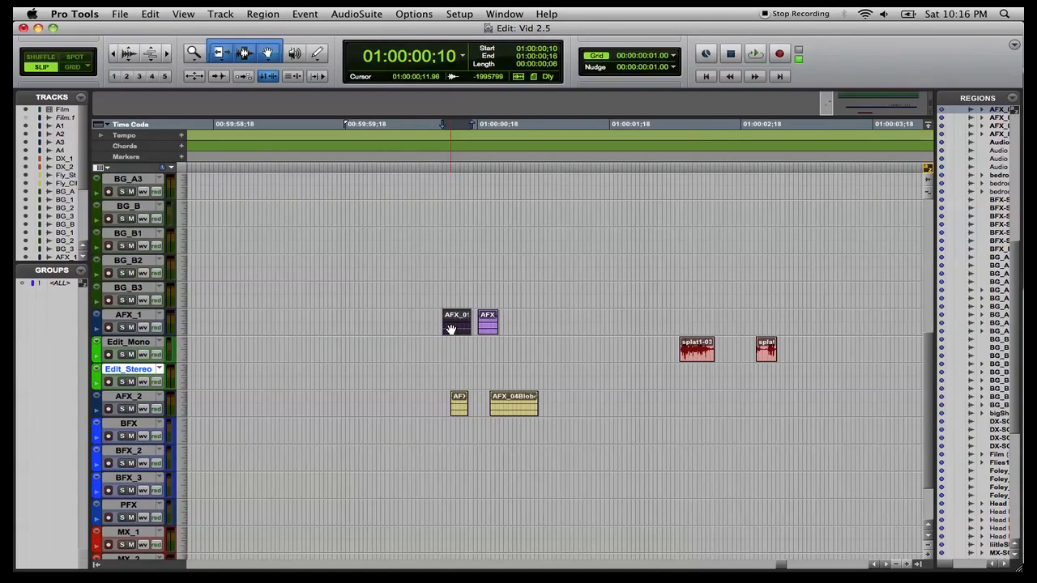
left_click(695, 357)
left_click(696, 356, "ctrl")
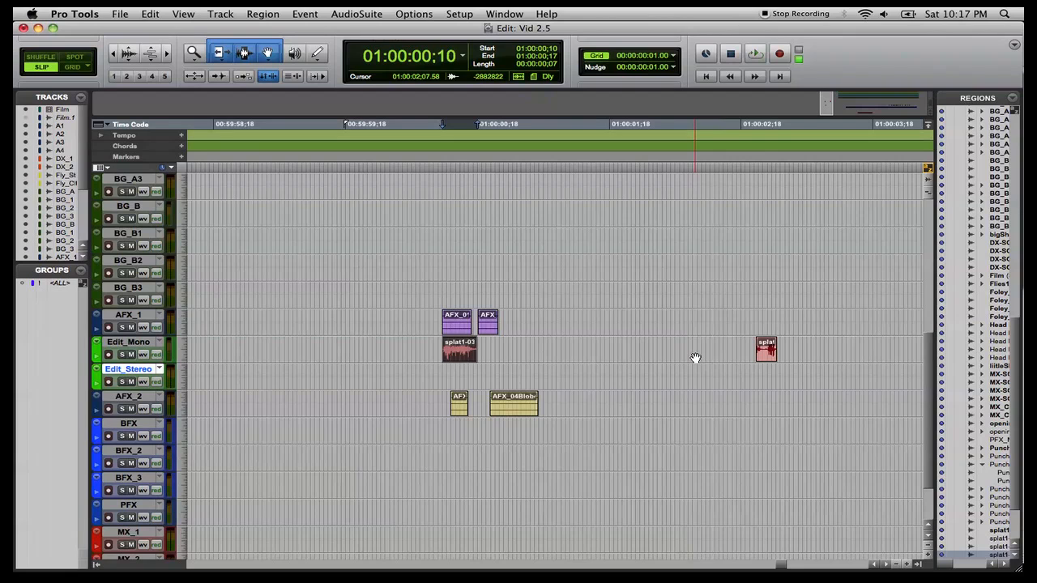
key("t")
key("t")
key("t")
key("t")
key("t")
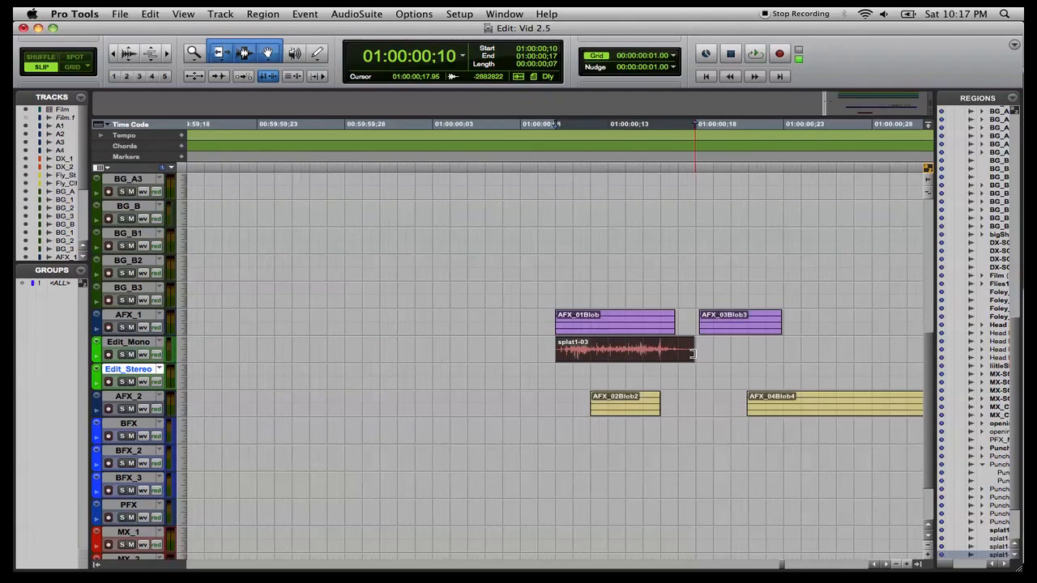
Move splat1-03 from Edit_Mono down to the BFX track, keeping its position in time.
key("r")
key("r")
key("r")
key("r")
key("r")
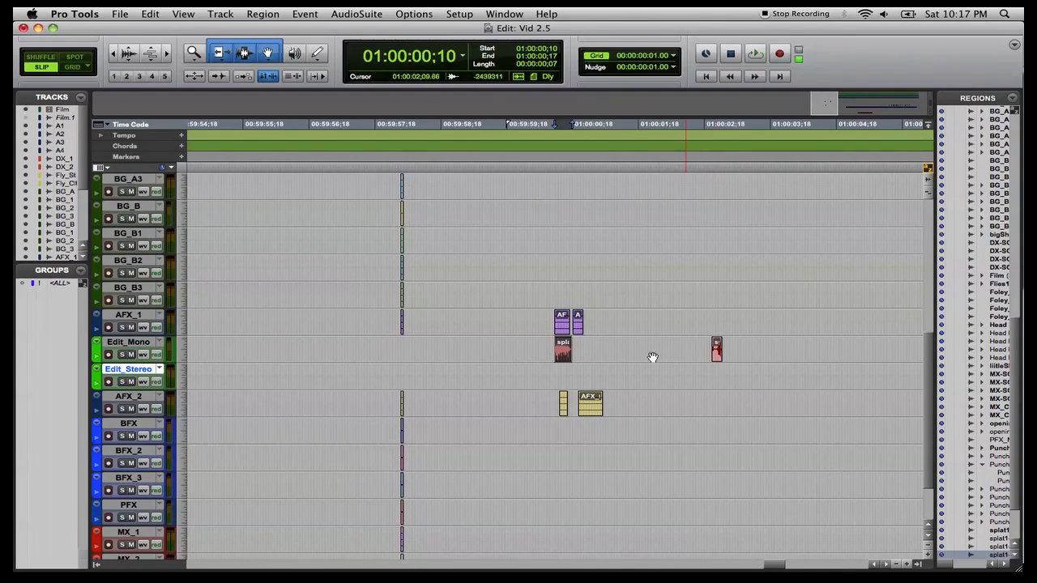
left_click(567, 354)
left_click_drag(567, 372, 561, 439)
left_click_drag(562, 439, 562, 439)
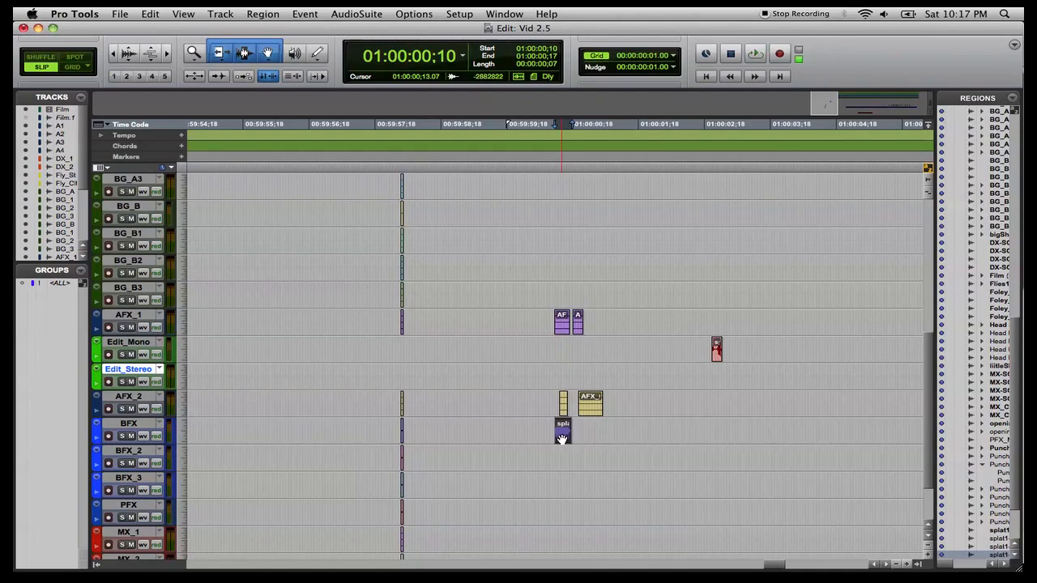
Align the start of splat1-04 with AFX_01Blob's start and move it down to the BFX_2 track.
left_click(717, 354)
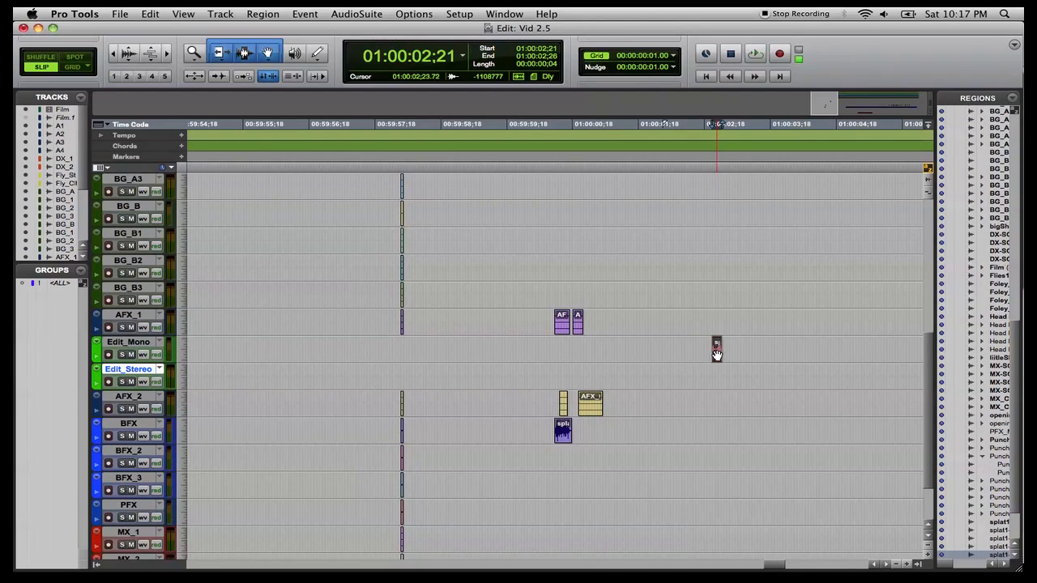
left_click(561, 328)
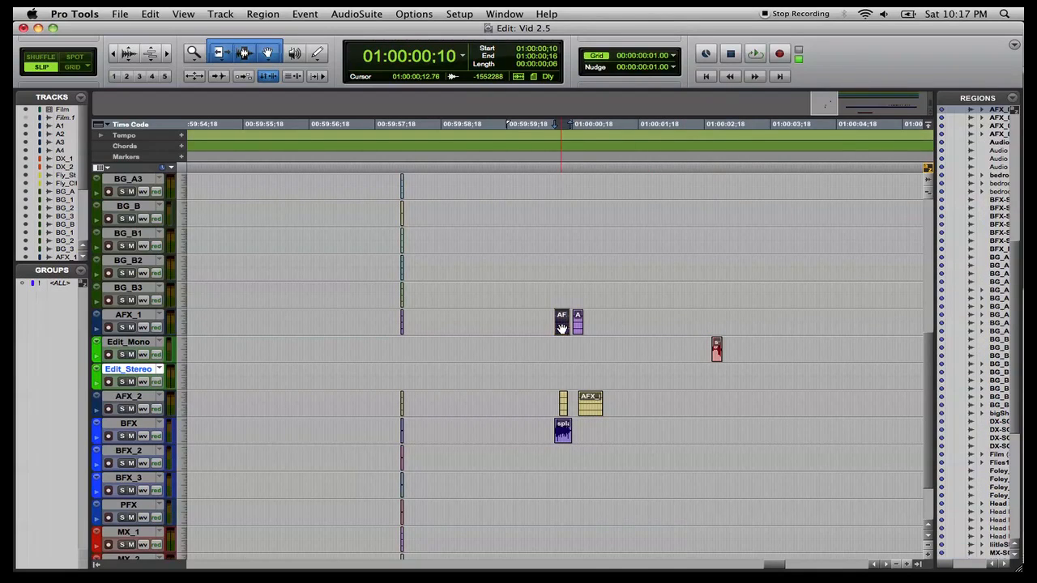
left_click(715, 355, "ctrl")
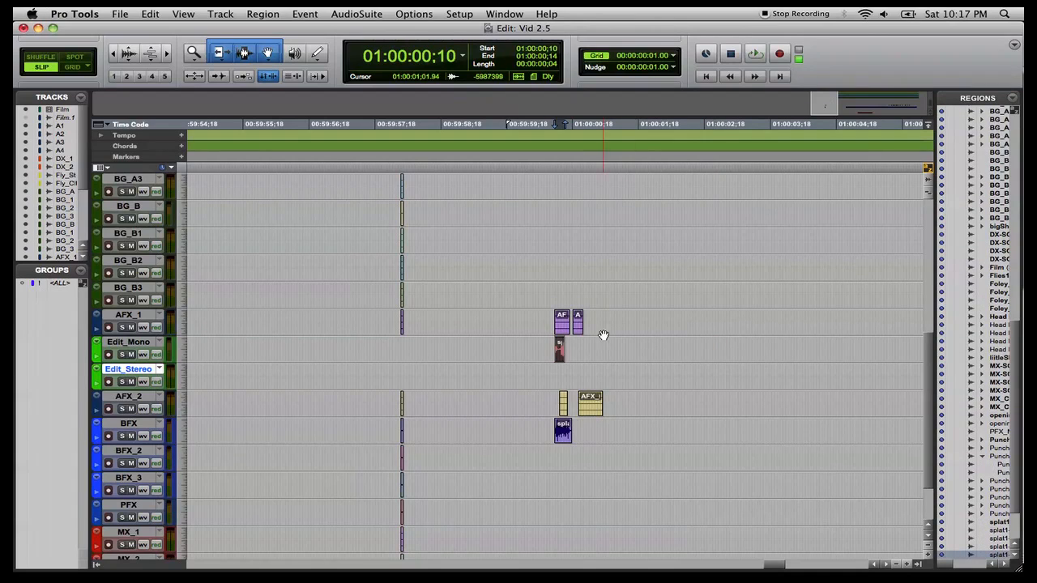
left_click_drag(558, 356, 555, 465)
left_click(563, 343)
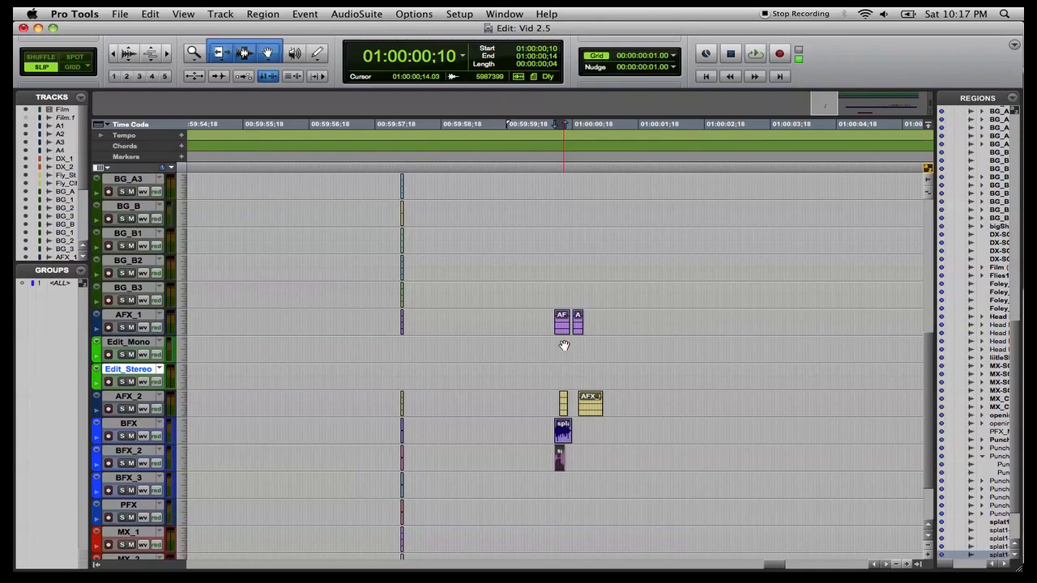
Open the Video window, play back the edit against the picture, and close the video window.
left_click(504, 14)
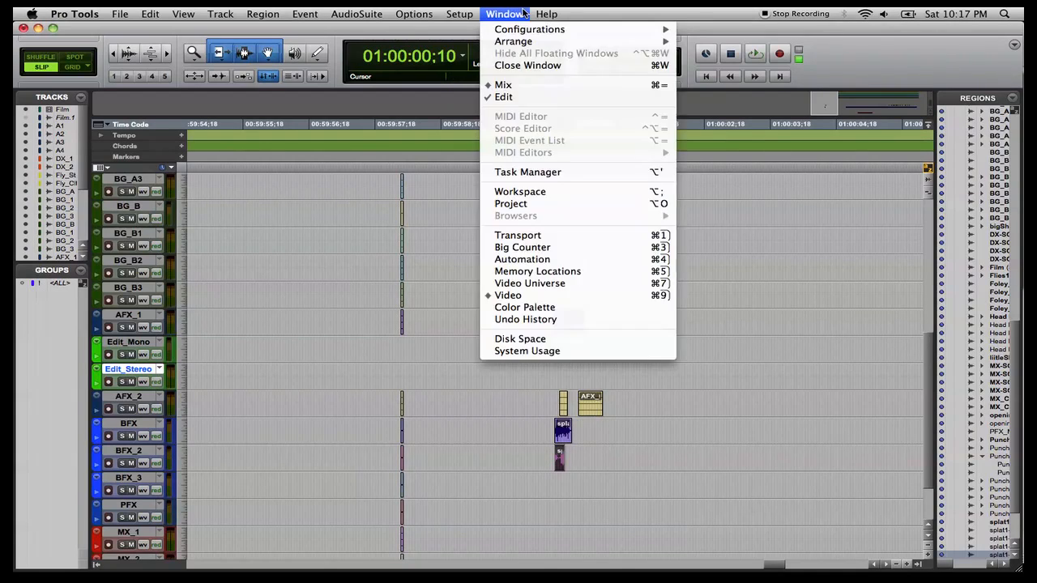
left_click(504, 295)
key("space")
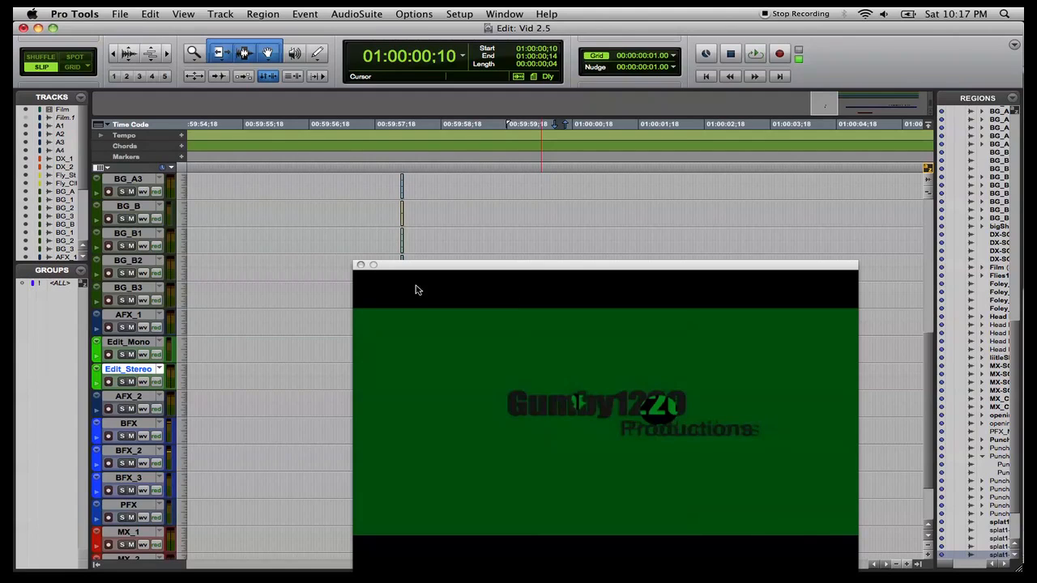
left_click(360, 268)
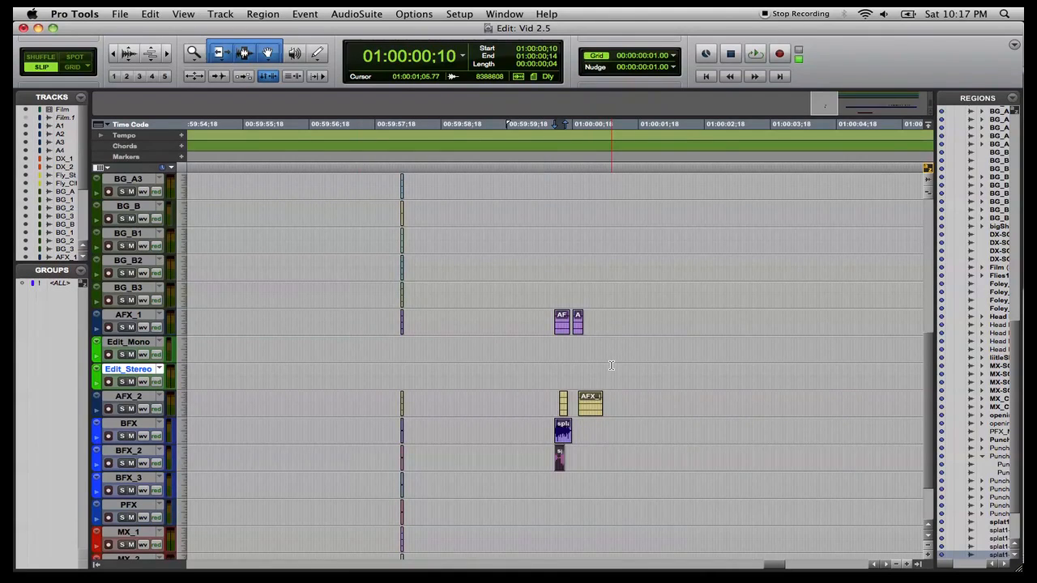
Apply 10 millisecond centered equal-gain batch fades to the start and end of splat1-03 on BFX.
scroll(611, 365, "down", 2)
scroll(612, 366, "down", 1)
scroll(612, 365, "up", 2)
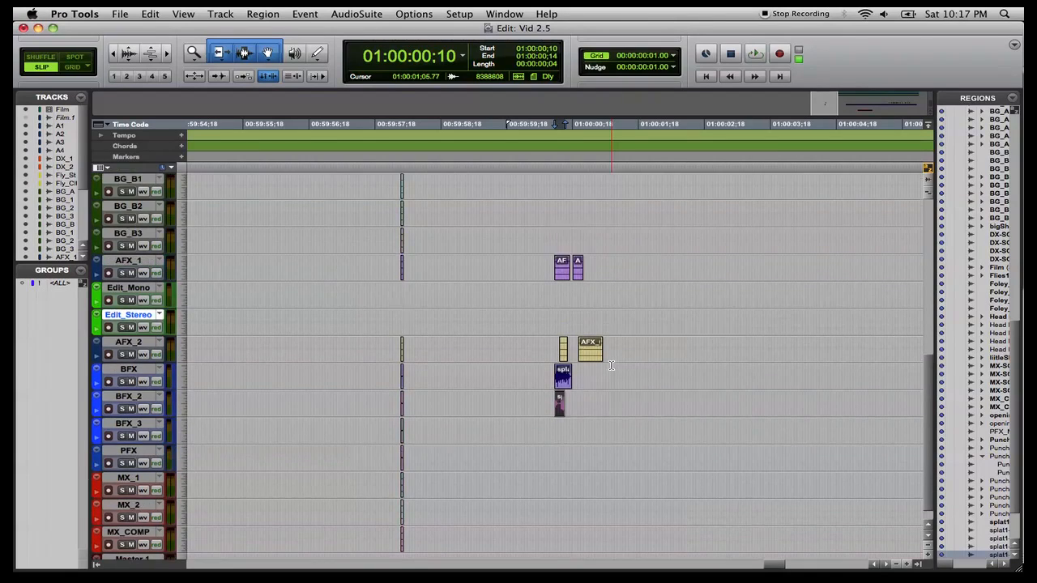
scroll(611, 366, "up", 1)
scroll(612, 366, "down", 2)
scroll(612, 366, "up", 1)
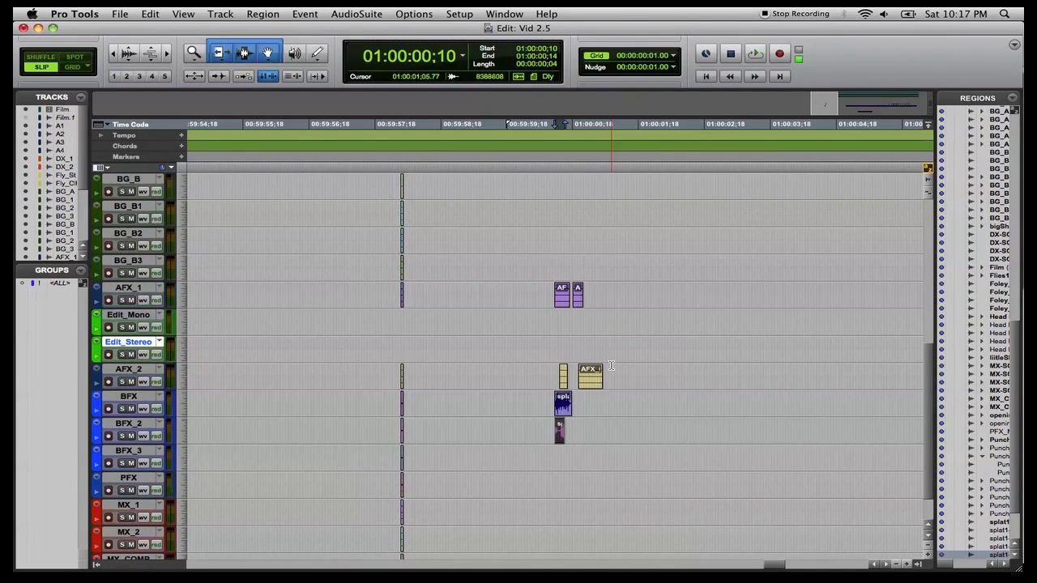
left_click(563, 411)
key("t")
key("t")
key("t")
key("t")
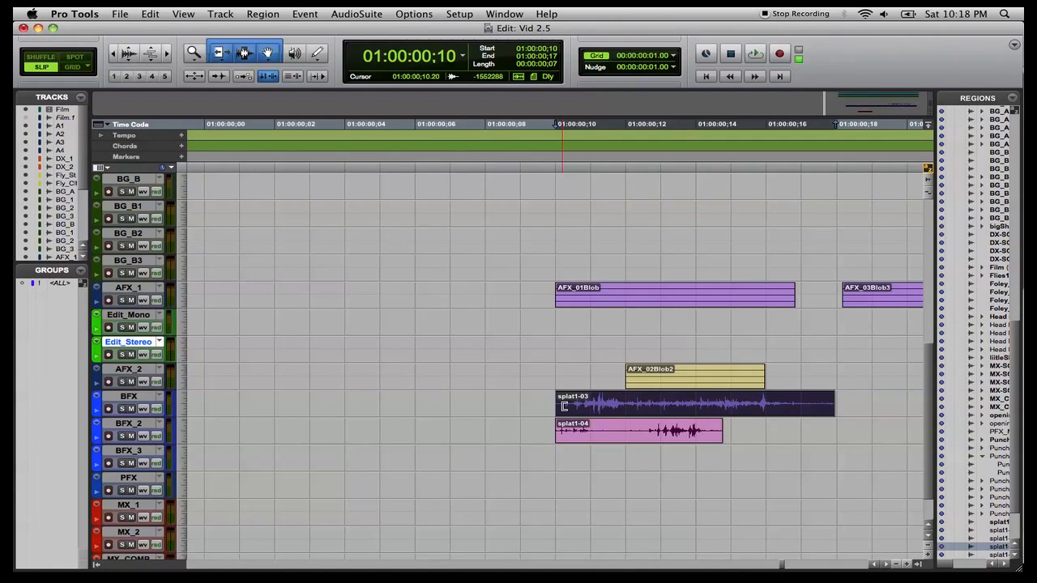
key("super+f")
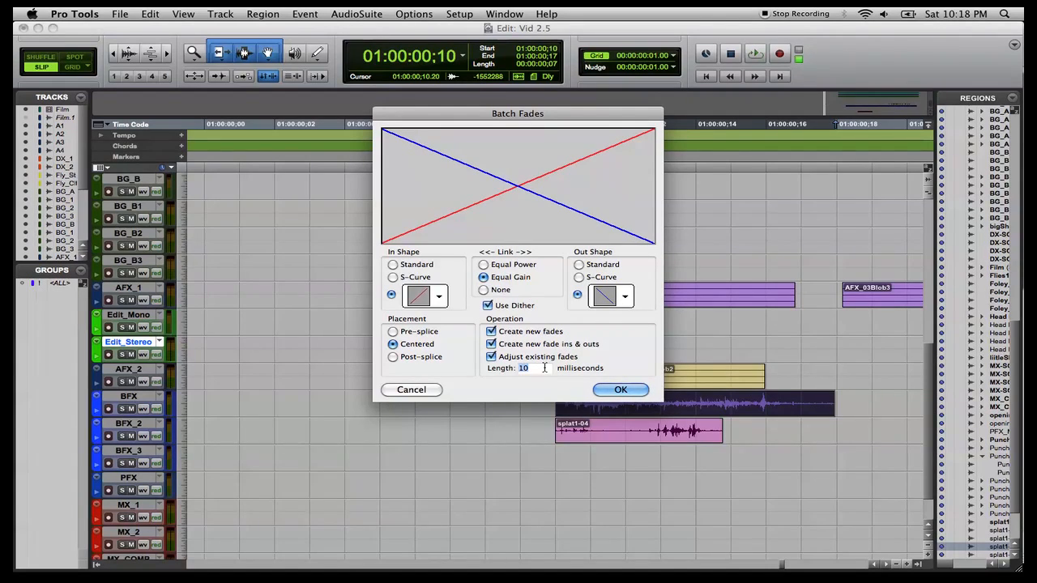
left_click(621, 390)
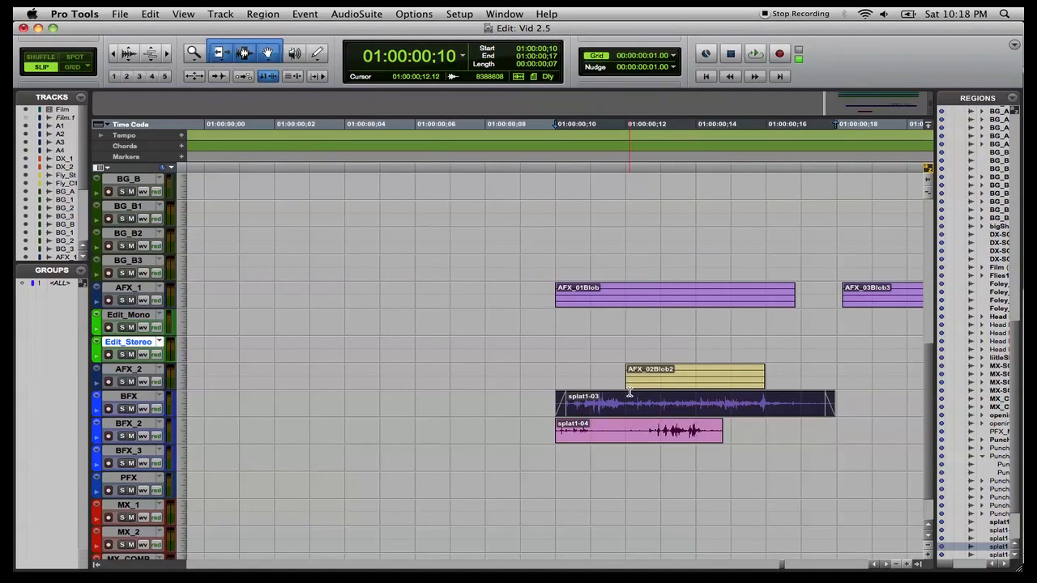
Add a fade-in and fade-out to splat1-04 on the BFX_2 track.
left_click(626, 442)
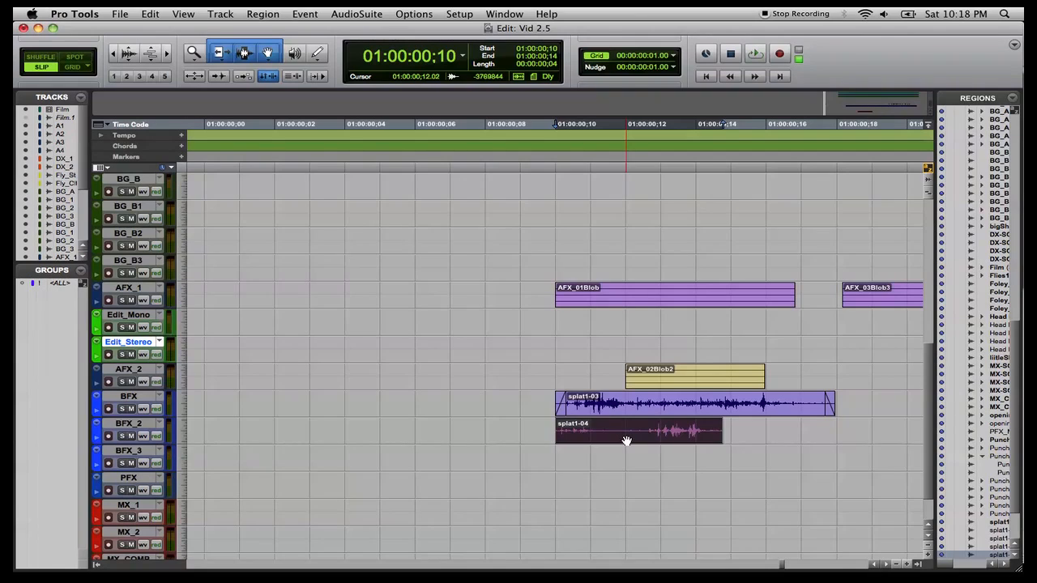
key("ctrl+super+f")
Time-stamp splat1-03 and export its region definition to its parent sound file.
left_click(640, 413)
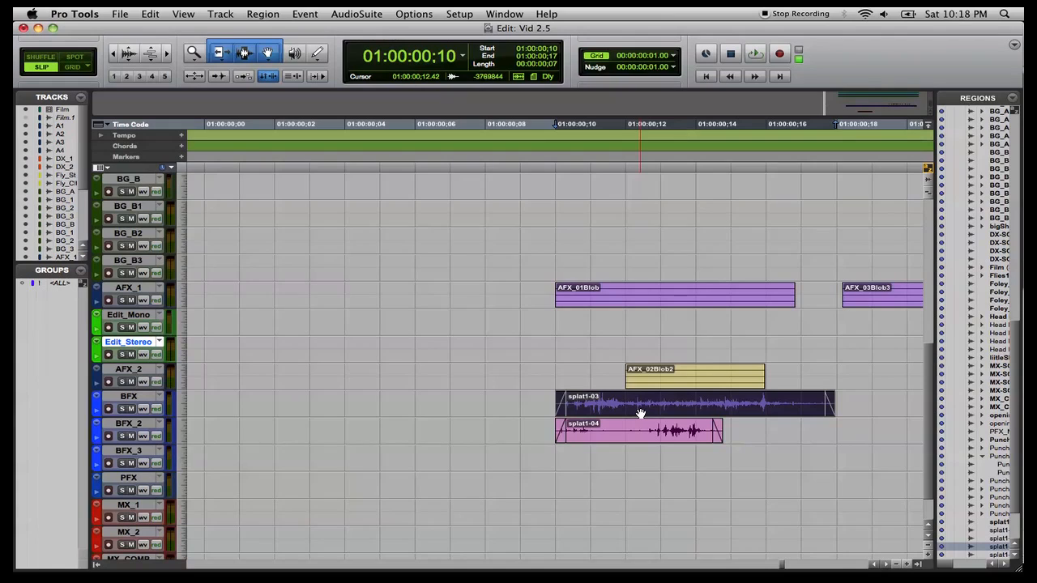
key("super+alt+shift+m")
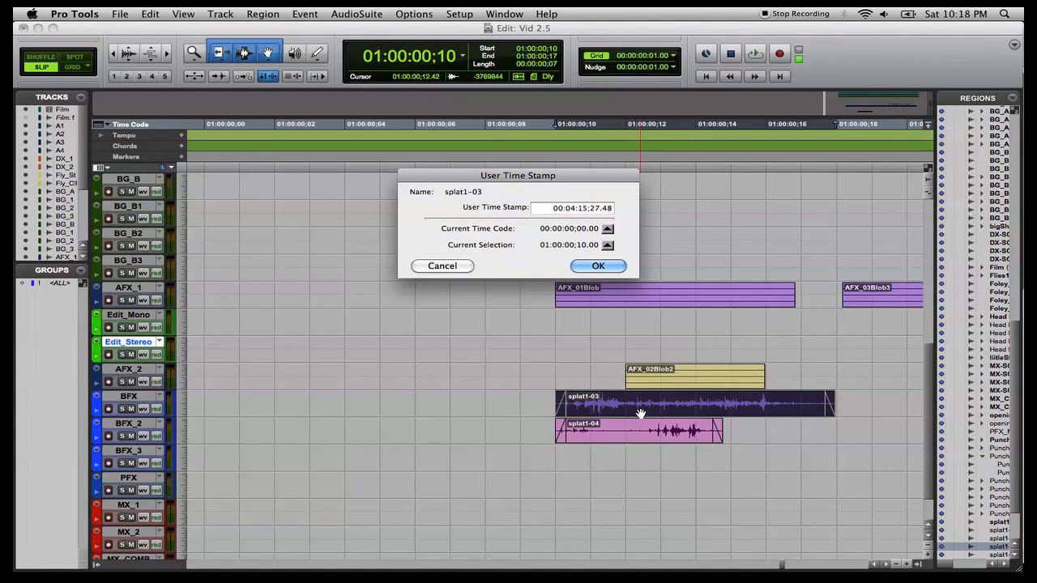
left_click(604, 266)
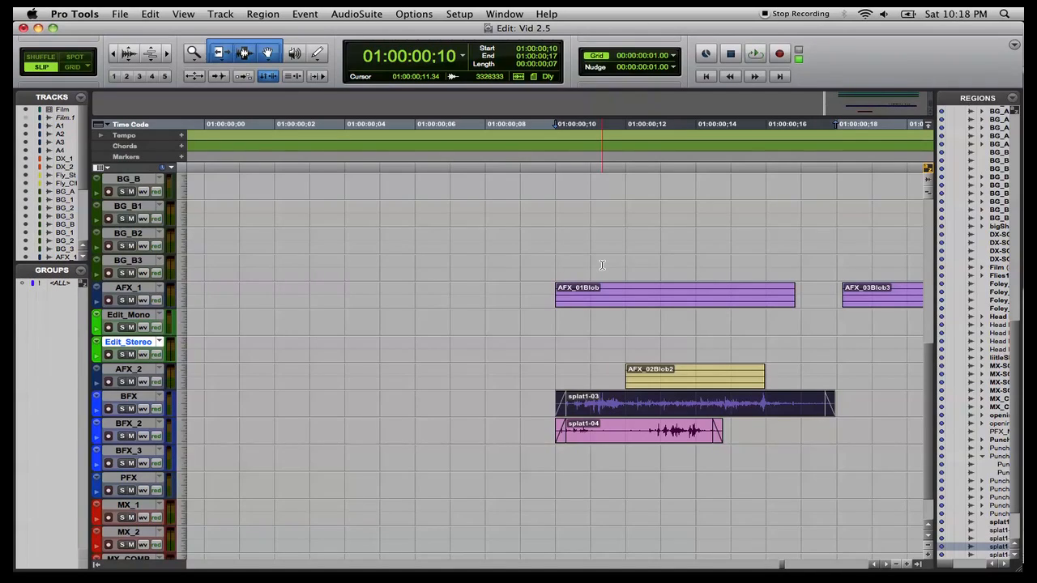
key("shift+super+y")
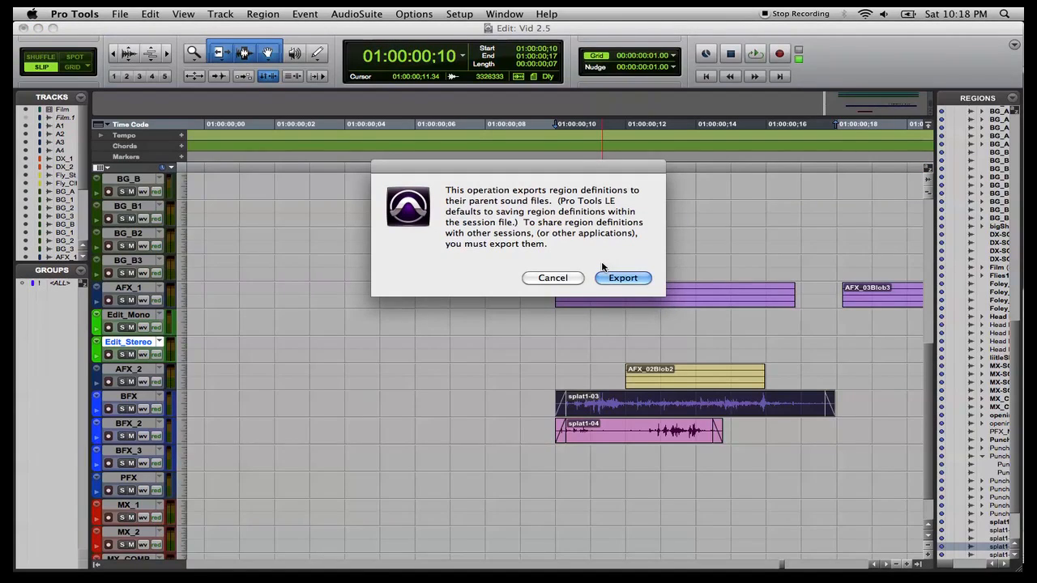
key("Return")
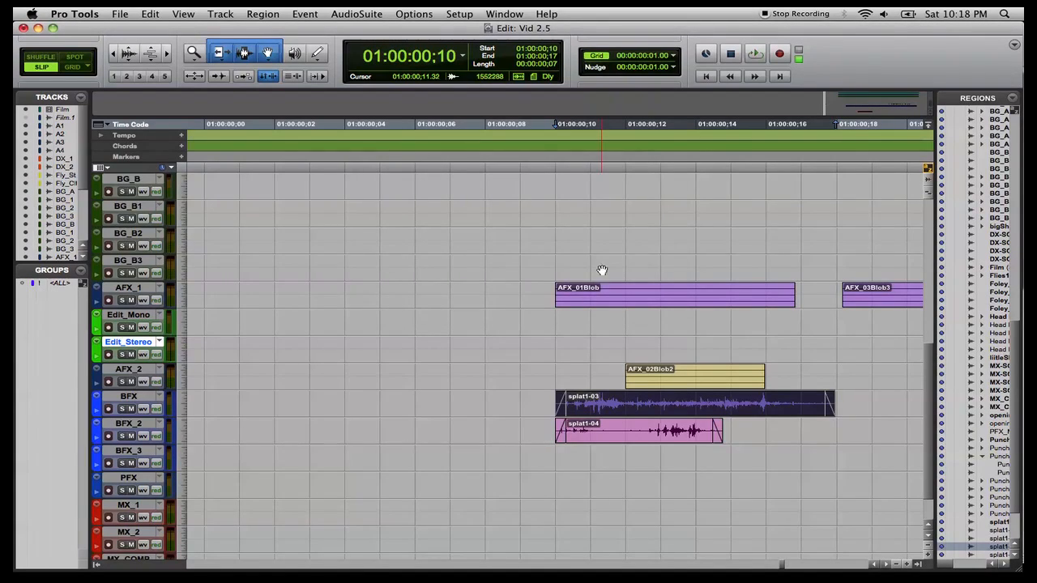
Time-stamp splat1-04 and export its region definition to its parent sound file.
left_click(623, 443)
key("shift+super+m")
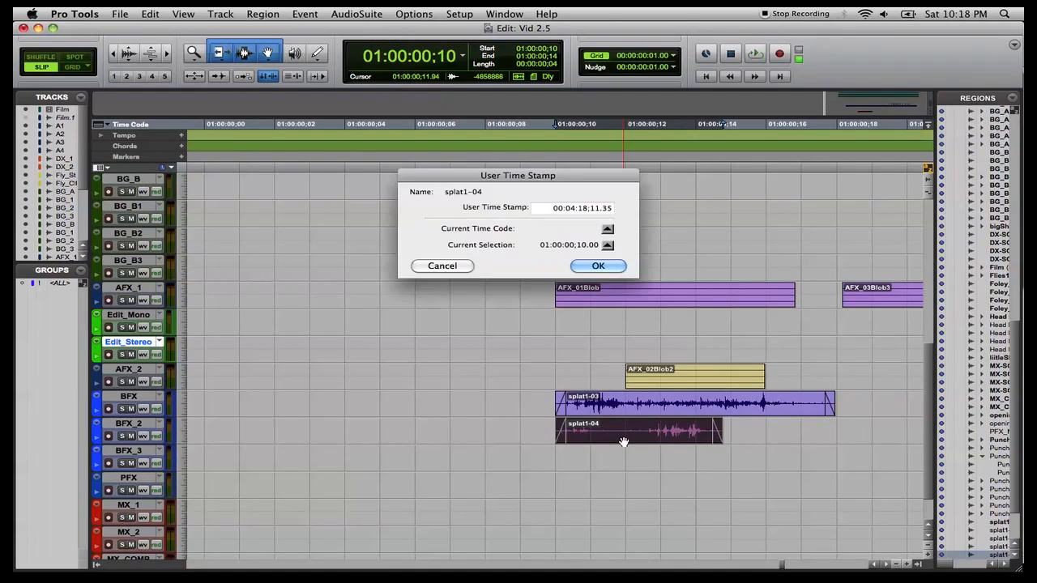
key("Return")
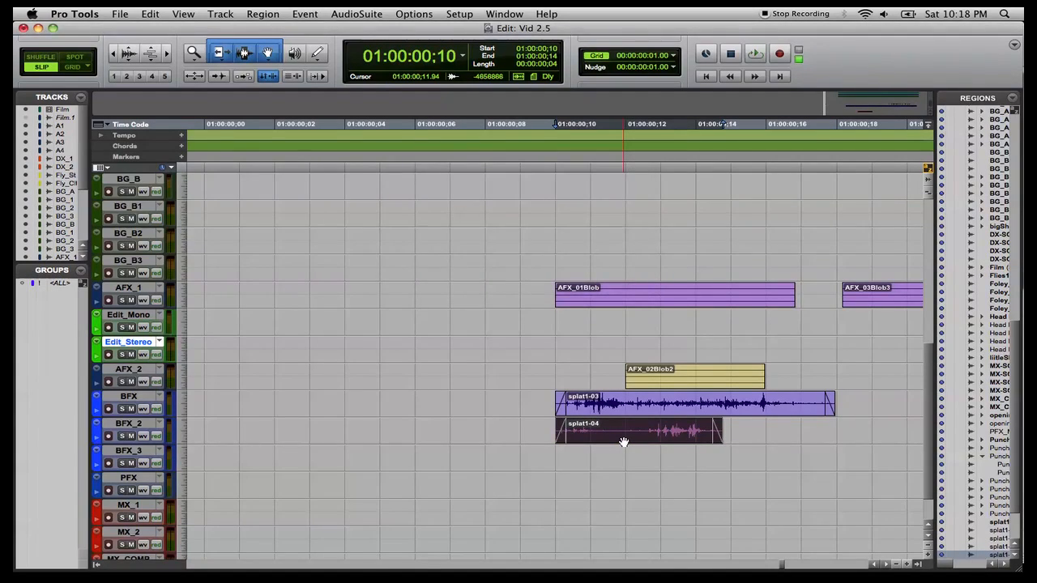
key("shift+super+y")
key("Return")
Lock splat1-03 and splat1-04 in place, then try dragging splat1-04 and cancel the move.
left_click(635, 407)
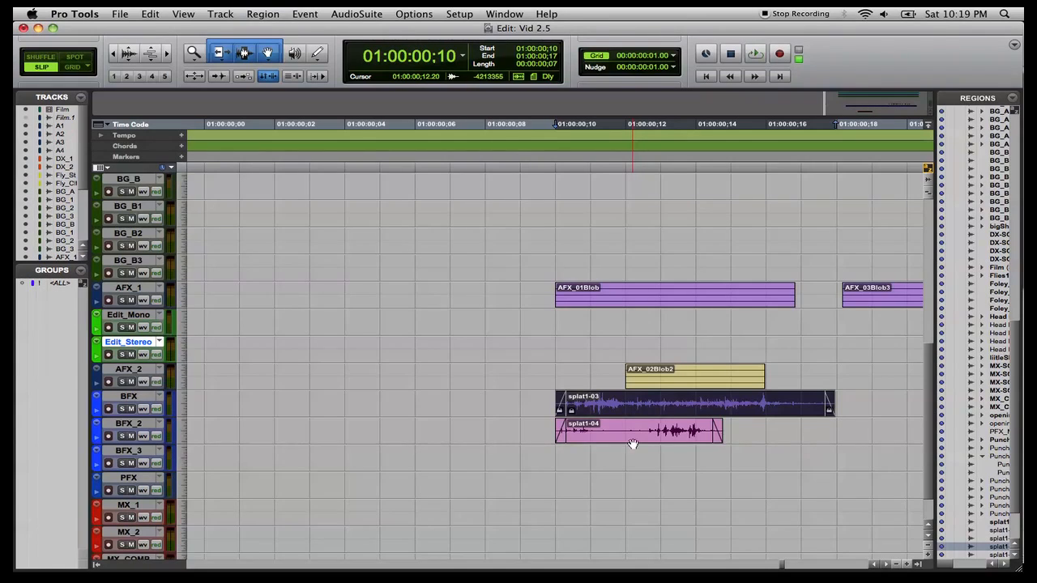
left_click(632, 440)
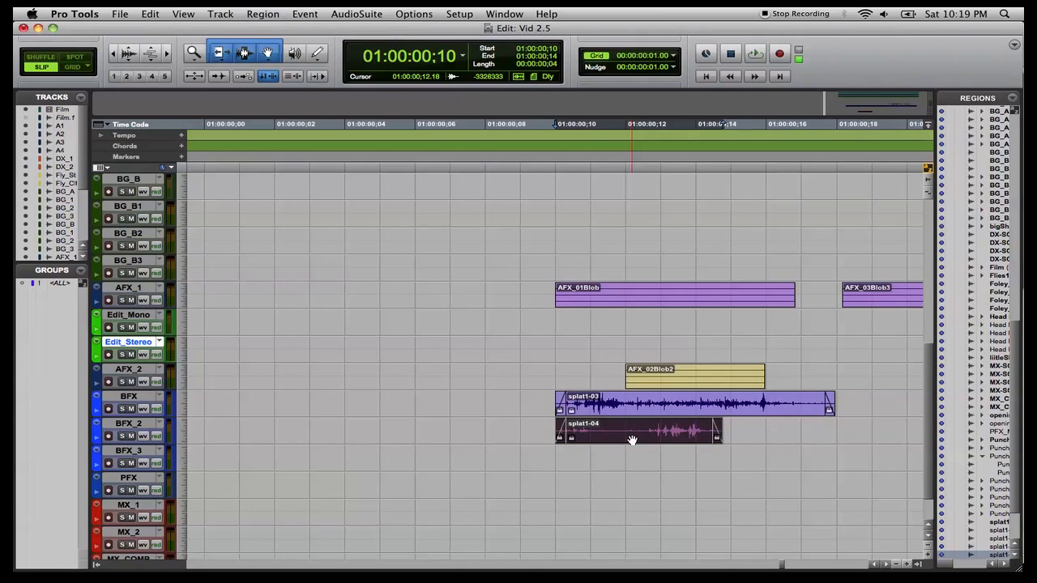
left_click_drag(632, 440, 655, 438)
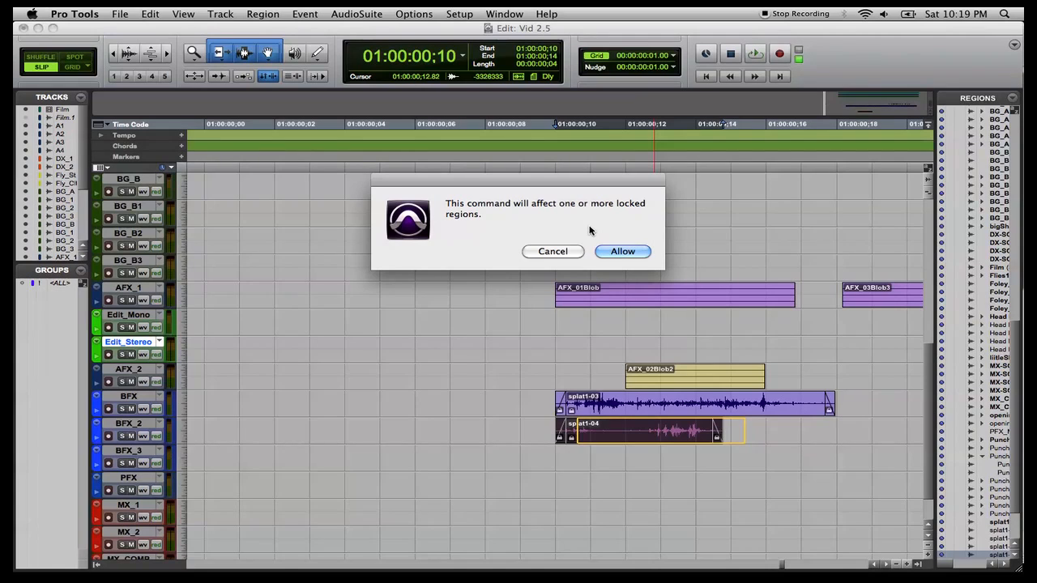
left_click(575, 253)
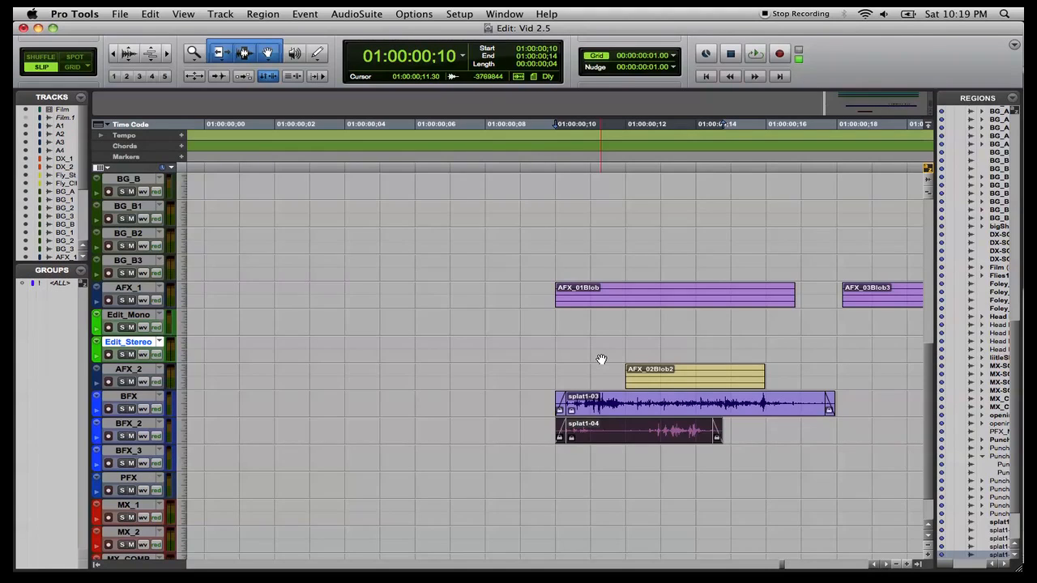
Delete the AFX_01Blob region from the AFX_1 track.
scroll(601, 359, "right", 4)
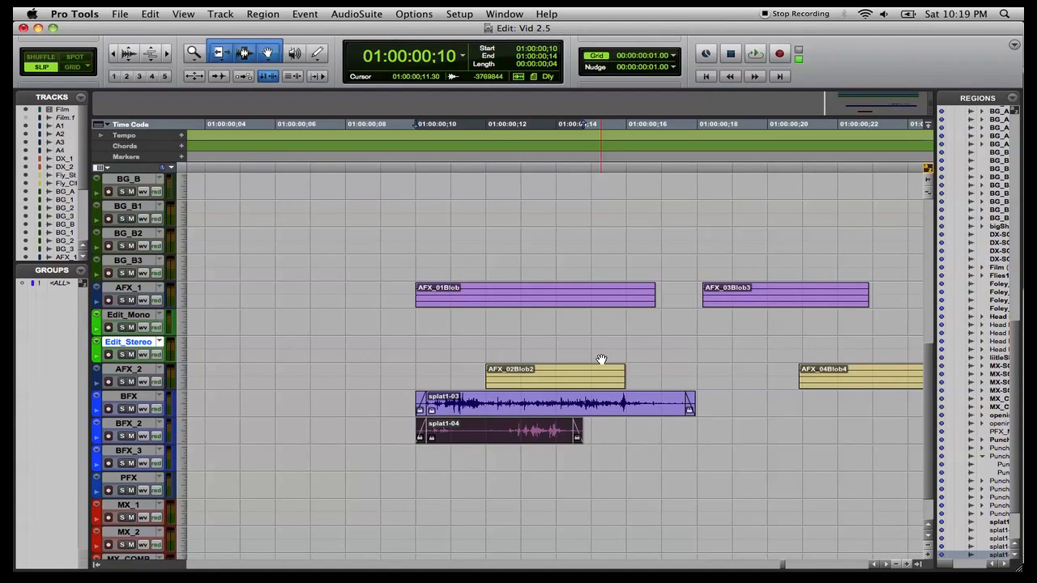
left_click(494, 302)
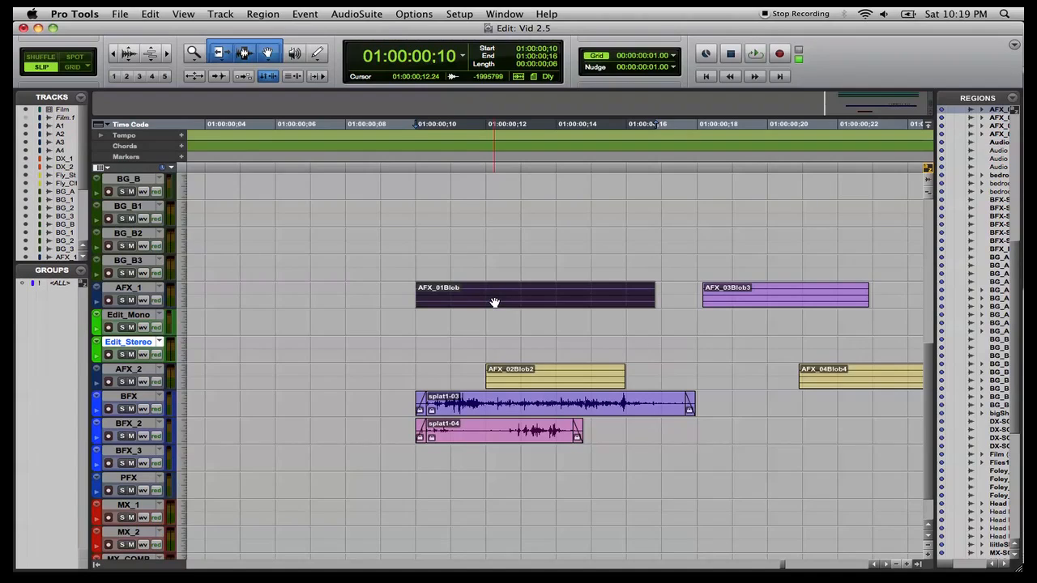
key("Delete")
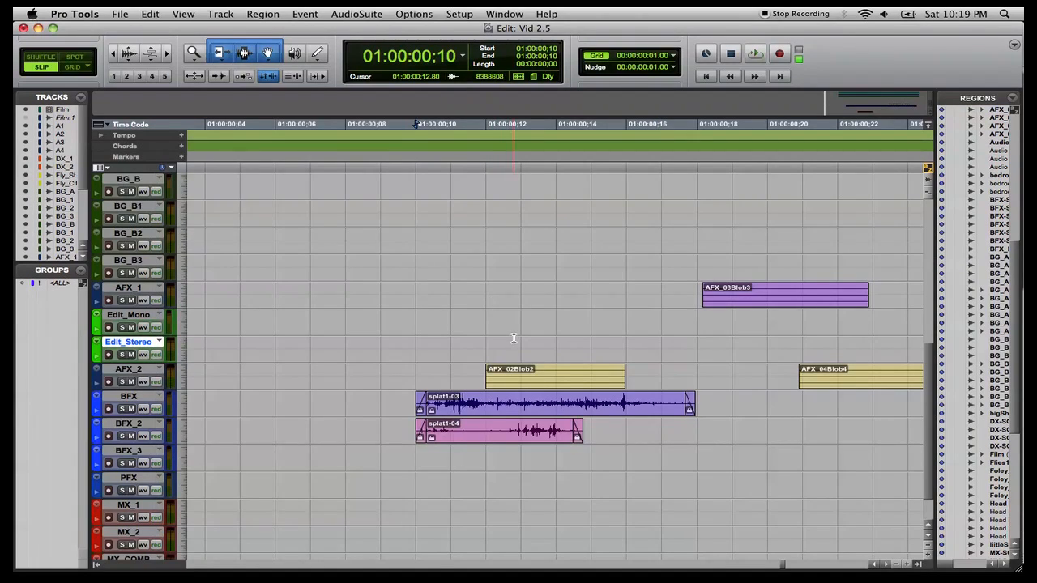
Open the Video window to check the picture, then close it.
left_click(525, 386)
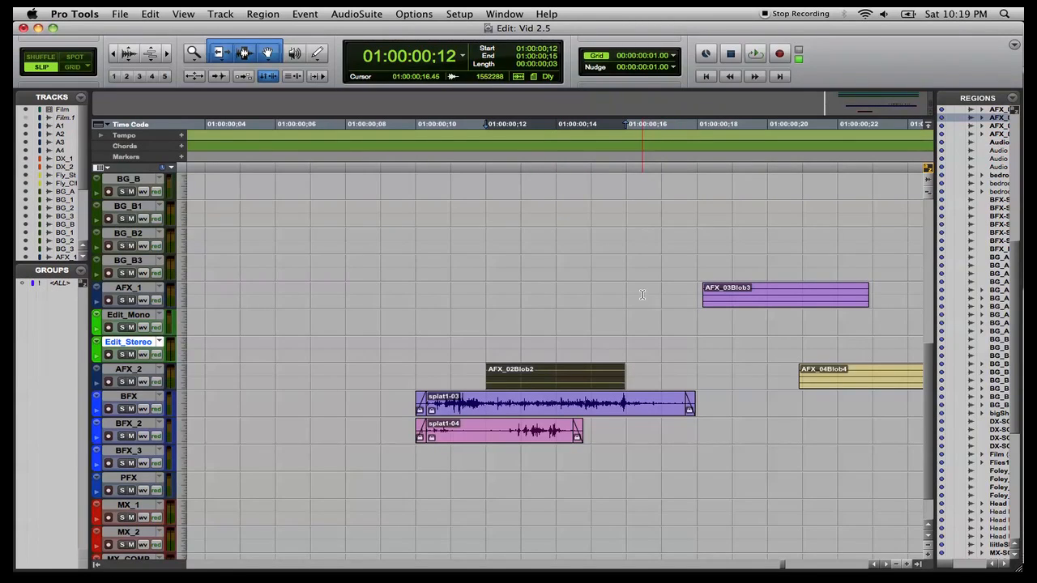
left_click(498, 11)
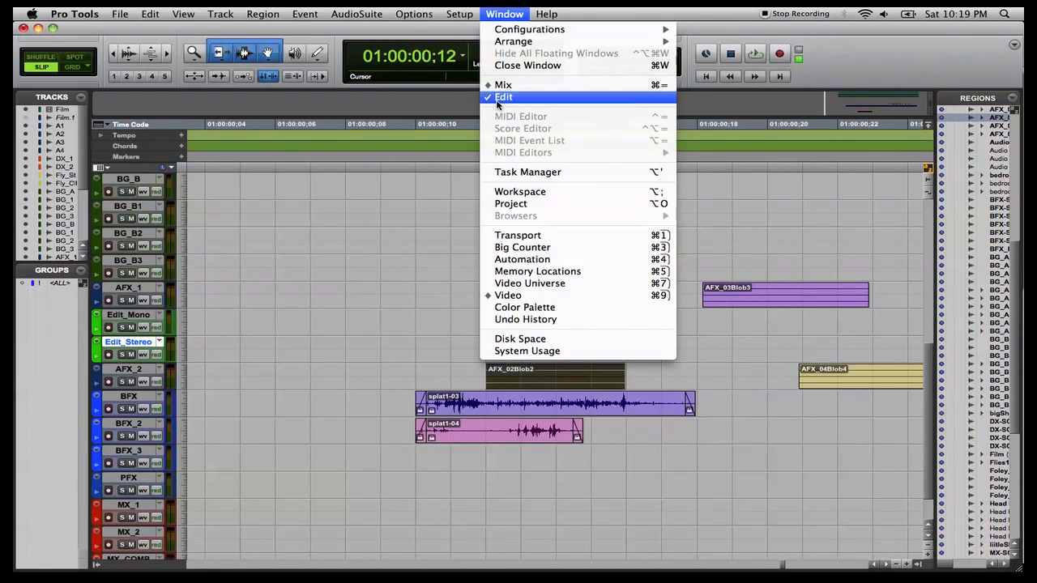
left_click(517, 295)
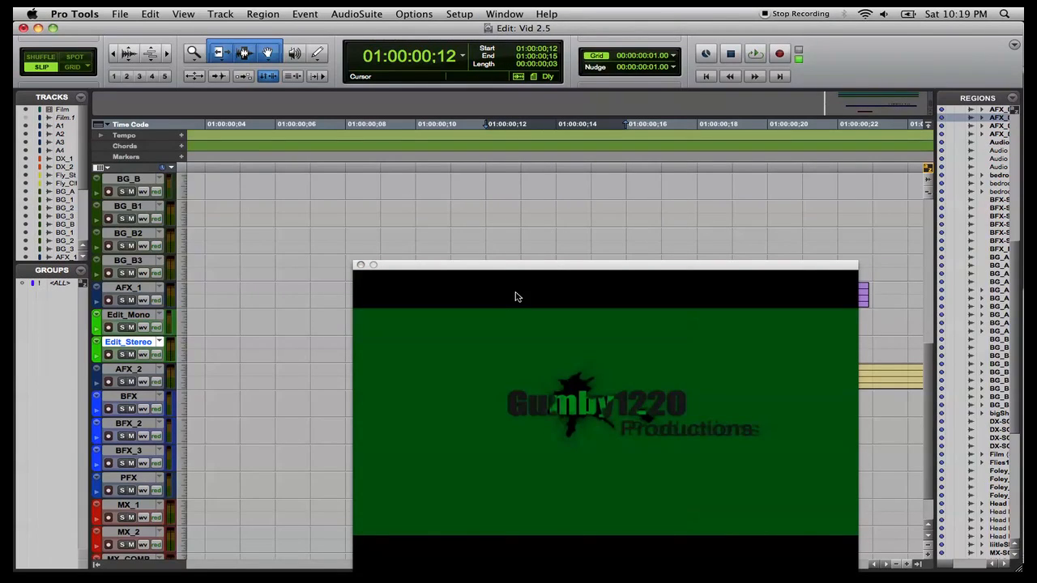
left_click(361, 265)
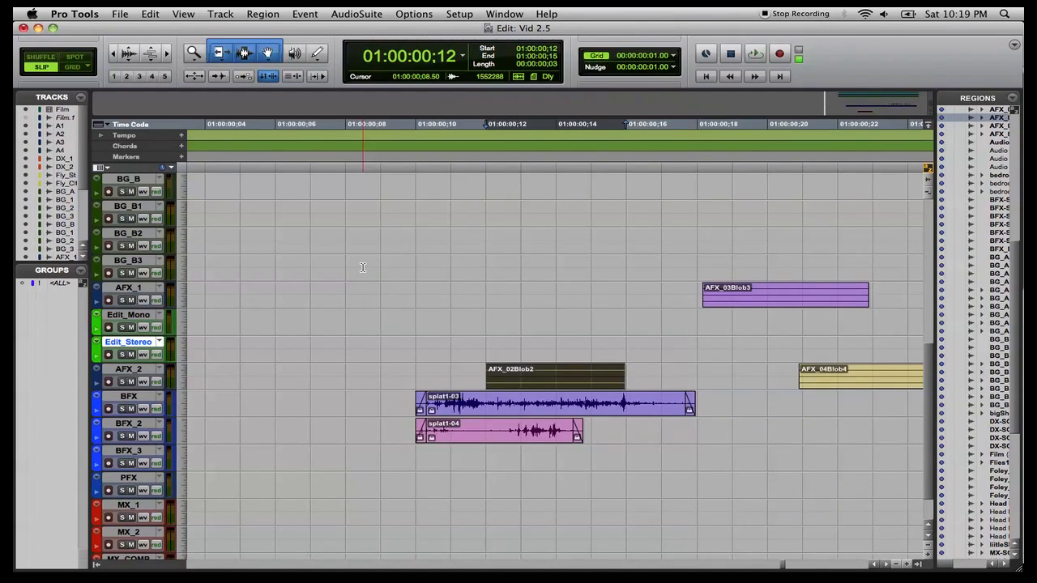
Place the splat2 region from the region list onto the Edit_Stereo track, starting at the AFX_02Blob2 region.
left_click(576, 346)
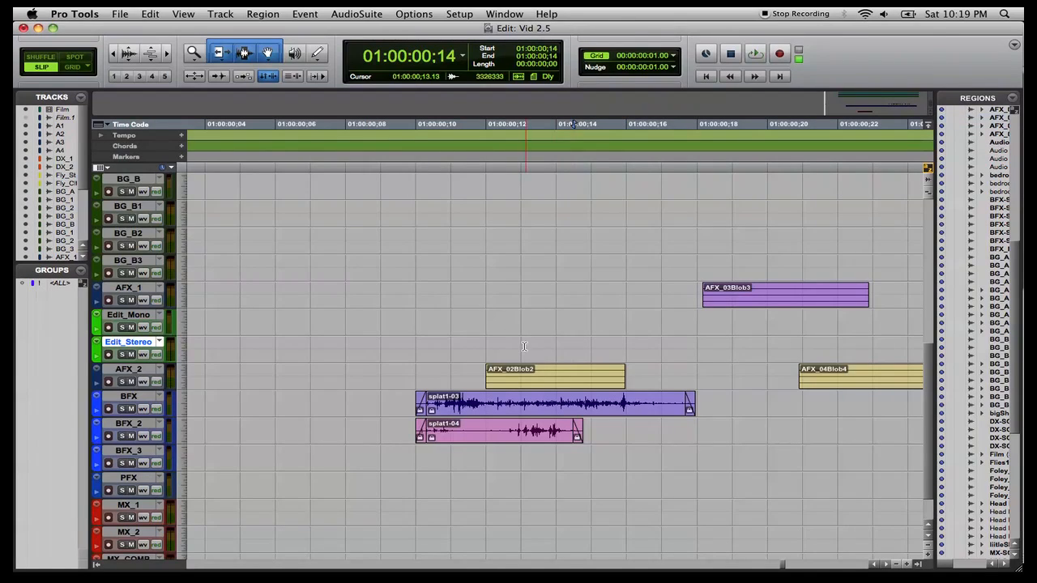
left_click(512, 380)
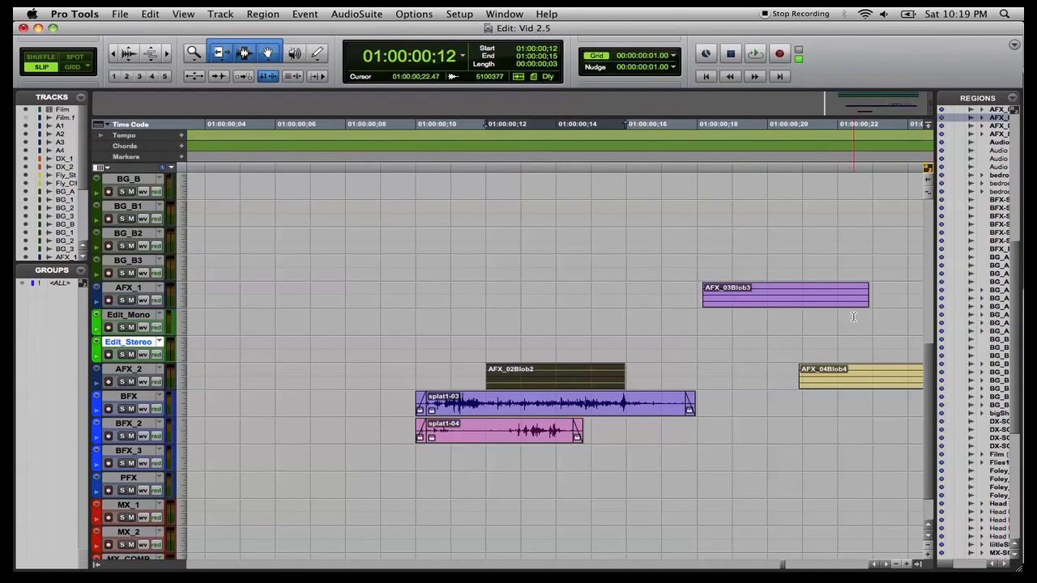
scroll(989, 217, "down", 10)
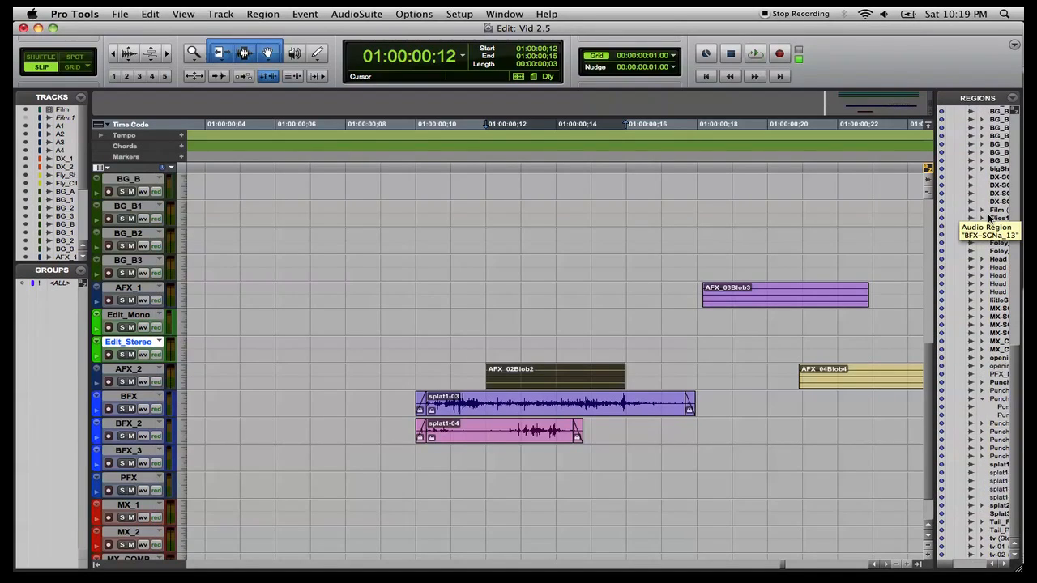
left_click(996, 507)
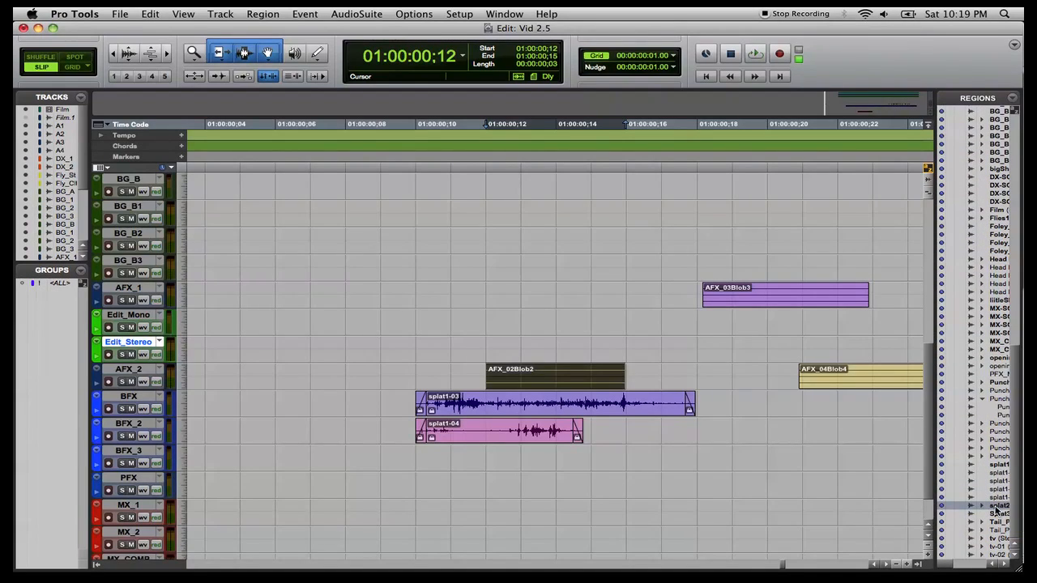
left_click_drag(999, 508, 487, 349)
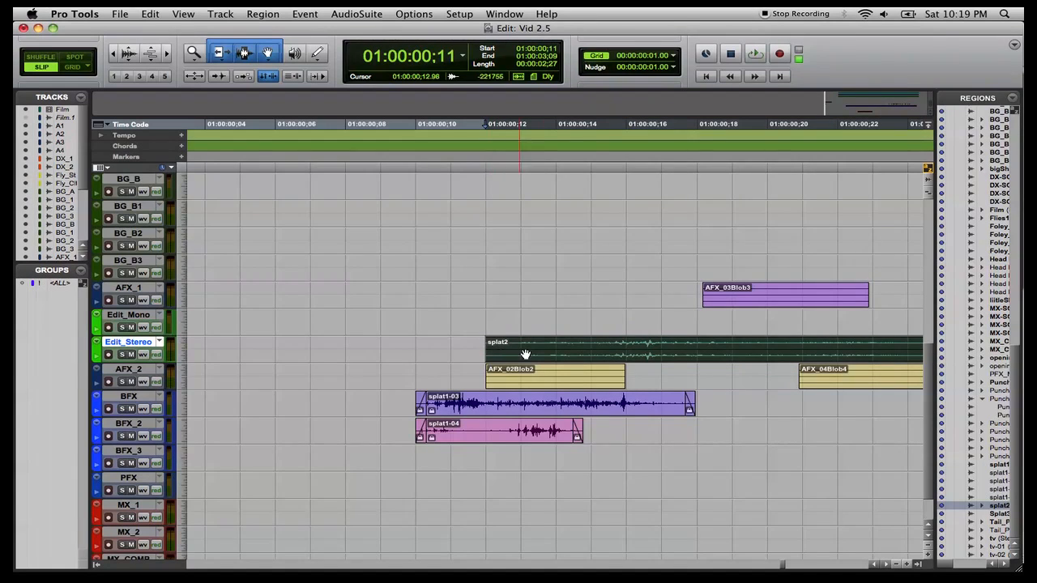
Separate splat2 where its sound begins, at about 01:00:00:12.96, and delete the silent piece before it.
scroll(582, 346, "right", 10)
scroll(584, 345, "right", 5)
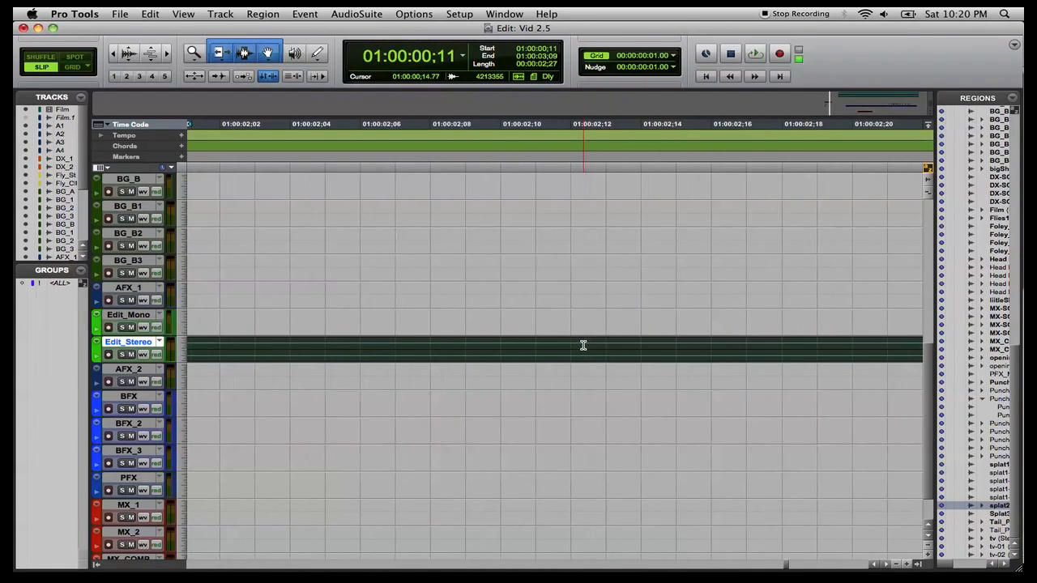
scroll(584, 345, "down", 4)
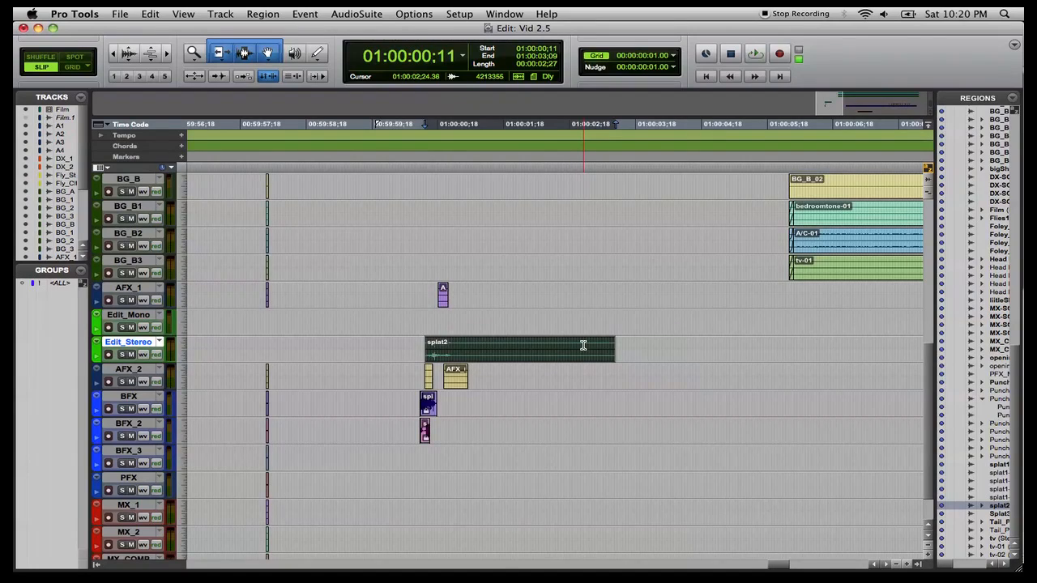
scroll(584, 345, "up", 8)
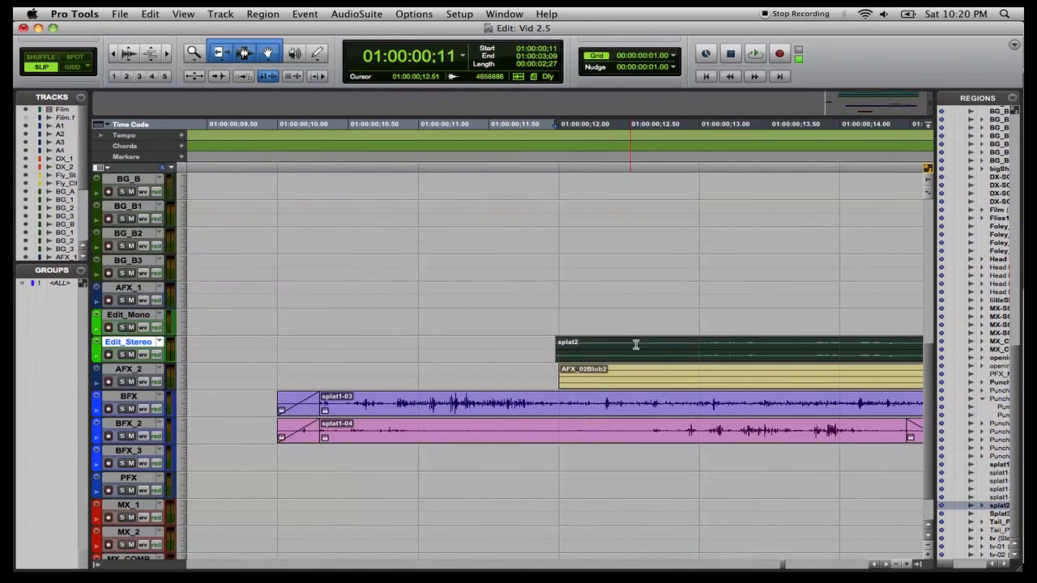
left_click(699, 347)
scroll(699, 347, "up", 10)
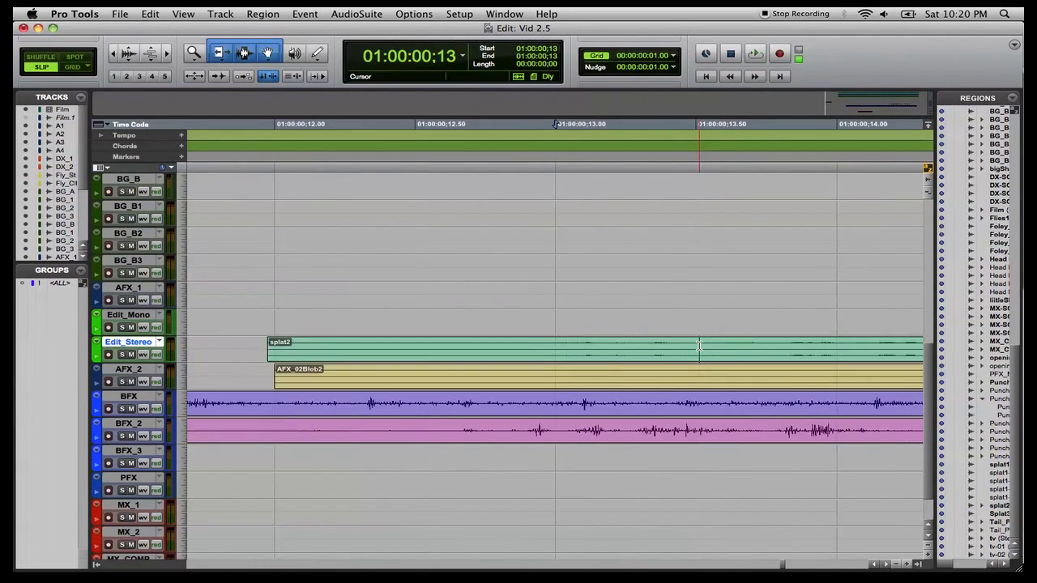
scroll(699, 347, "left", 5)
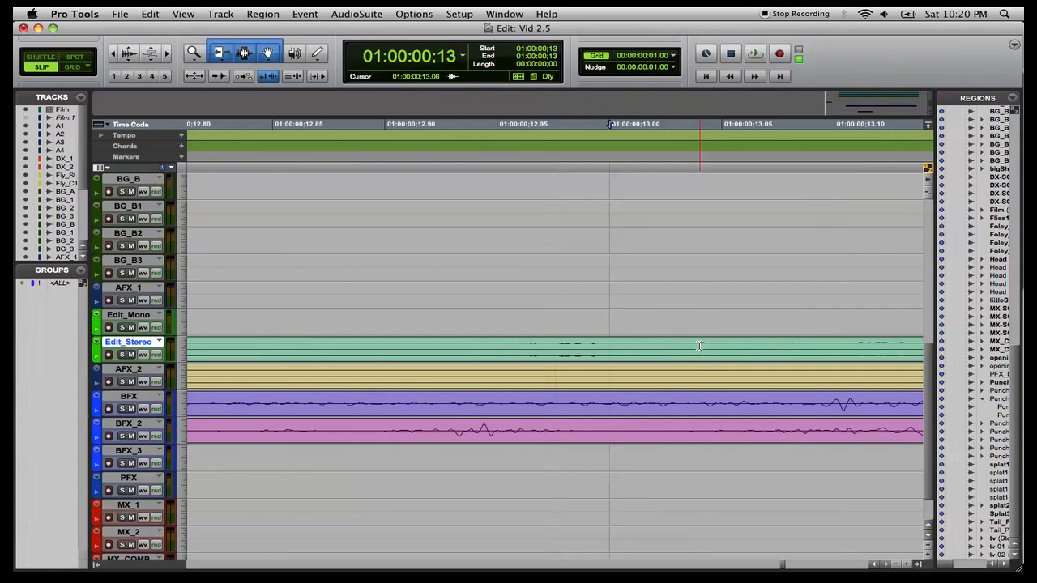
left_click(701, 347)
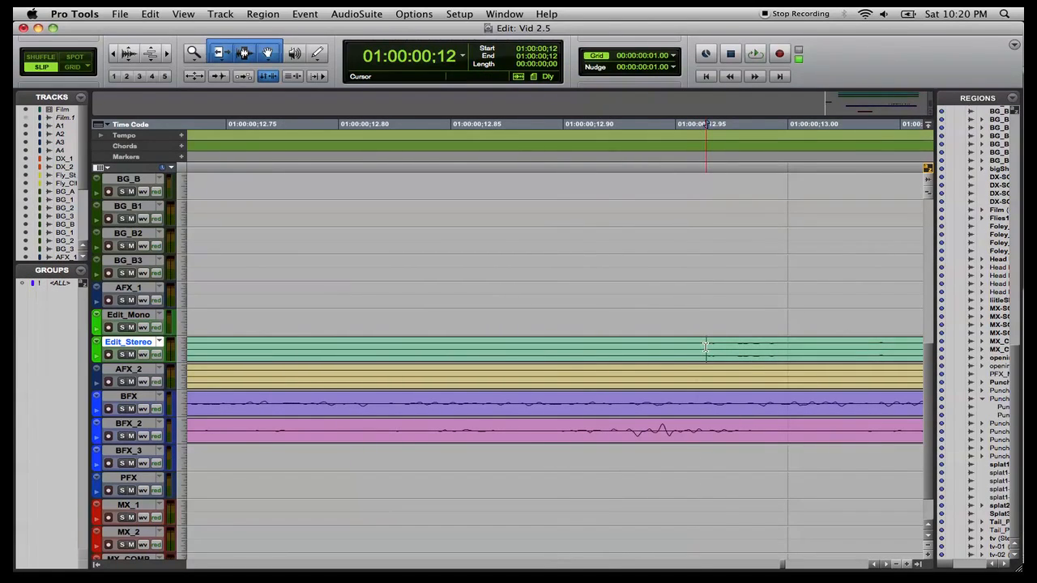
scroll(703, 347, "up", 3)
left_click(632, 347)
left_click(567, 347)
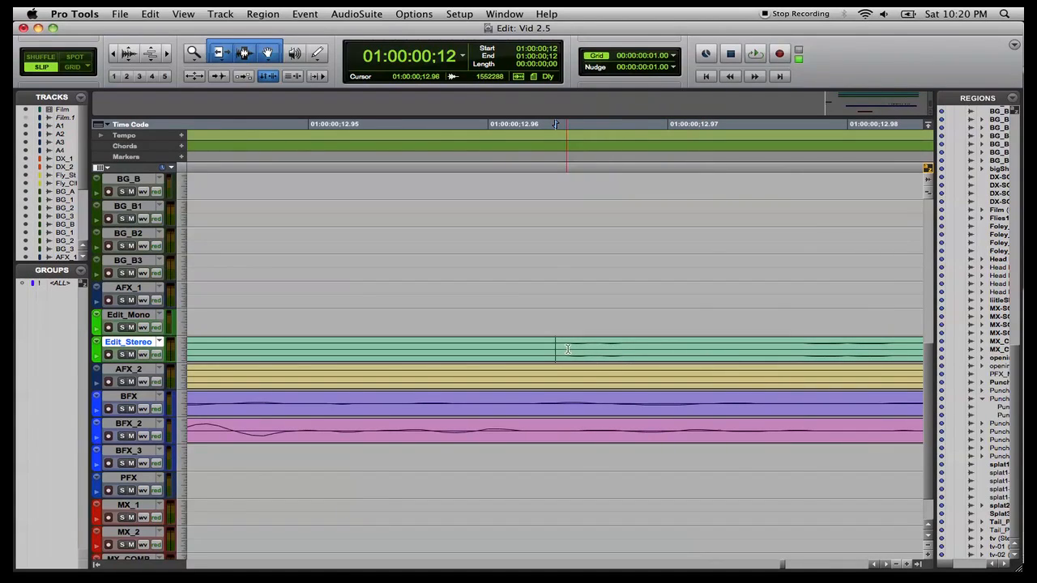
left_click(556, 346)
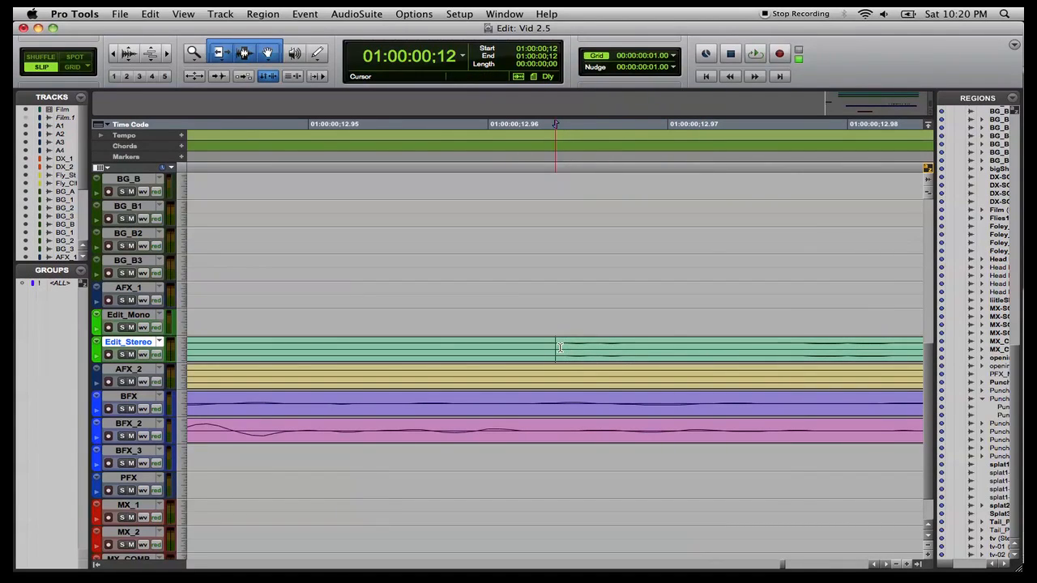
left_click(561, 347)
left_click(560, 355)
left_click(562, 345)
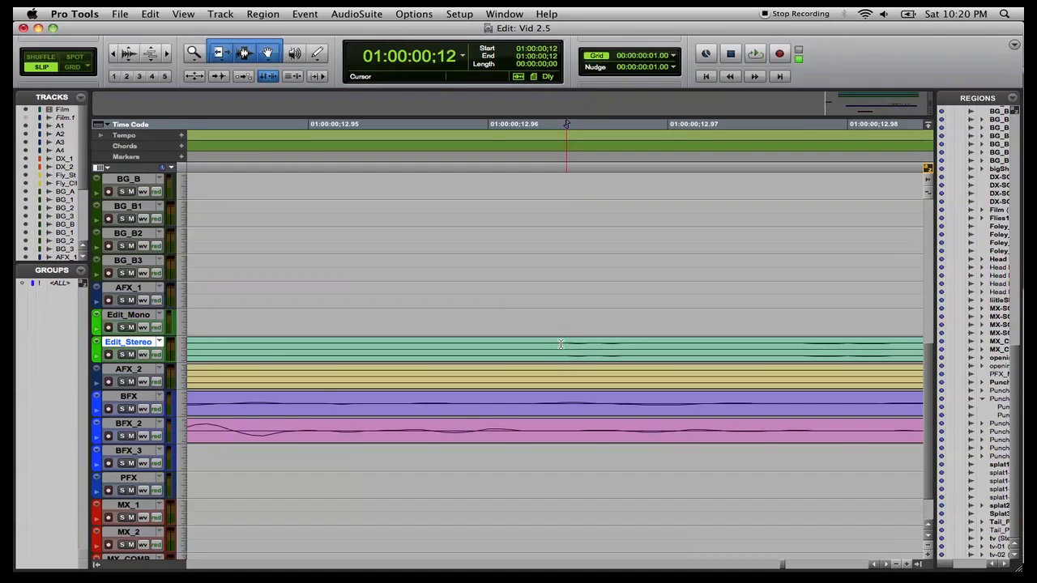
key("super+e")
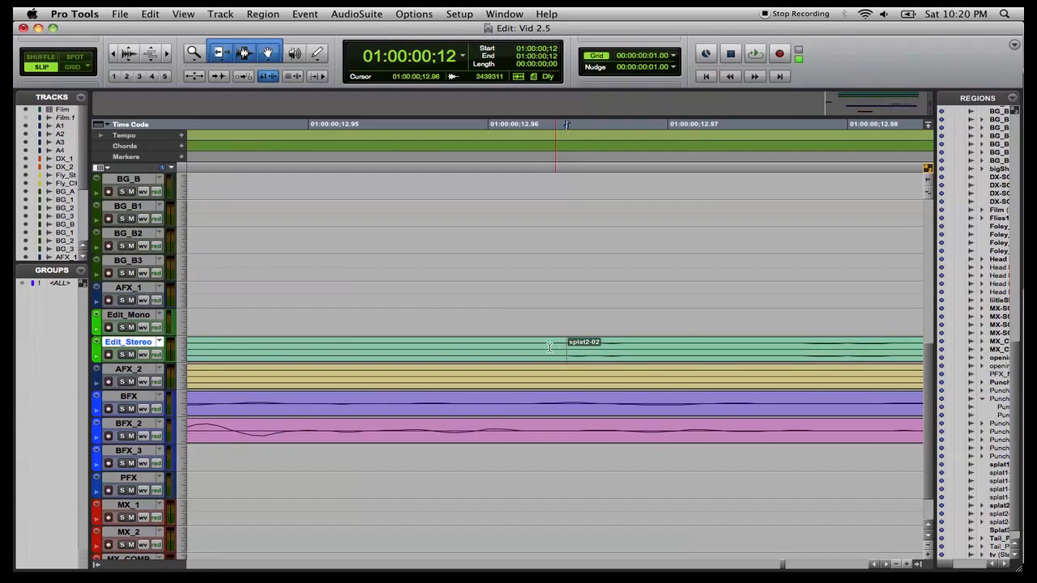
left_click(548, 354)
key("Delete")
Separate the splat2 region at about 01:00:00:23 and delete the trailing piece splat2-04.
key("r")
key("r")
key("r")
key("r")
key("r")
key("r")
key("r")
key("r")
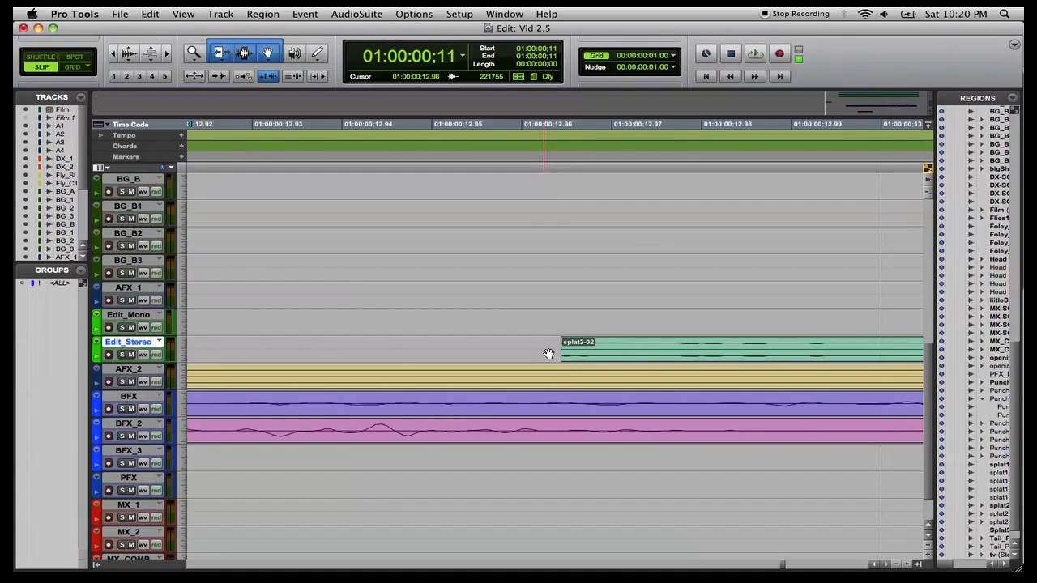
key("r")
key("r")
key("r")
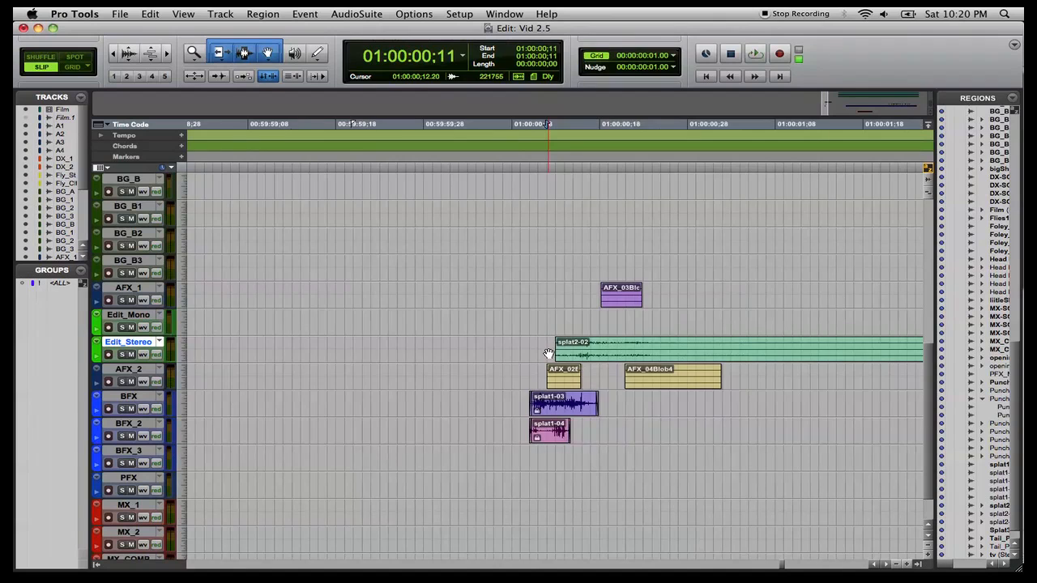
scroll(548, 354, "left", 3)
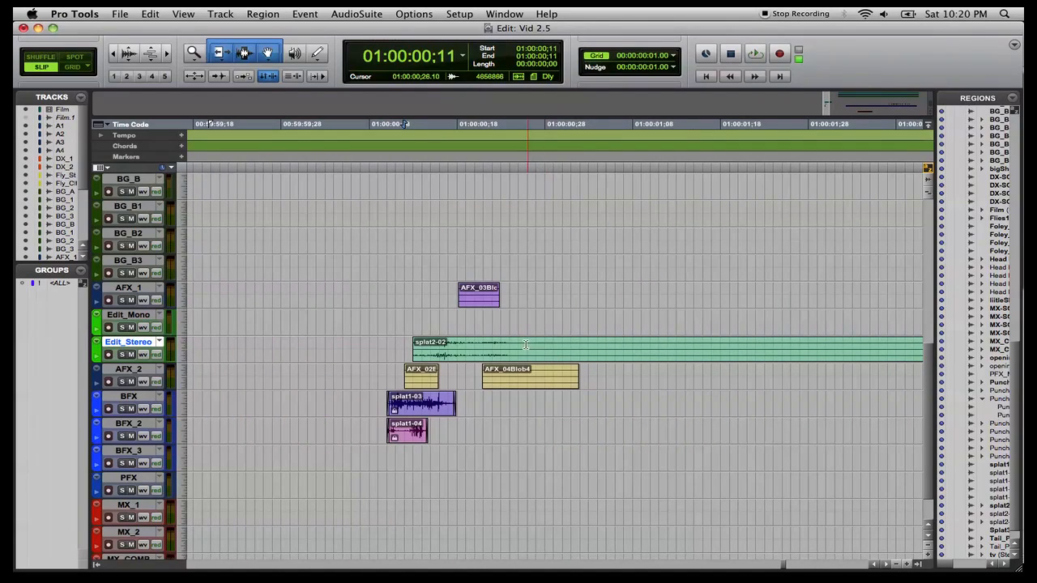
left_click(512, 346)
key("t")
key("t")
key("t")
key("t")
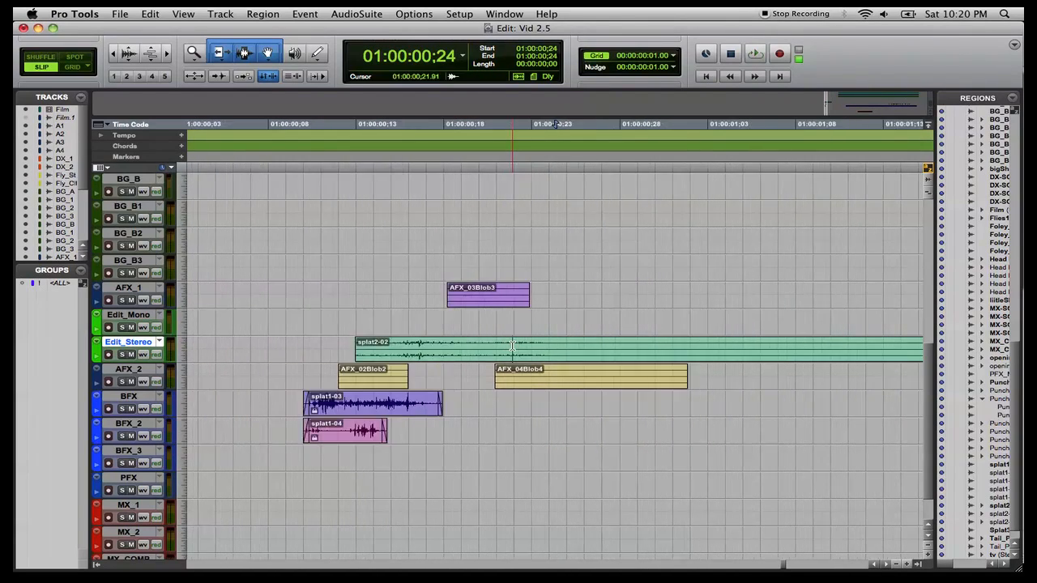
scroll(512, 346, "left", 5)
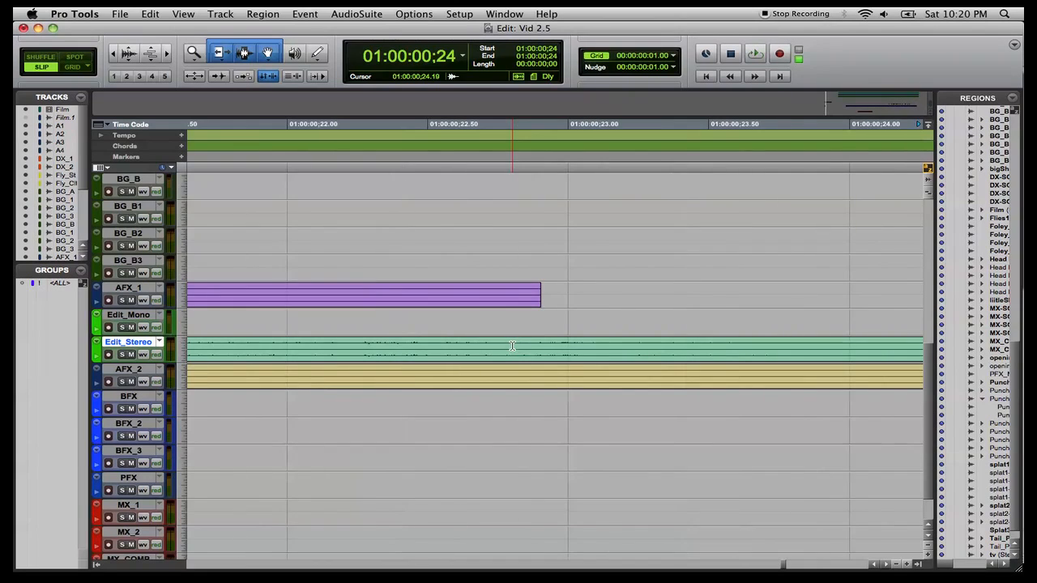
left_click(795, 347)
key("r")
key("r")
key("r")
key("r")
key("r")
key("r")
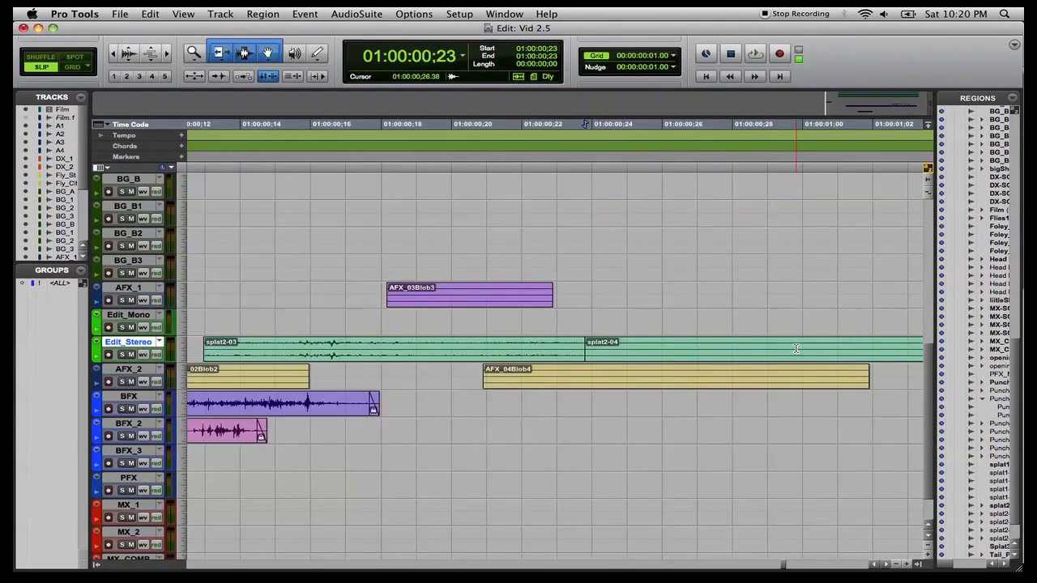
left_click(793, 357)
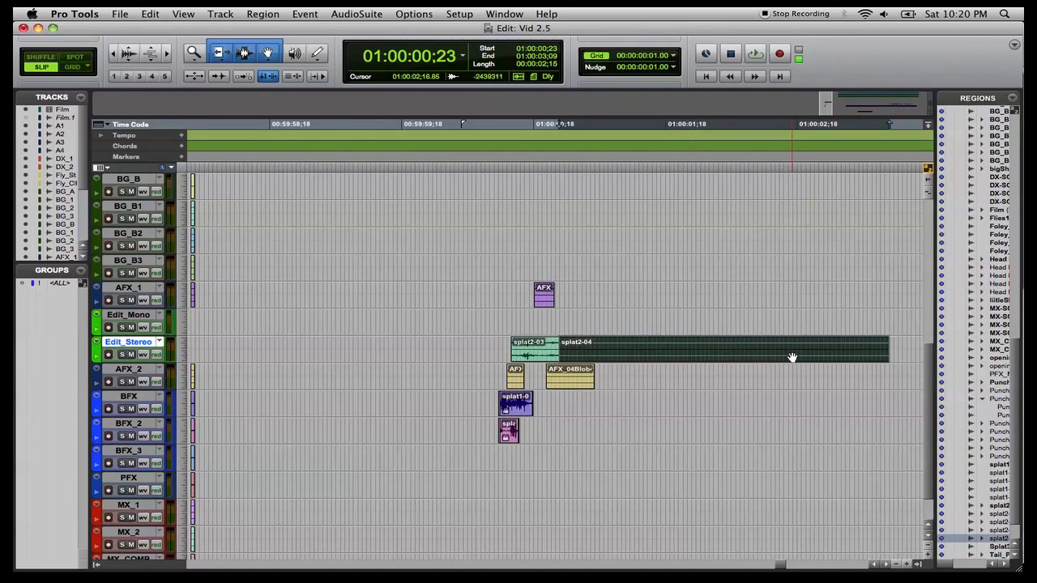
key("Delete")
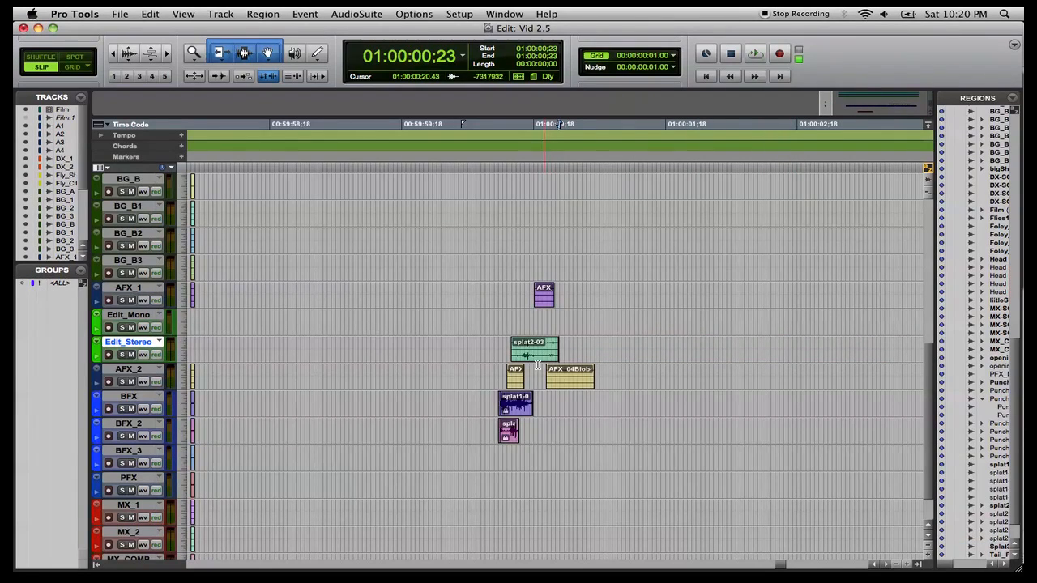
Move splat2-03 so its start lines up with the AFX_02Blob2 region.
left_click(511, 383)
key("t")
key("t")
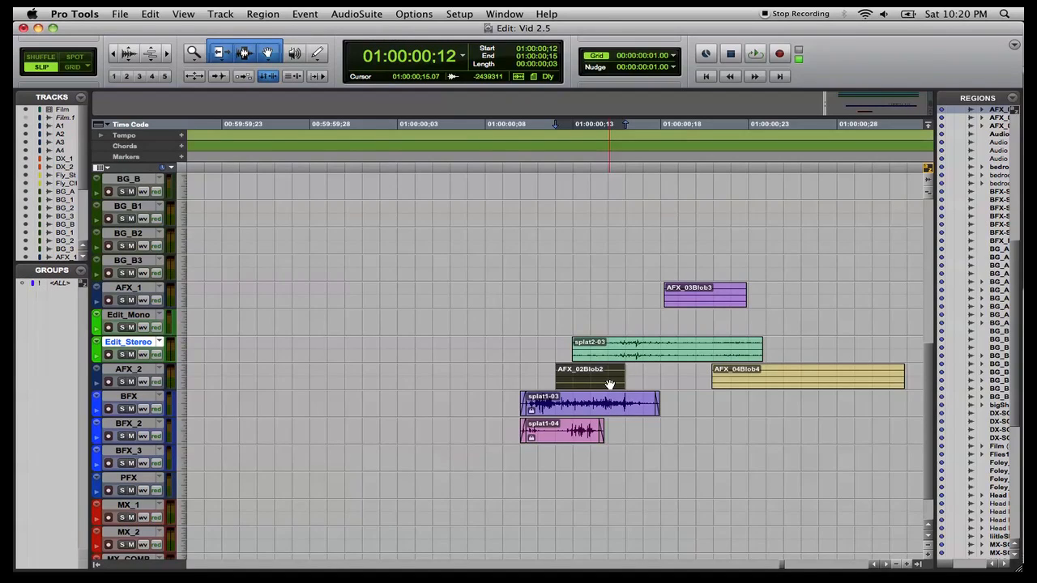
left_click(649, 357, "ctrl")
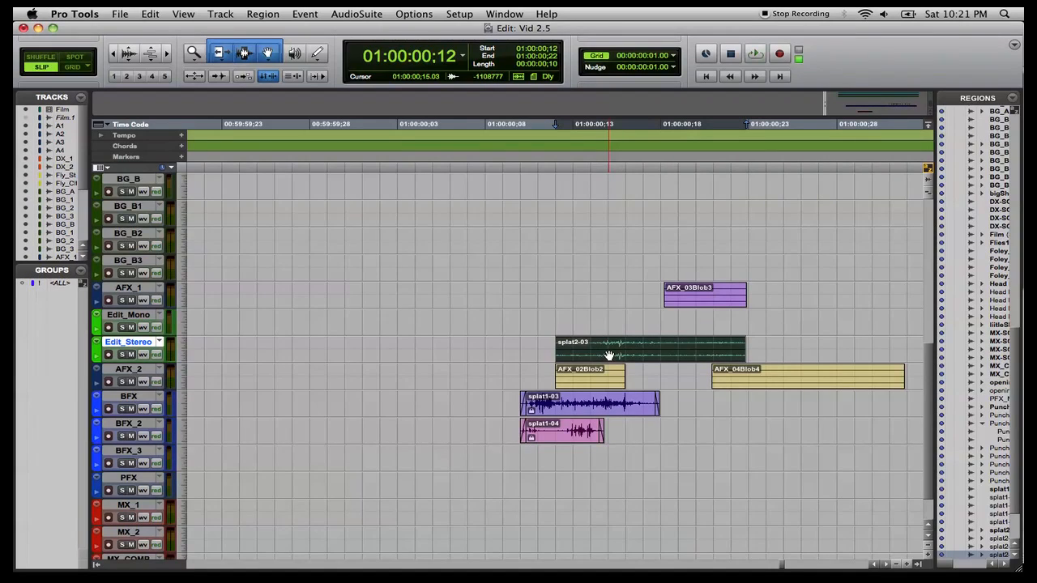
left_click(667, 349)
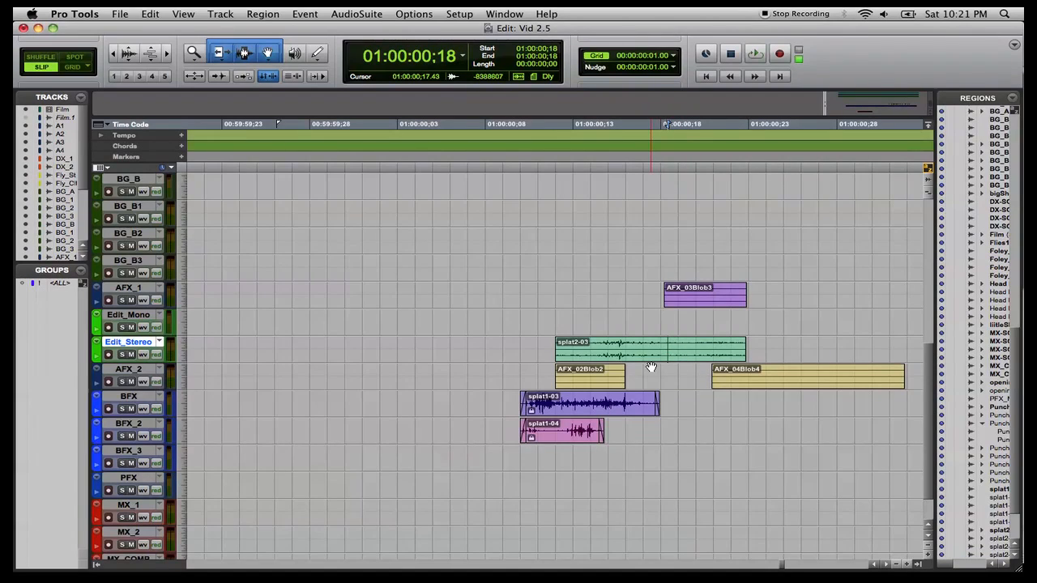
Create one new mono audio track below the AFX_2 track.
left_click(127, 369)
key("shift+super+n")
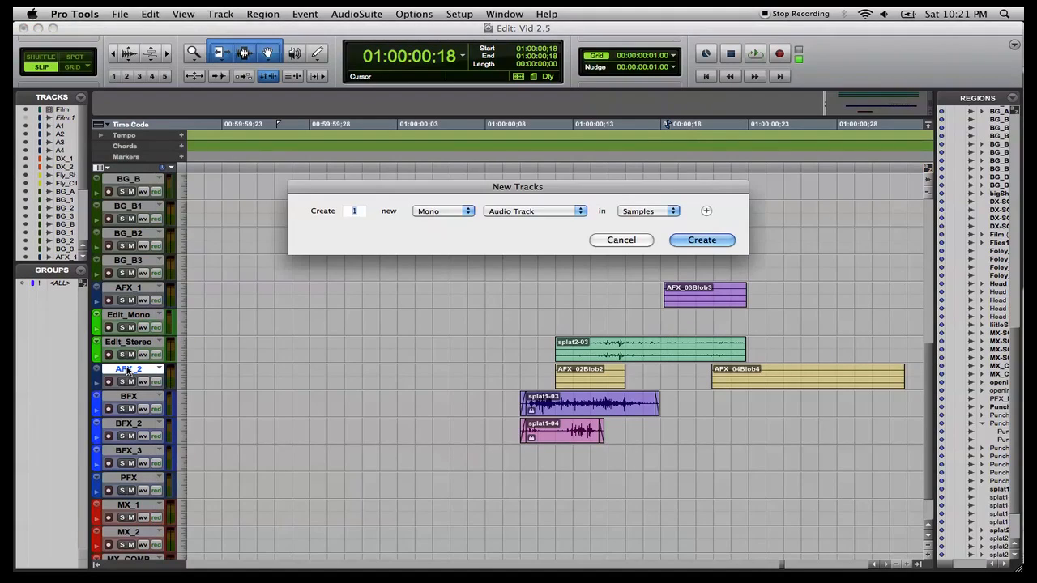
key("super+Right")
key("Return")
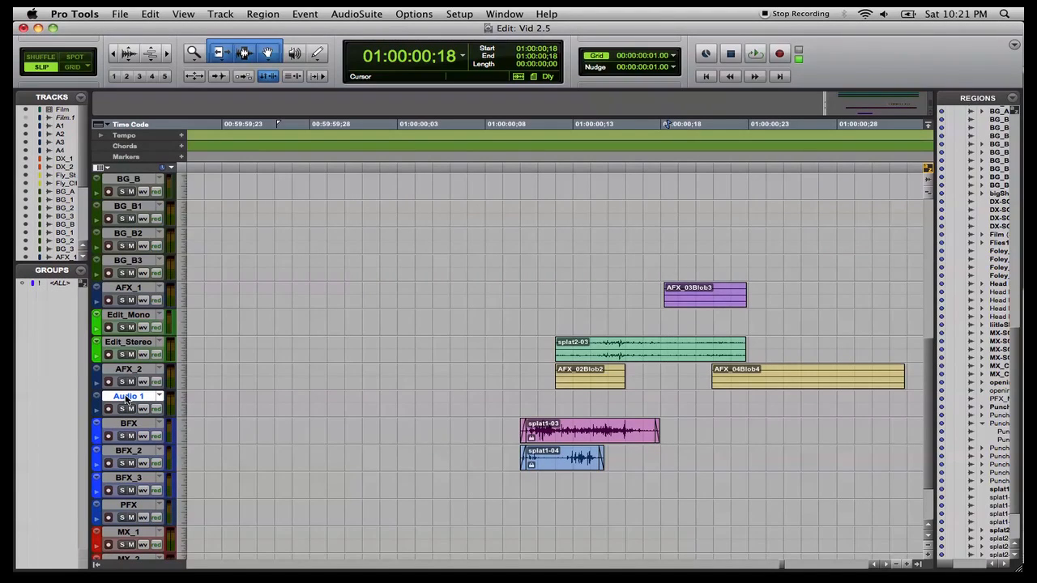
Rename the new audio track AFX_3.
double_click(126, 397)
type("AFX")
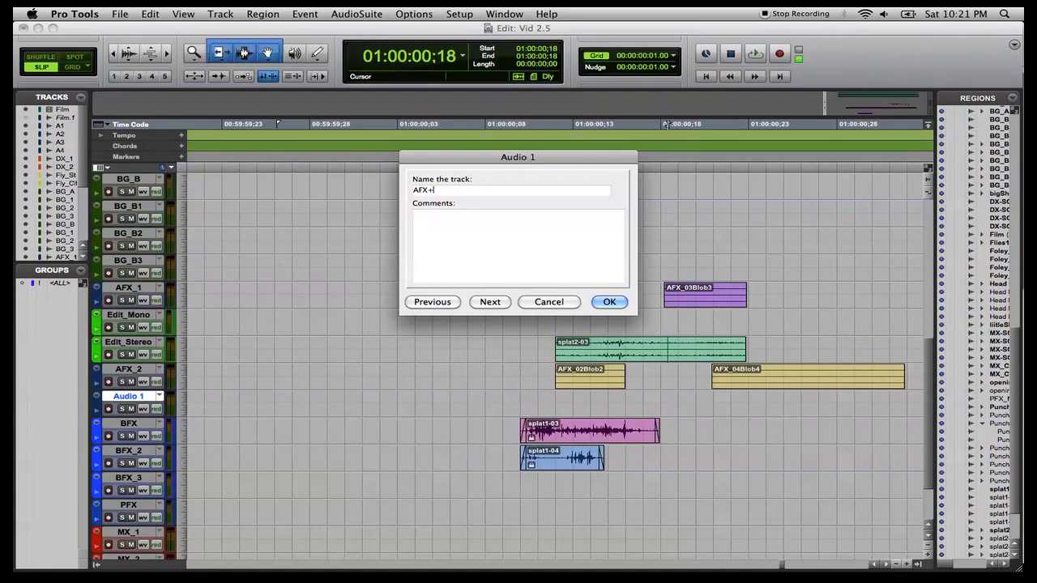
type("_3")
key("Return")
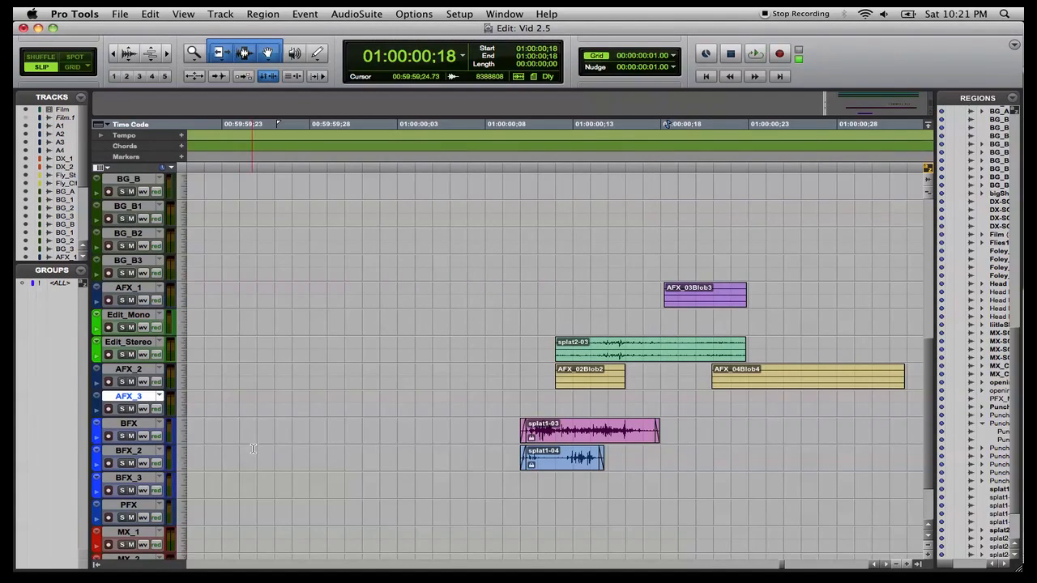
Move splat2-03 down onto the AFX_3 track and delete the AFX_02Blob2 region.
left_click(611, 356)
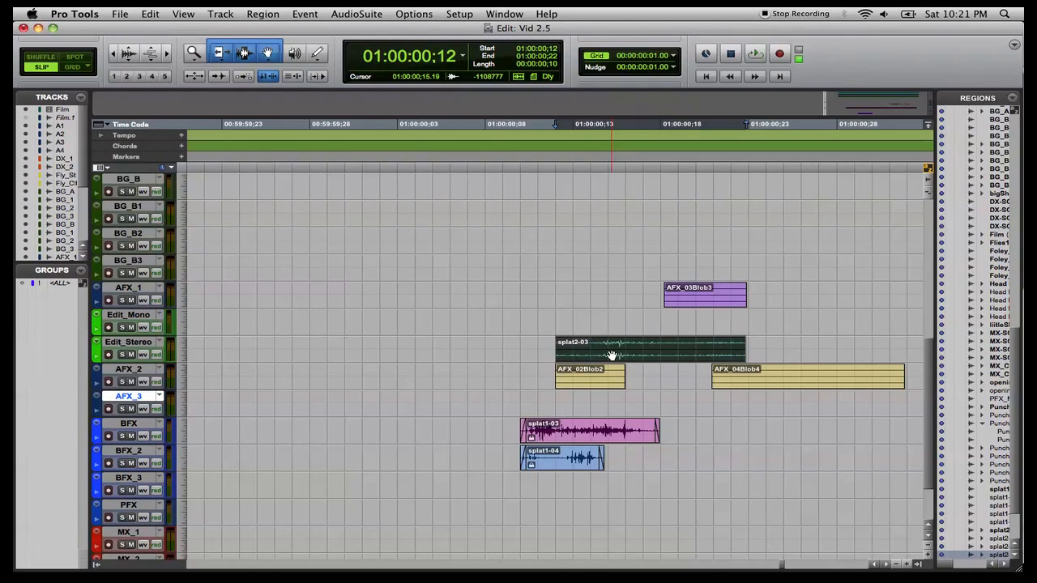
left_click_drag(611, 357, 611, 411)
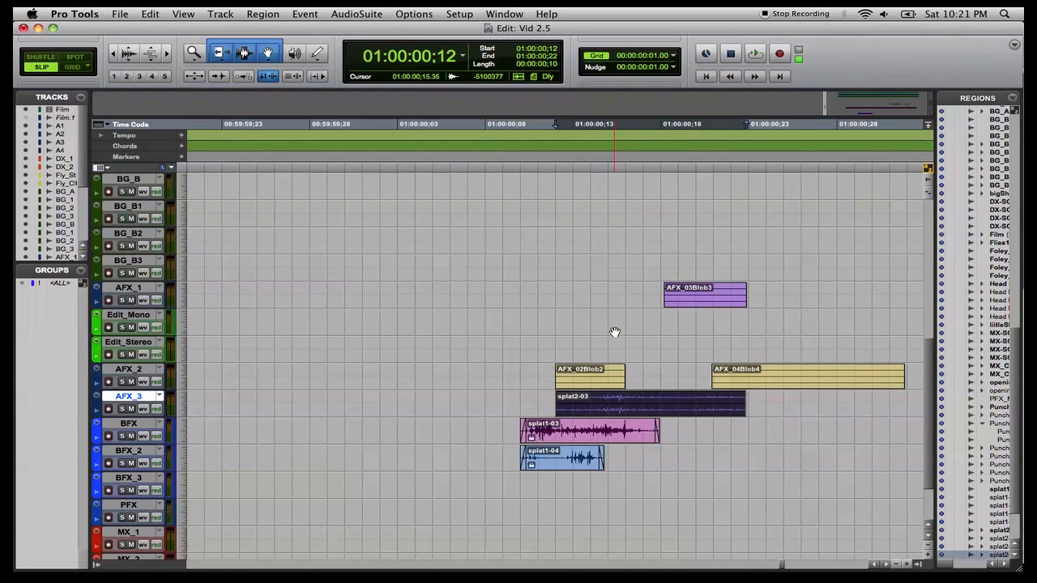
left_click(602, 386)
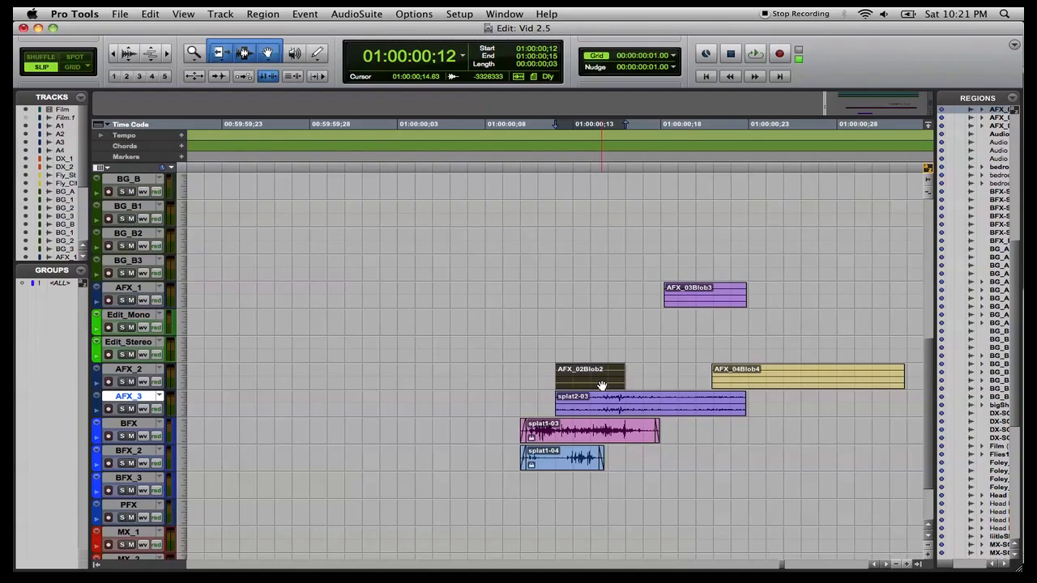
key("Delete")
Add fades to splat2-03, lock it, and export its region definitions.
left_click(612, 412)
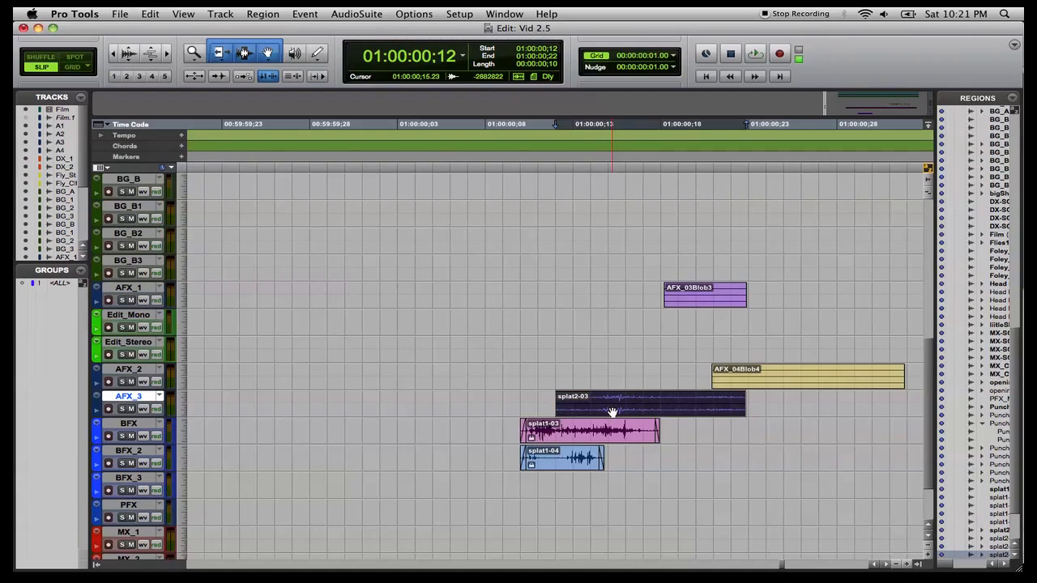
key("f")
key("super+alt+m")
key("Return")
key("super+shift+y")
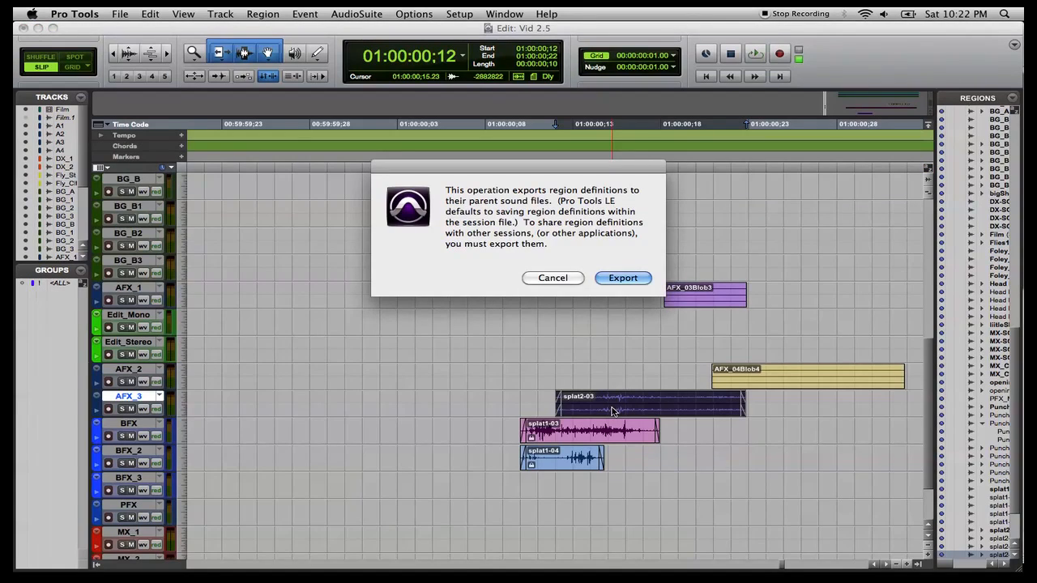
key("Return")
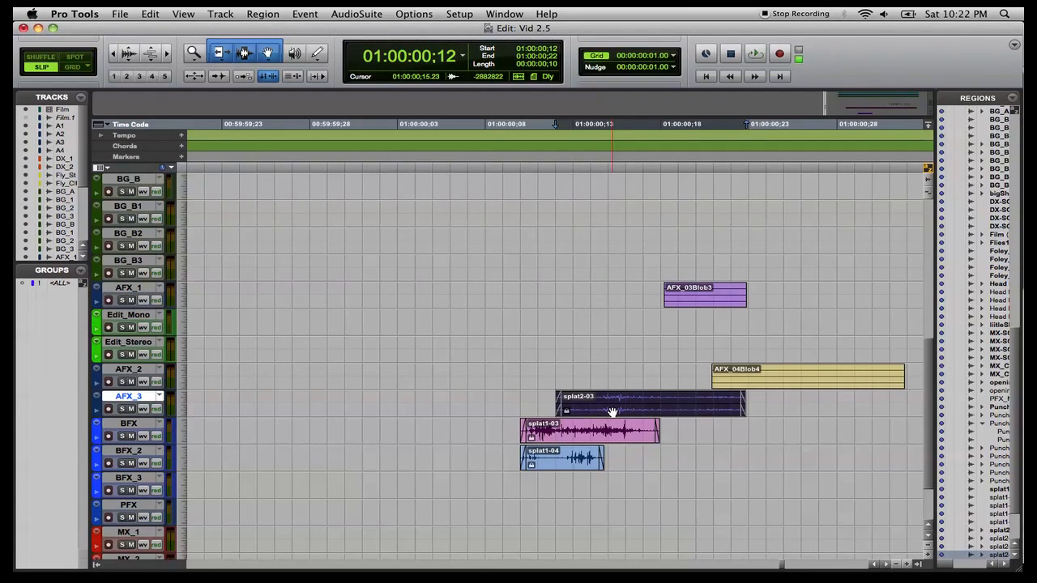
Place the Splat3 region from the region list onto the Edit_Mono track under AFX_03Blob3.
scroll(748, 335, "right", 5)
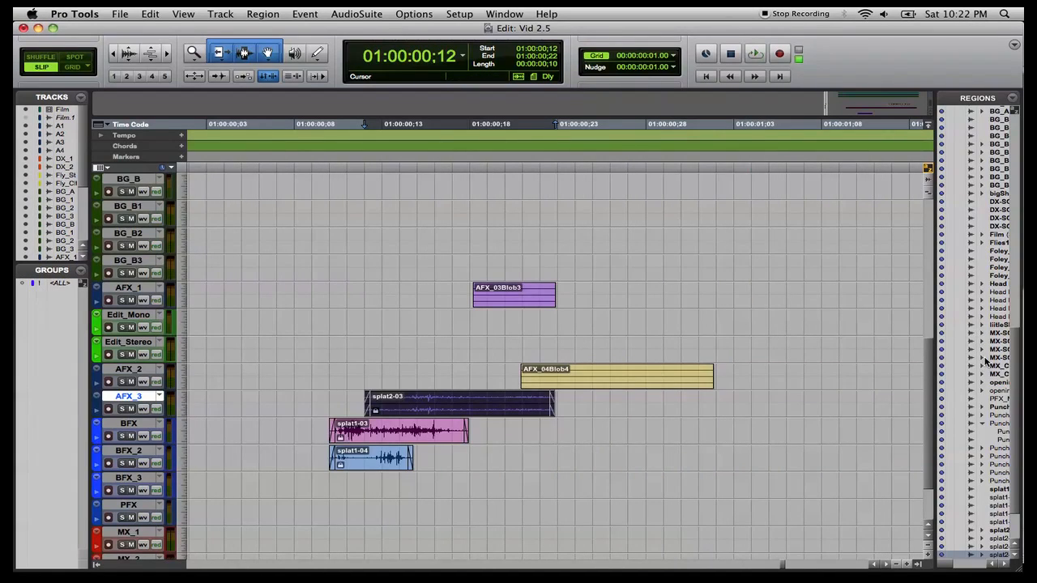
scroll(985, 362, "down", 3)
left_click(1002, 522)
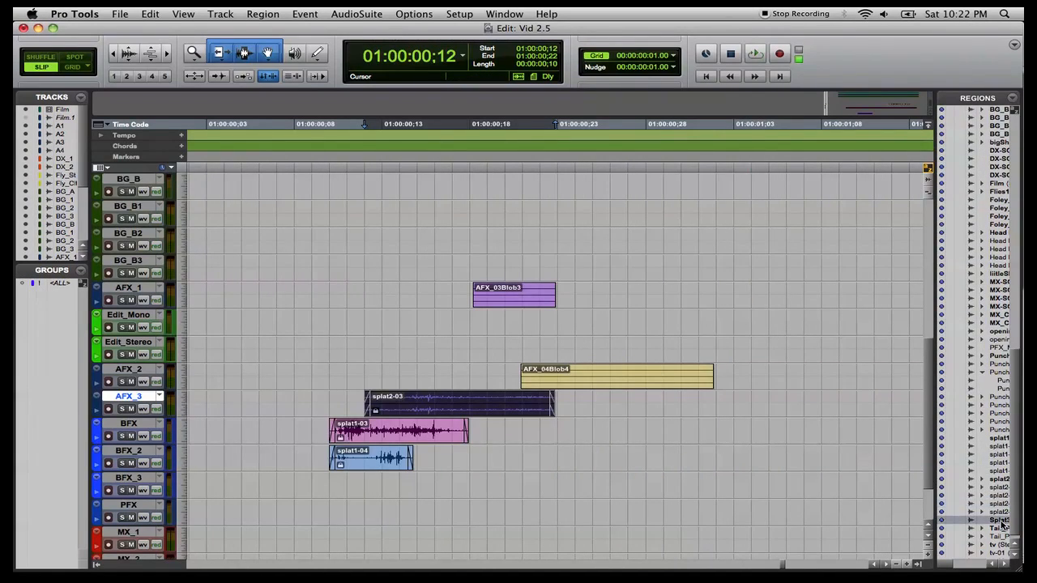
double_click(1003, 522)
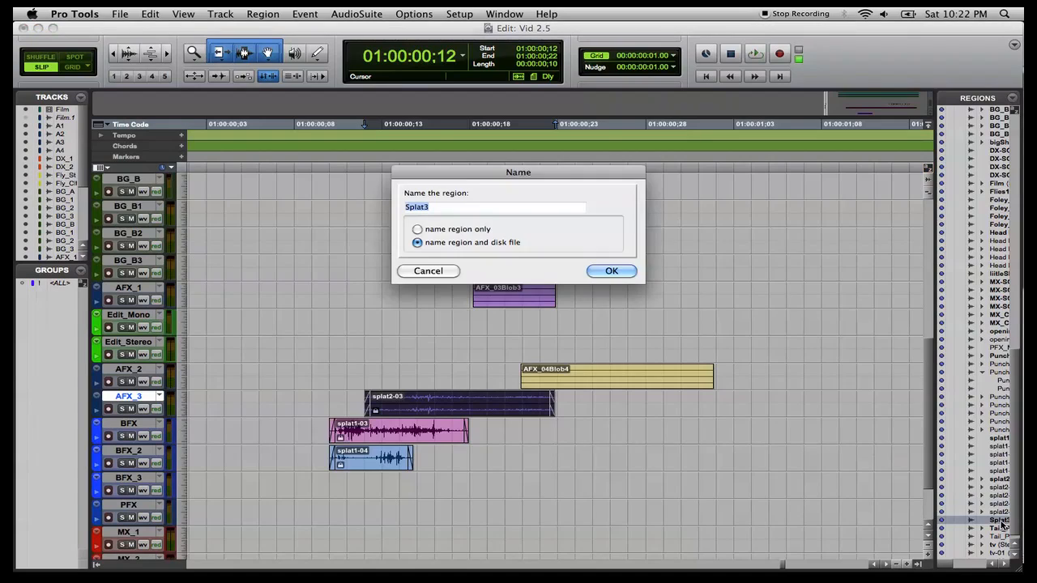
left_click(420, 270)
left_click_drag(1002, 522, 476, 323)
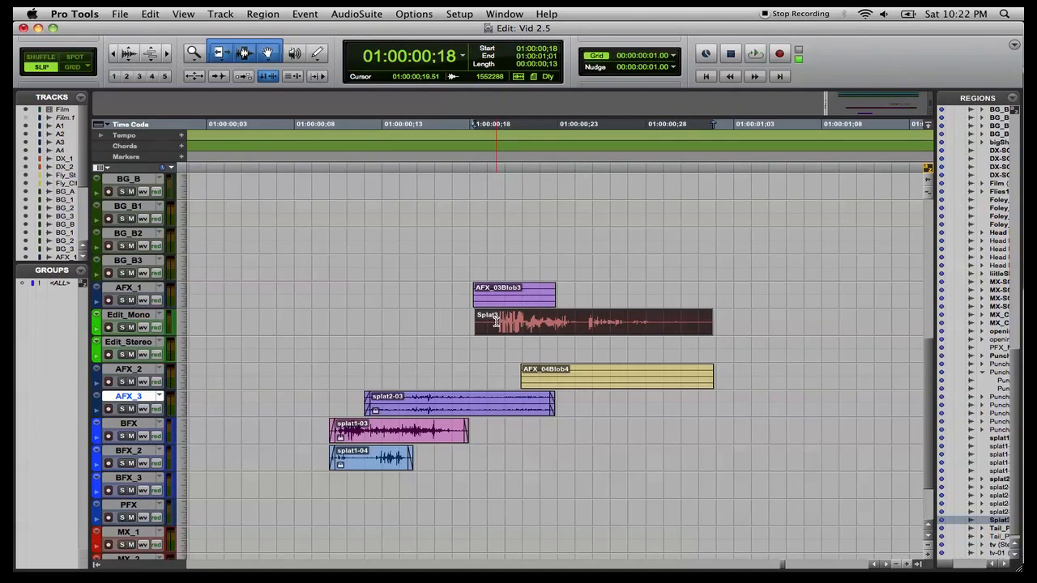
Separate Splat3 where its sound begins, at about 01:00:00:19.68, and delete the silent piece before it.
left_click(496, 322)
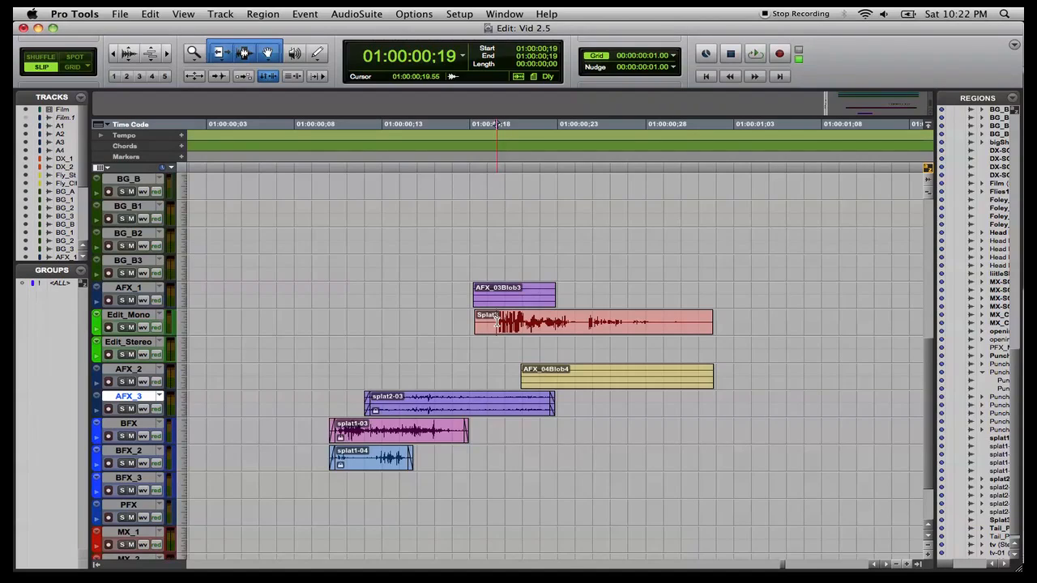
key("t")
key("t")
key("t")
key("t")
key("t")
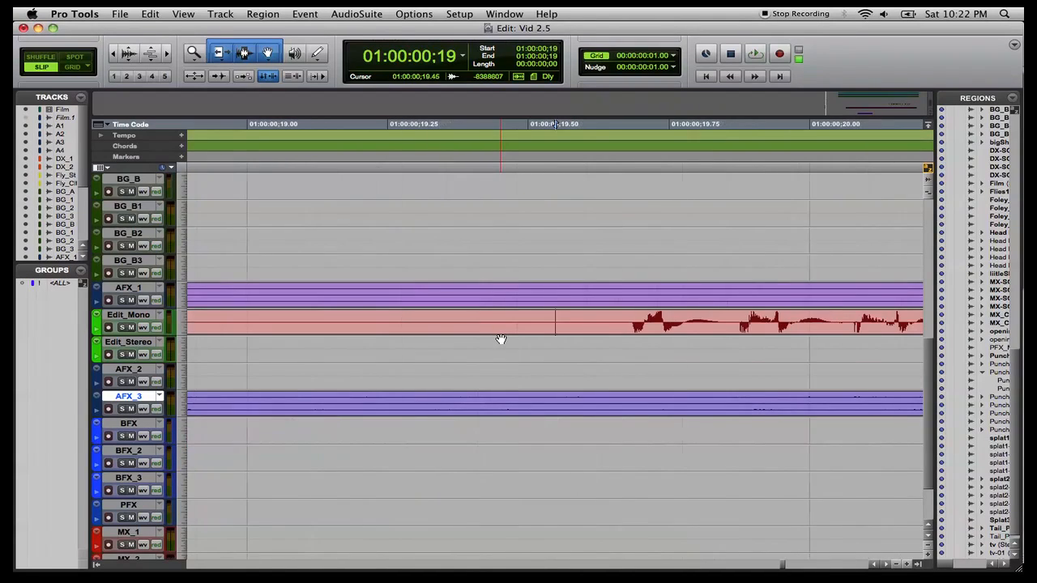
key("t")
key("t")
key("t")
key("t")
left_click(631, 323)
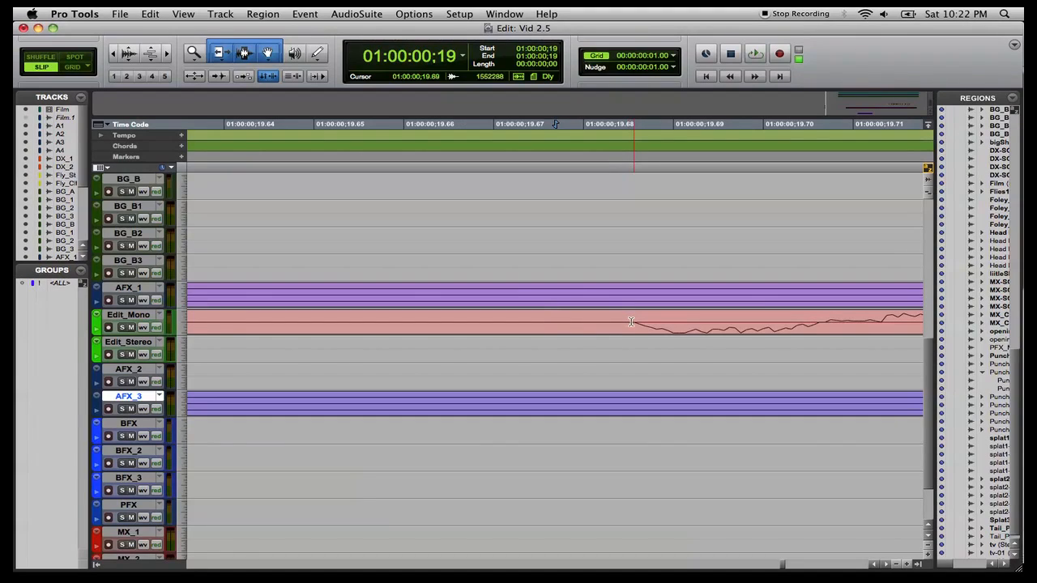
key("super+e")
left_click(611, 328)
key("Delete")
Separate Splat3 around its quiet middle stretch and delete that piece.
key("r")
key("r")
key("r")
key("r")
key("r")
key("r")
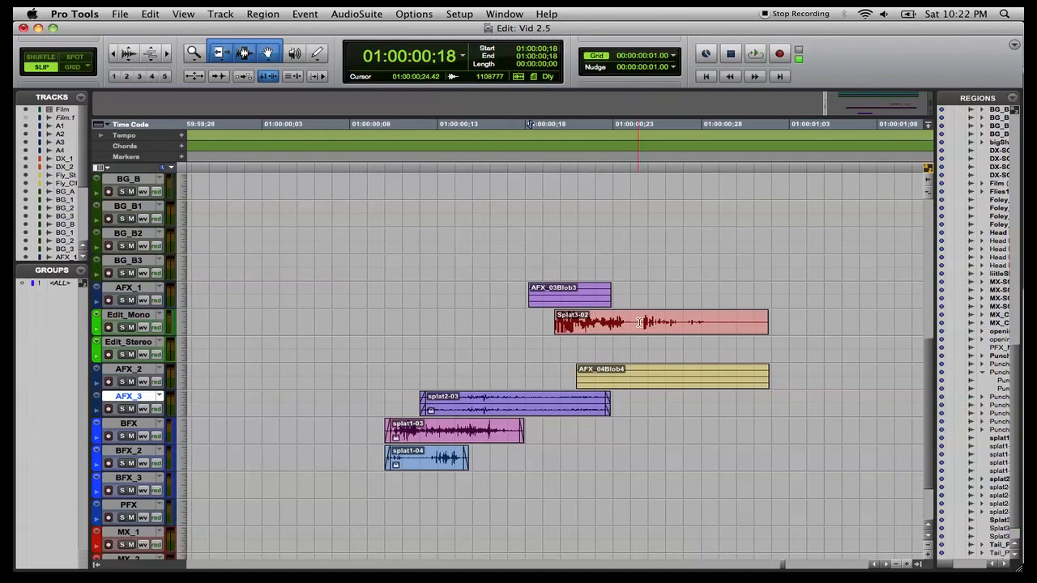
left_click(637, 322)
key("t")
key("t")
key("t")
key("t")
key("t")
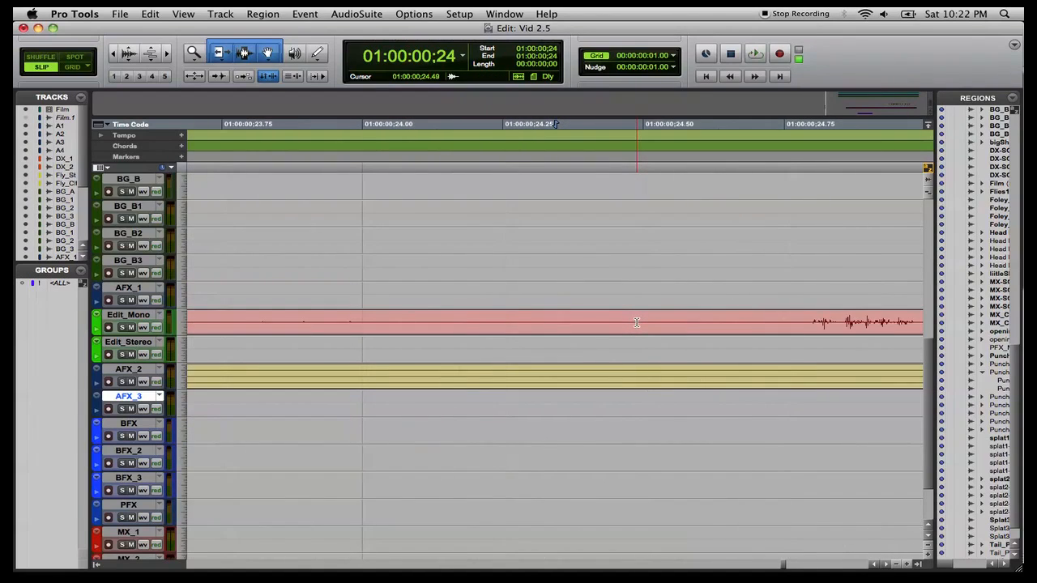
scroll(637, 323, "left", 10)
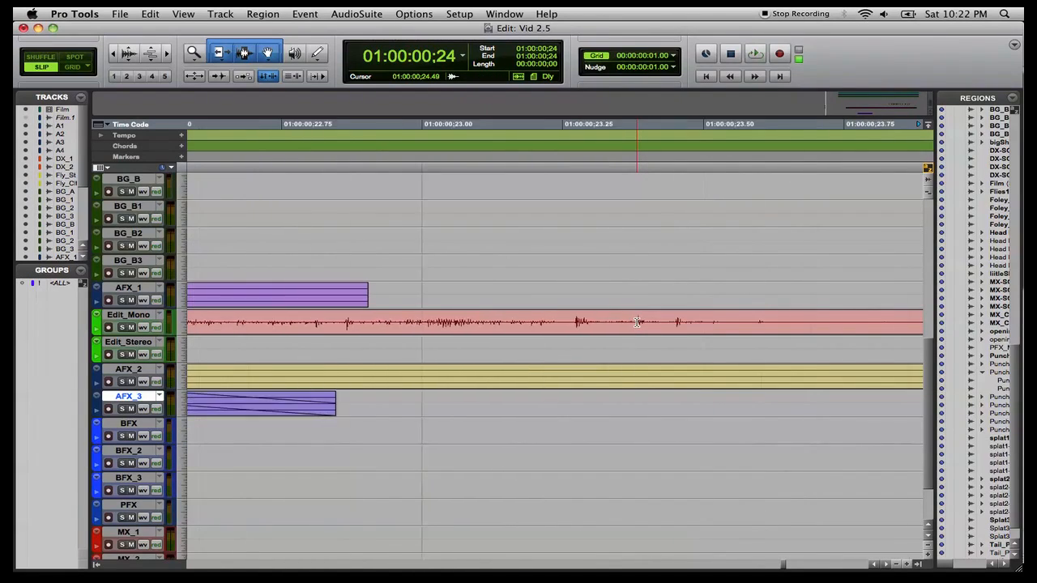
left_click(770, 322)
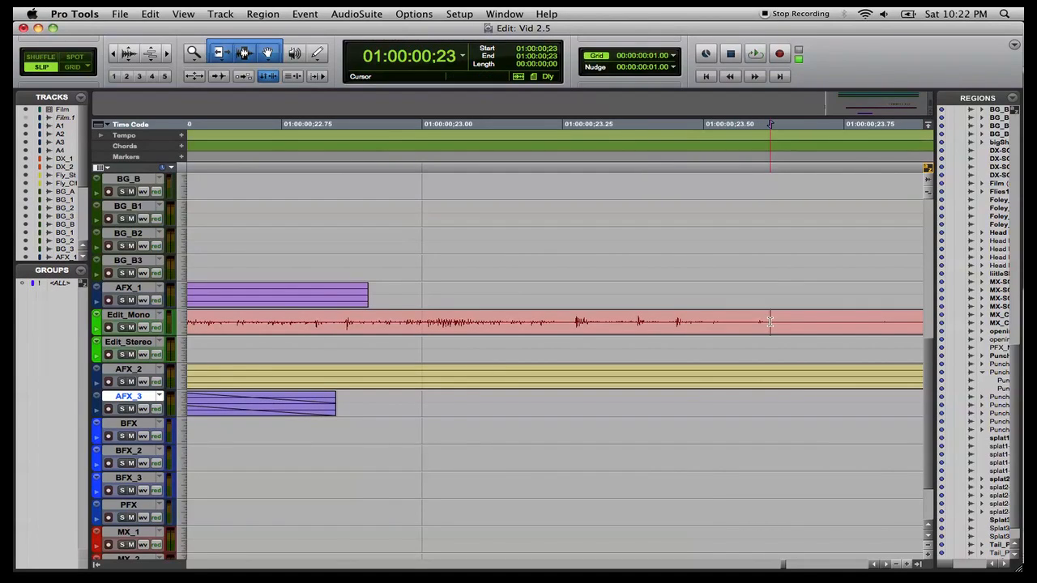
scroll(770, 322, "right", 15)
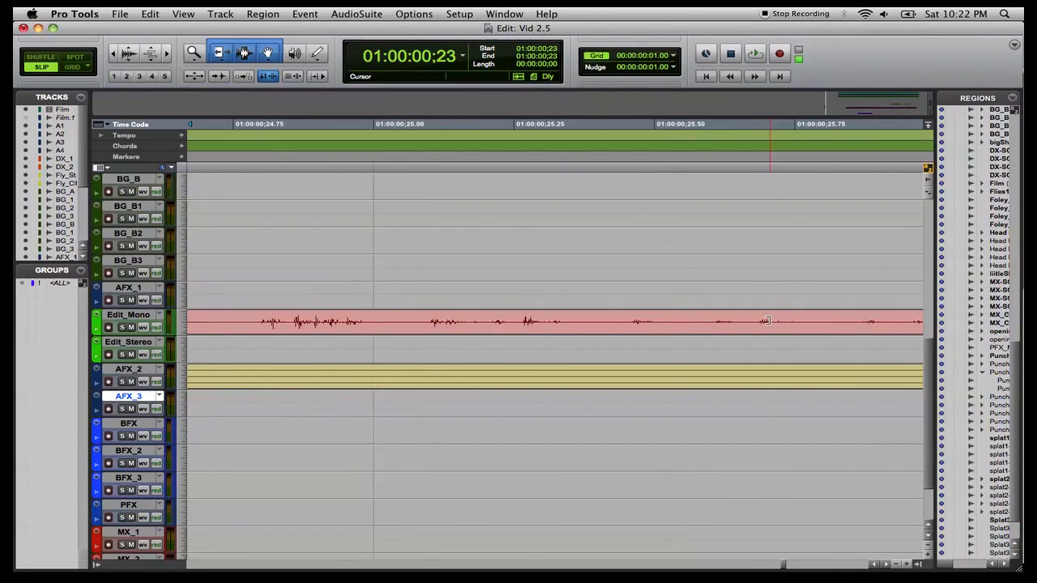
left_click(480, 322)
key("super+e")
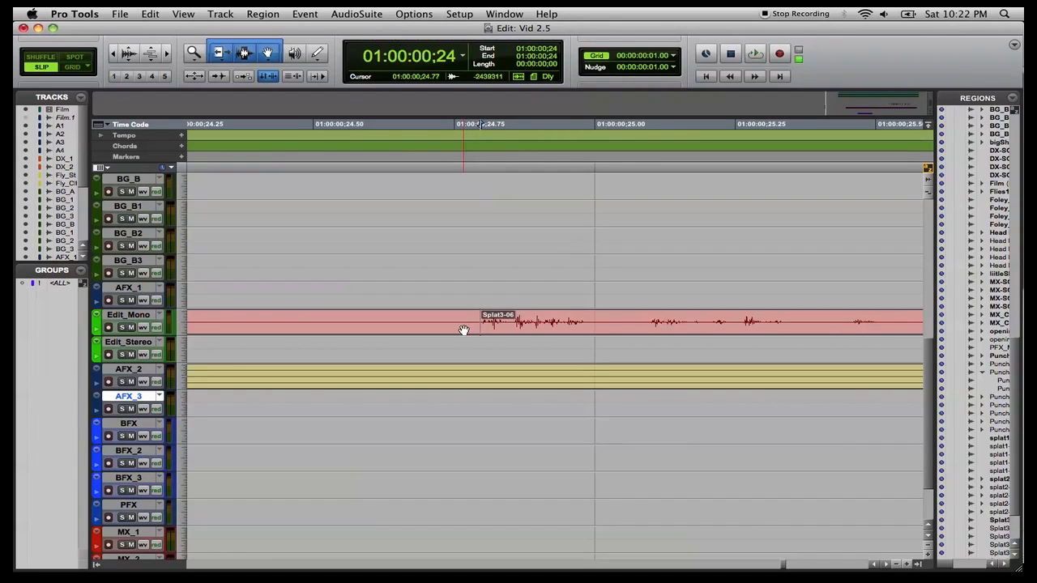
left_click(463, 330)
key("Delete")
Move Splat3-06 closer to the end of Splat3-03.
key("super+bracketleft")
key("super+bracketleft")
key("super+bracketleft")
key("super+bracketleft")
key("super+bracketleft")
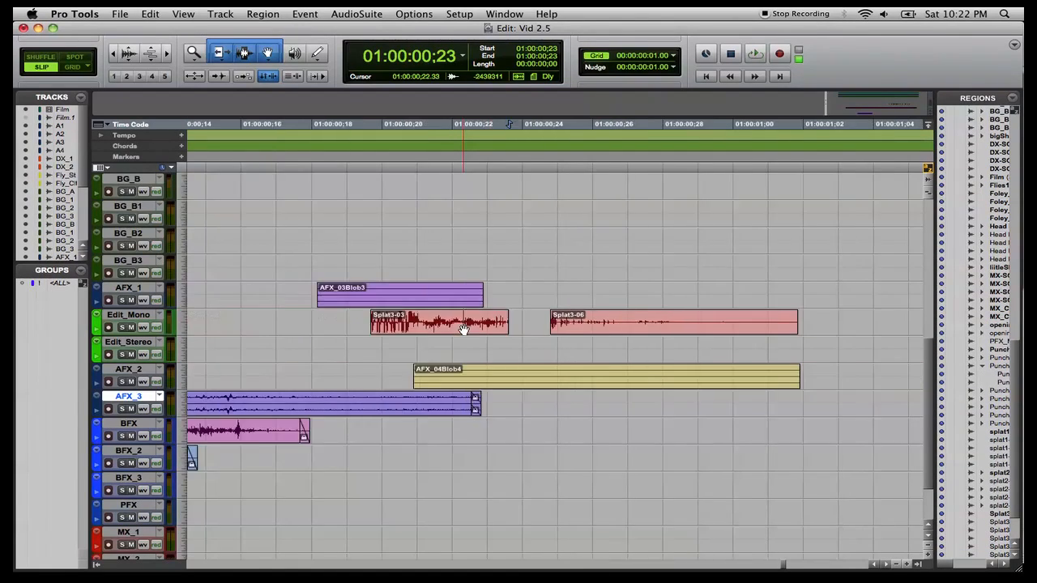
left_click_drag(671, 319, 617, 323)
Trim the end of Splat3-06 shorter.
key("super+bracketright")
key("super+bracketright")
key("super+bracketright")
key("super+bracketright")
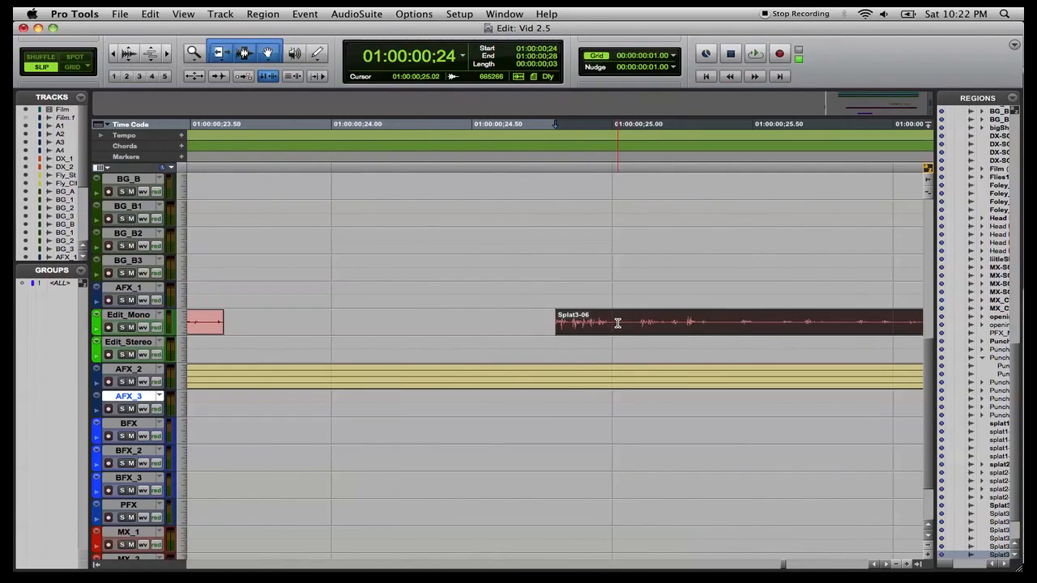
scroll(777, 300, "down", 1)
left_click_drag(794, 288, 714, 292)
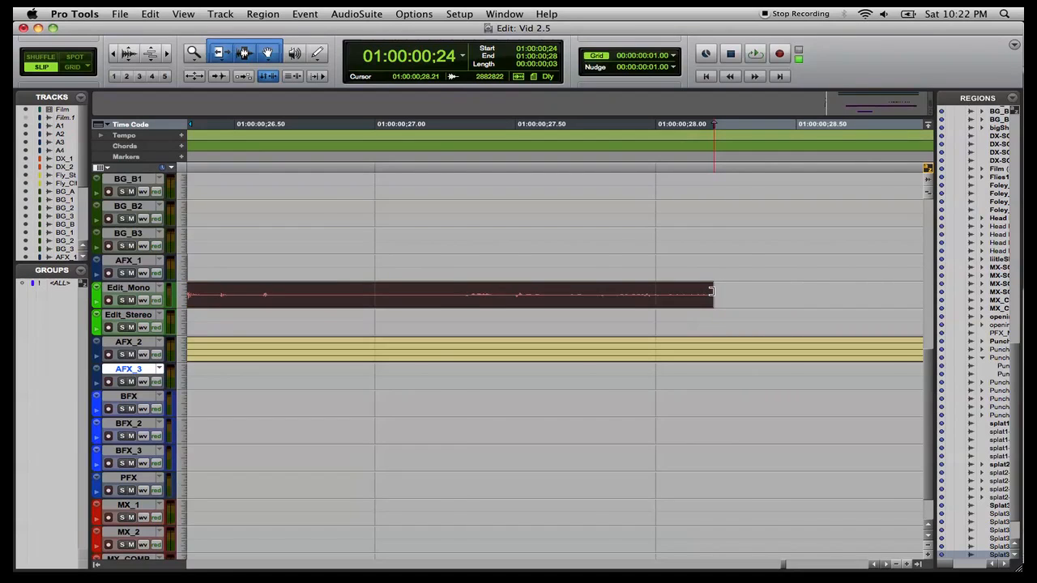
key("super+bracketleft")
key("super+bracketleft")
key("super+bracketleft")
key("super+bracketleft")
key("super+bracketleft")
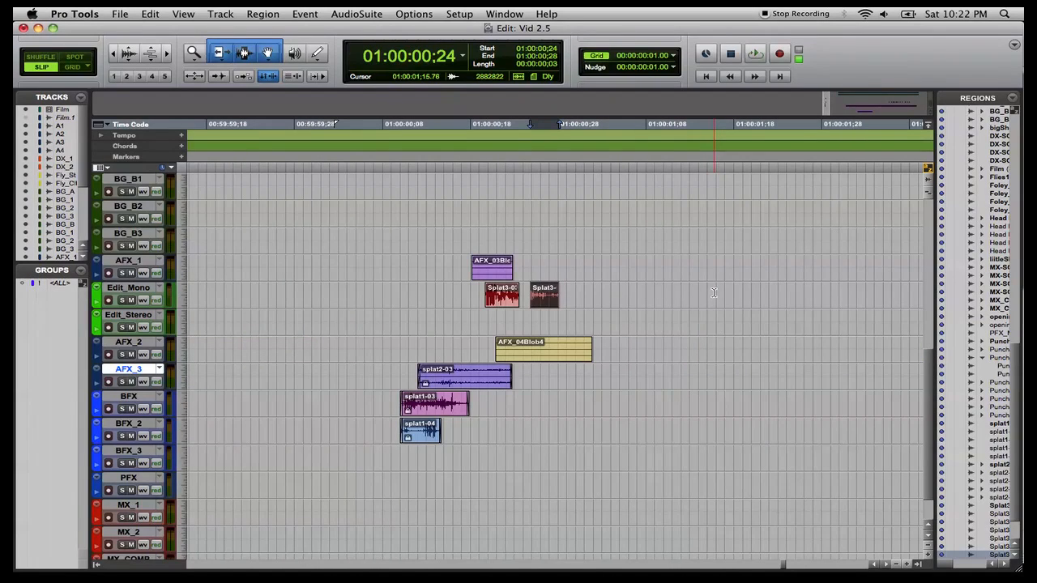
Align Splat3-03's start with AFX_03Blob3 and move it down onto the BFX_2 track.
left_click(482, 275)
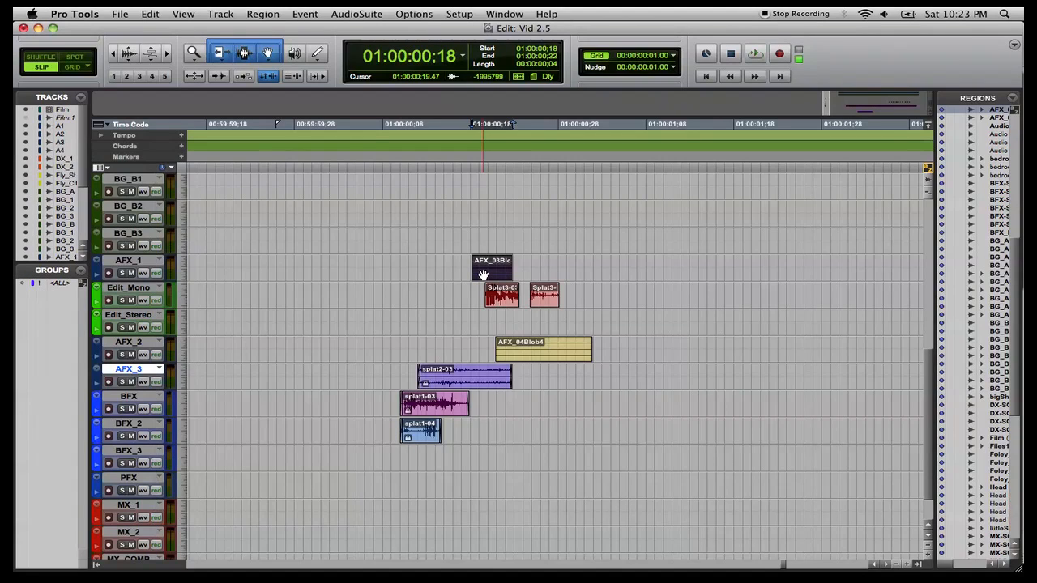
left_click(503, 302, "ctrl")
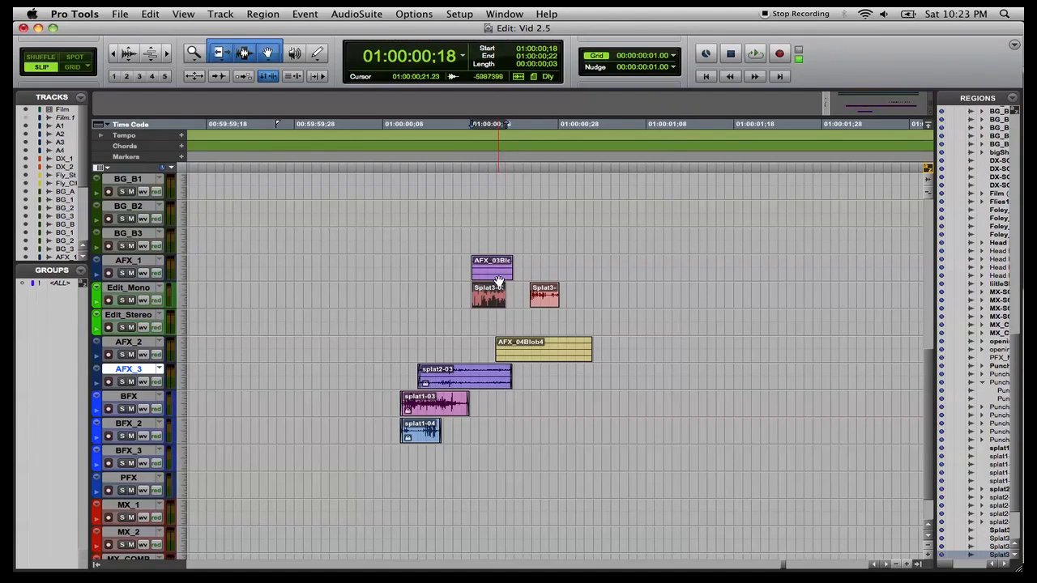
left_click_drag(489, 305, 488, 442)
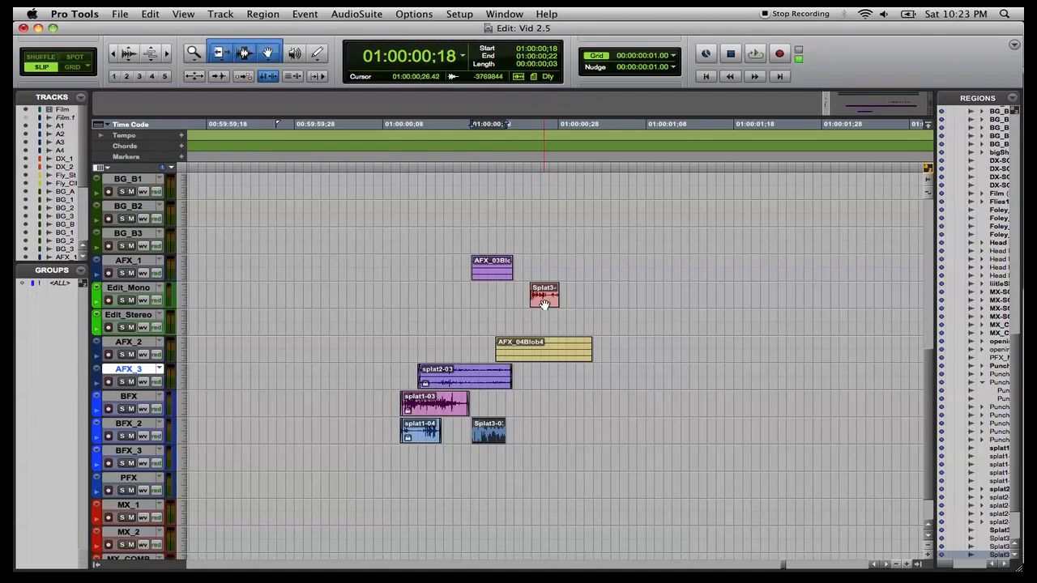
Align Splat3-06's start with AFX_03Blob3 and move it down onto the BFX_3 track.
left_click(487, 276)
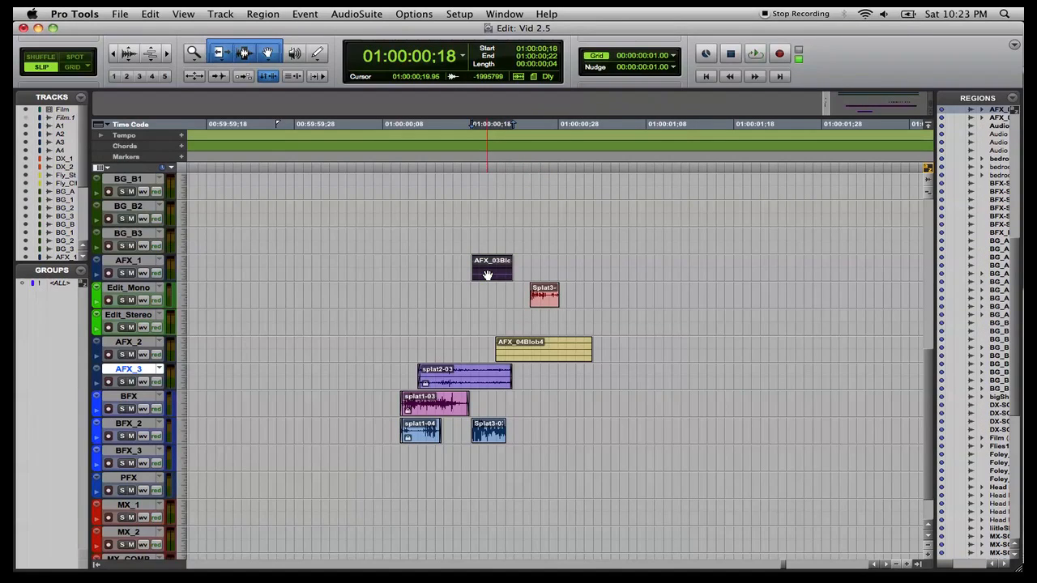
left_click(547, 304, "ctrl")
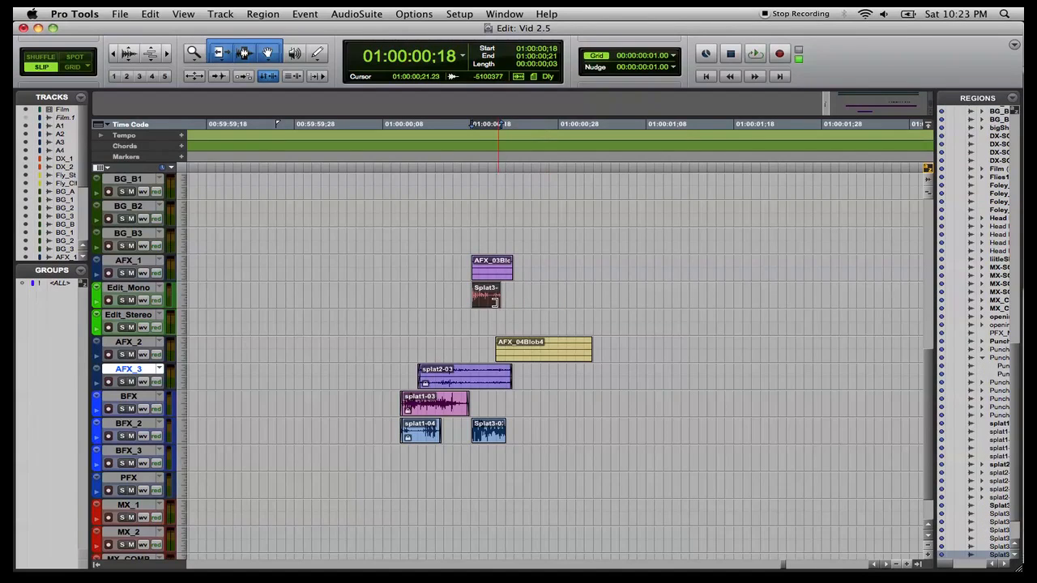
left_click_drag(483, 306, 483, 465)
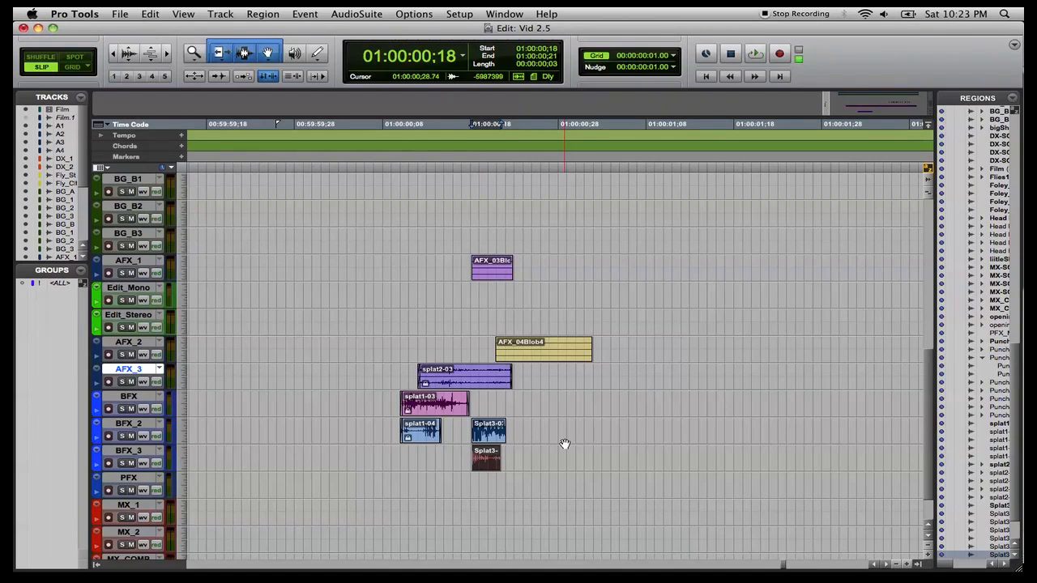
Delete the AFX_03Blob3 region and select the two Splat3 pieces on BFX_2 and BFX_3.
left_click(496, 274)
key("Delete")
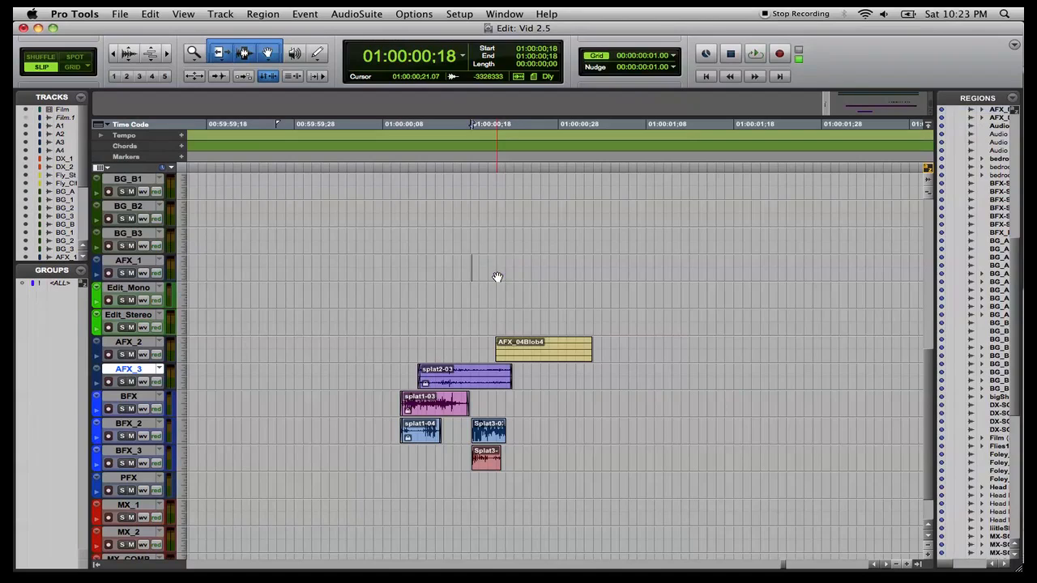
left_click(485, 438)
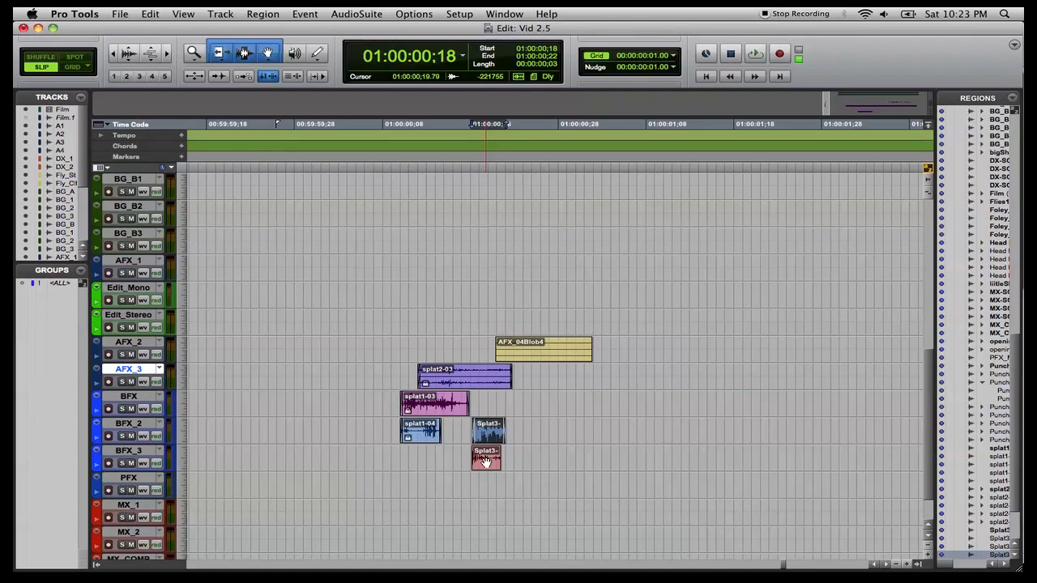
left_click(486, 462)
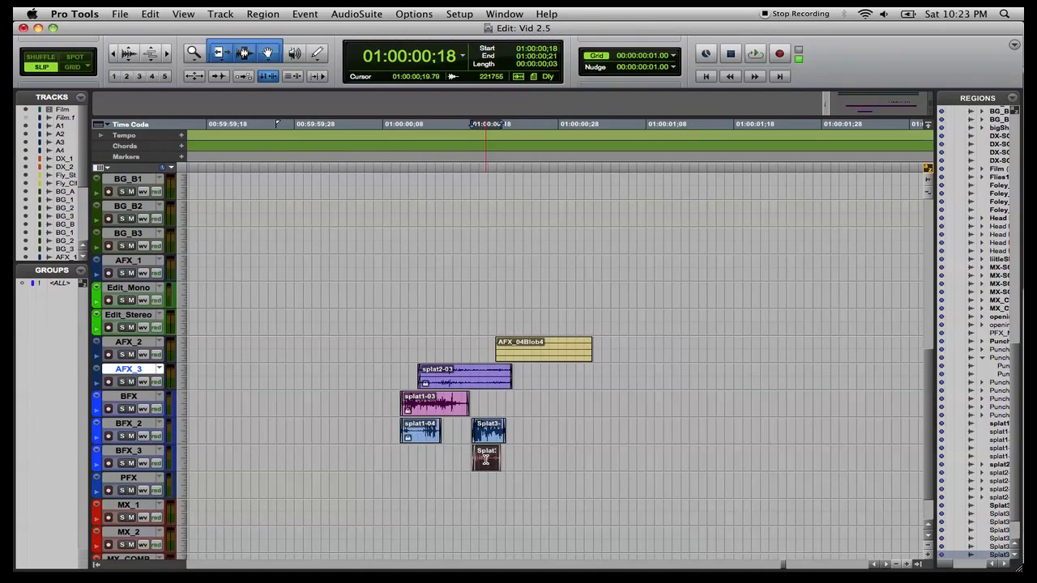
left_click(485, 442)
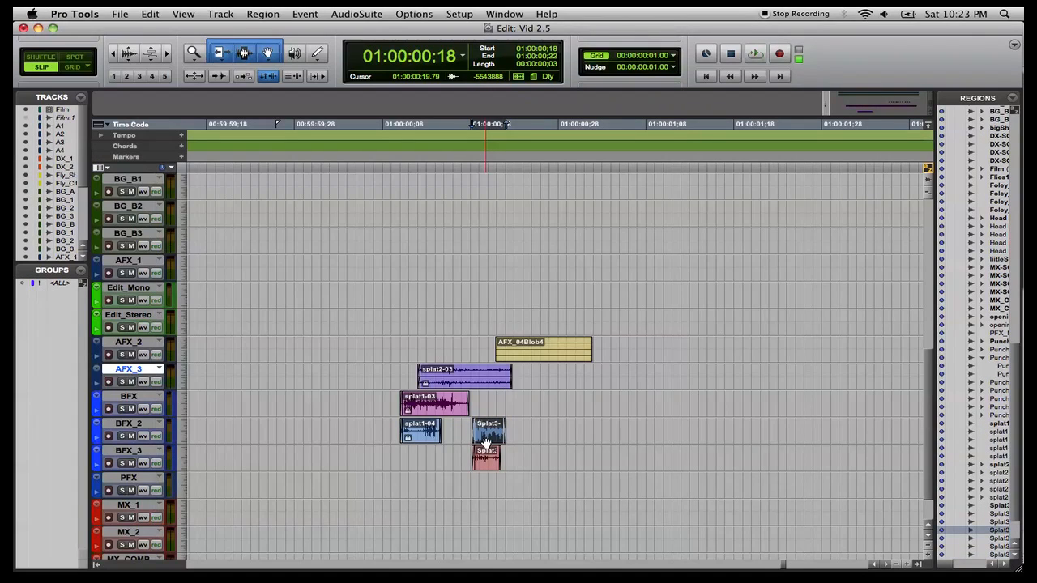
Lock the selected Splat3 piece on BFX_2, exporting its region definitions along the way.
key("shift+super+m")
key("Escape")
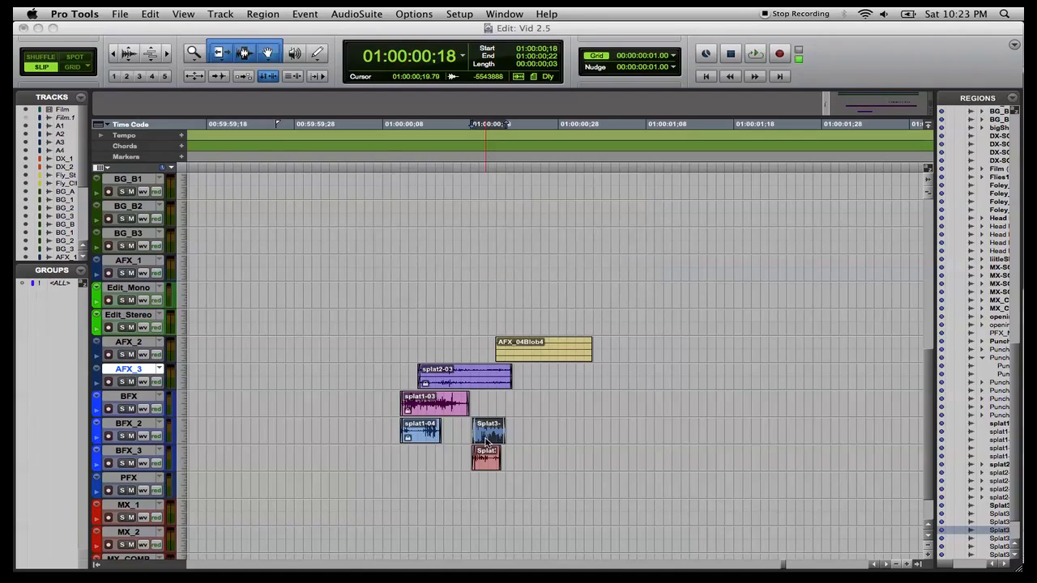
key("shift+super+y")
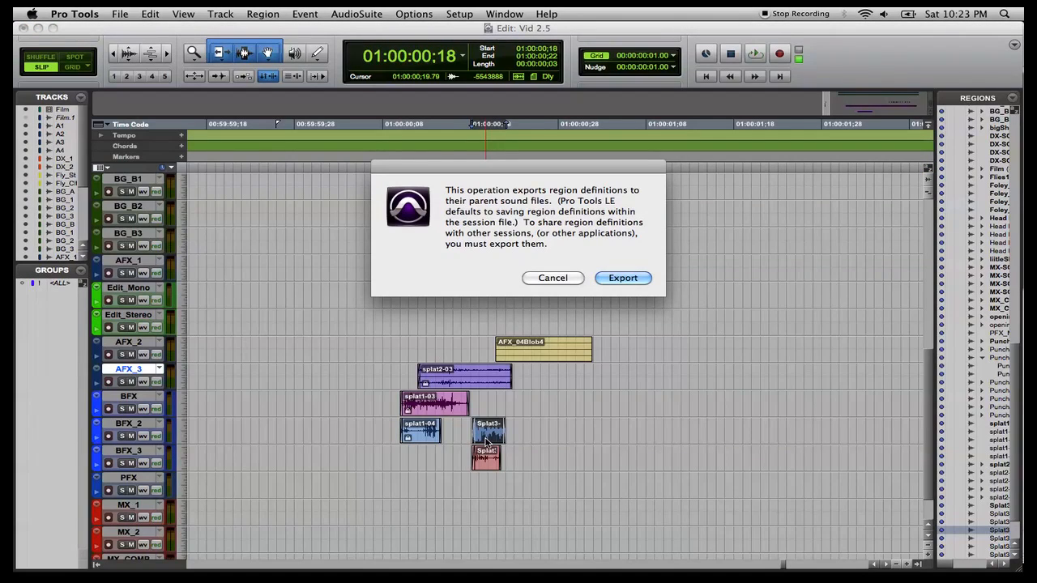
key("Return")
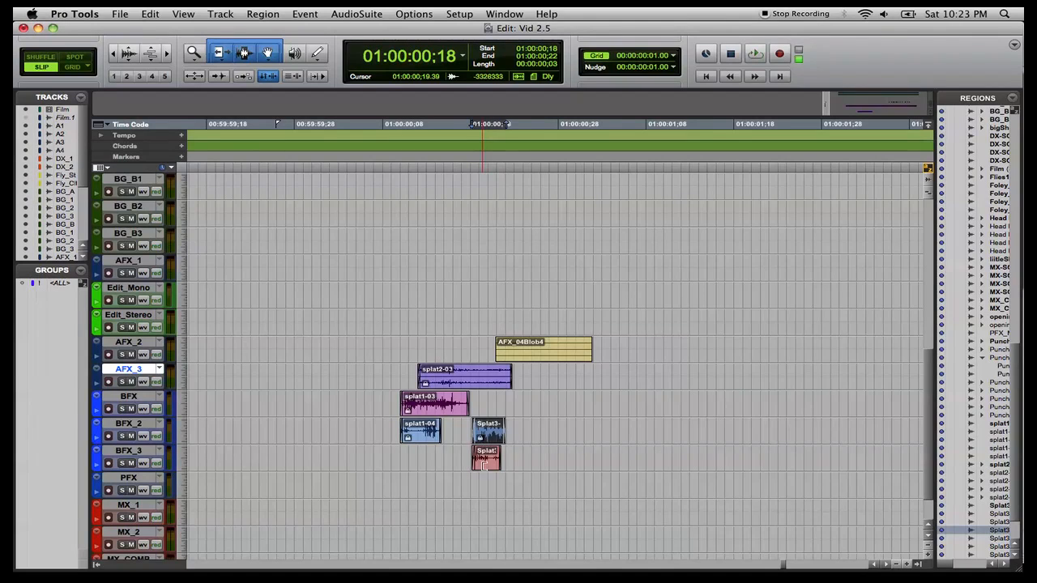
left_click_drag(485, 464, 483, 467)
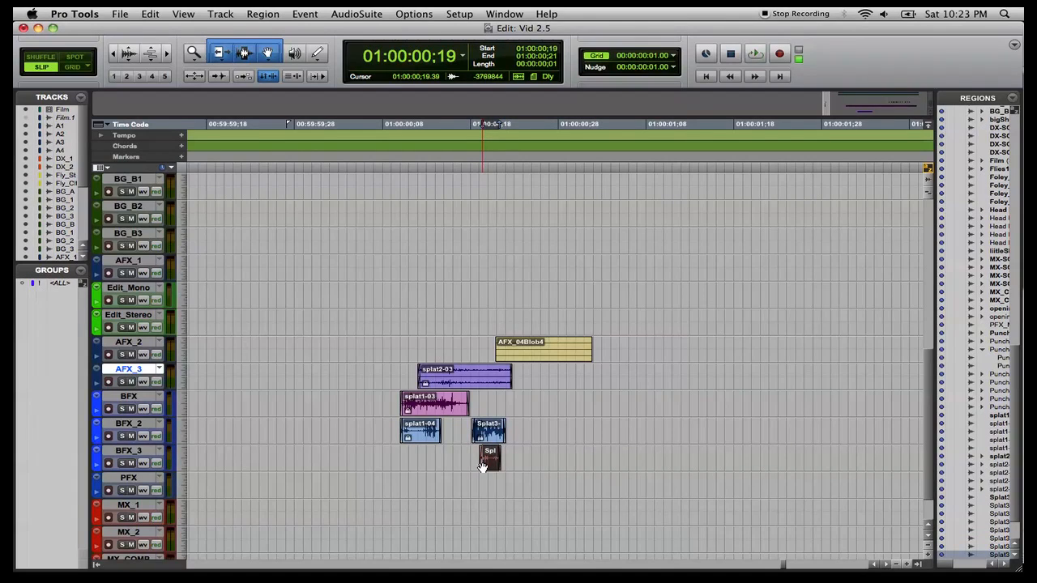
key("super+z")
Select the Splat3-06 piece on BFX_3 and lock it, dismissing the time stamp and export dialogs.
left_click(485, 463)
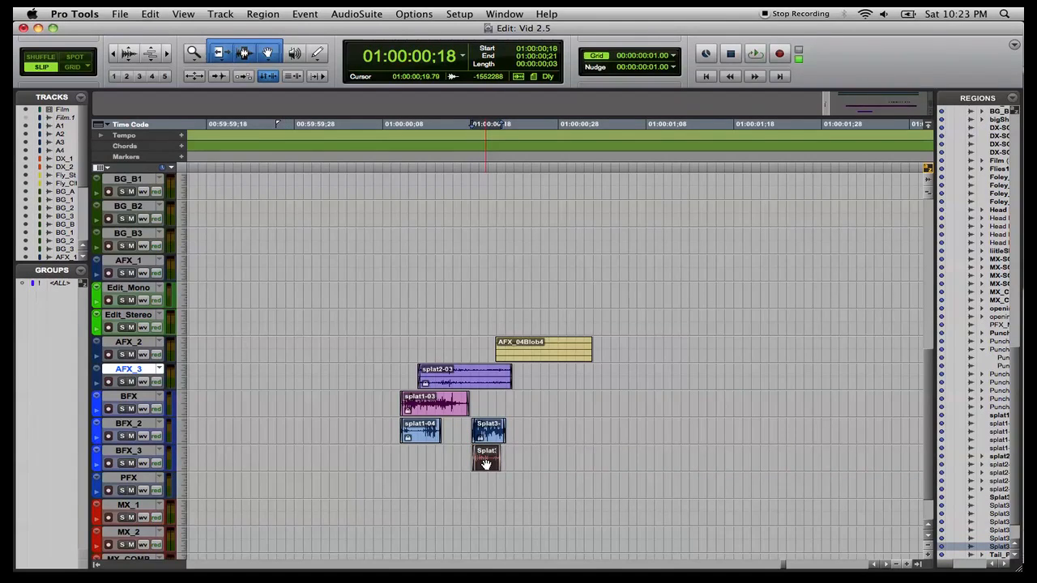
key("super+shift+m")
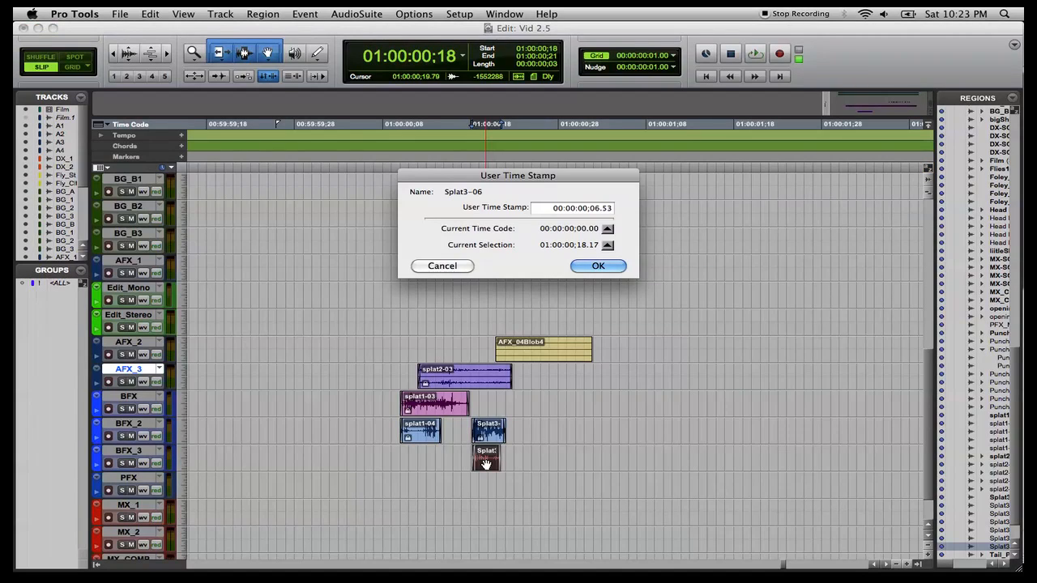
key("Escape")
key("super+shift+y")
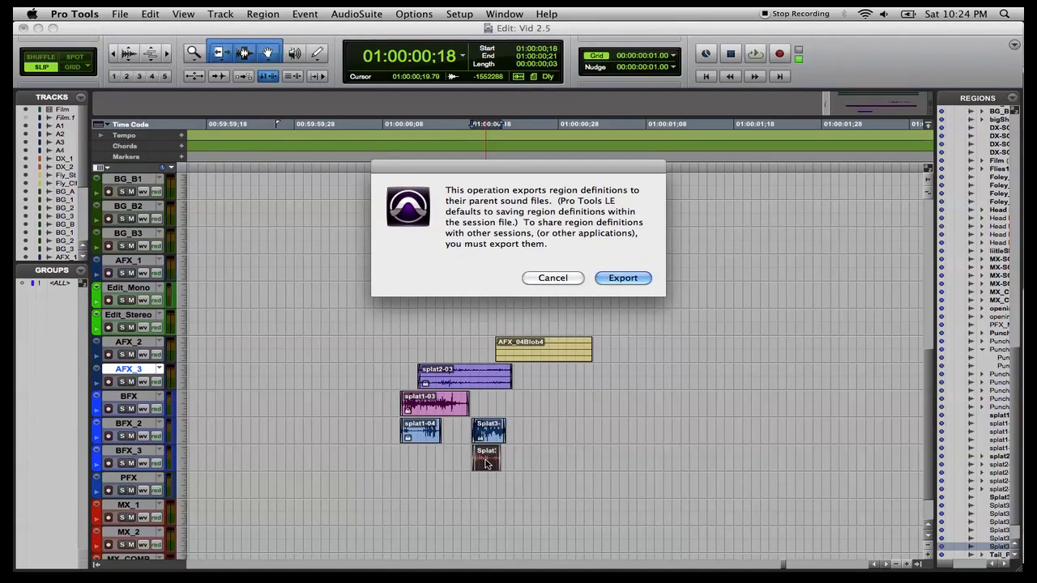
key("Escape")
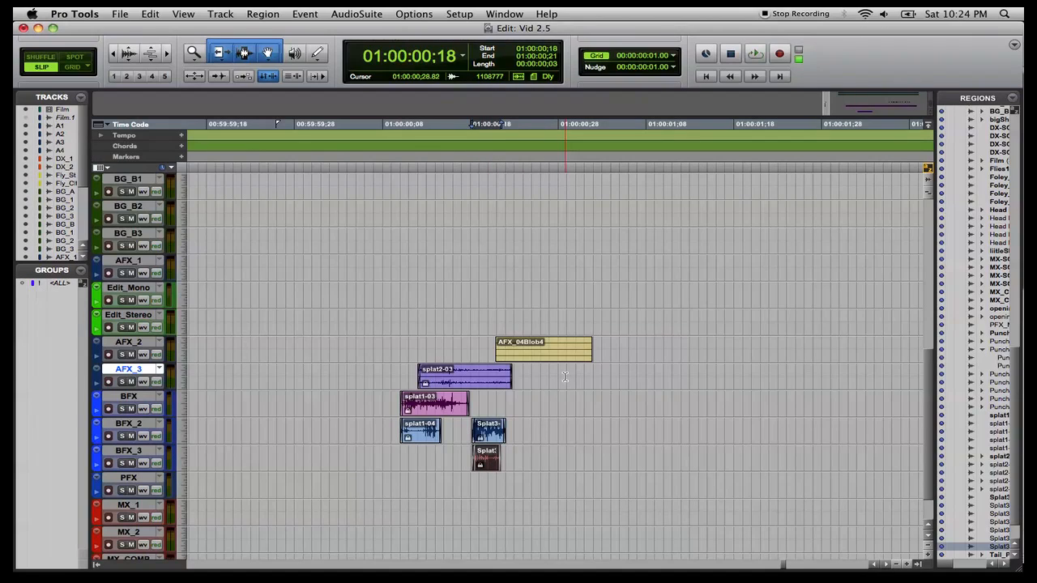
Place splat1 on Edit_Mono and splat2 on Edit_Stereo, both starting at AFX_04Blob4's start.
left_click(550, 357)
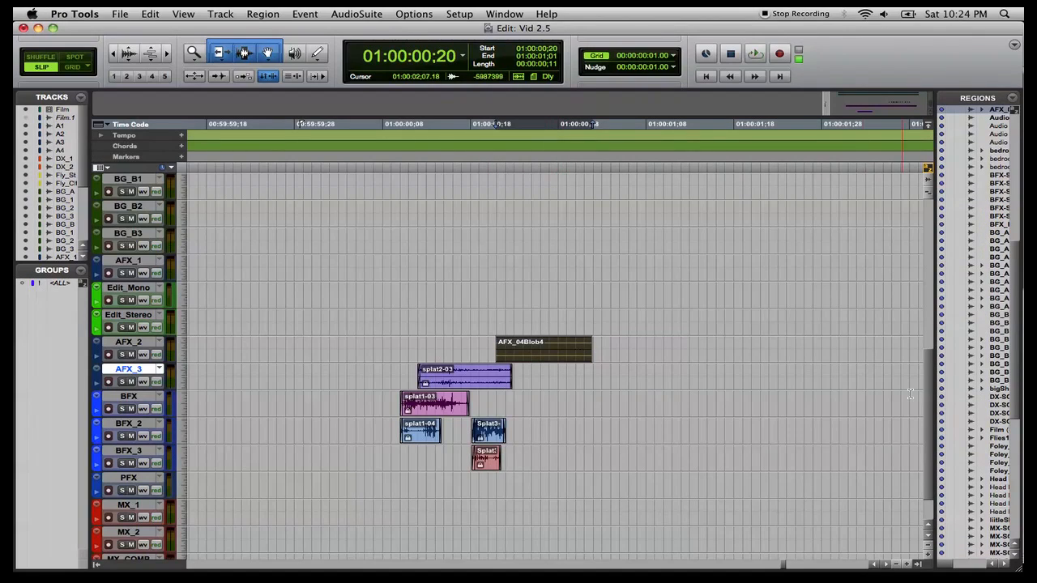
scroll(963, 409, "down", 1)
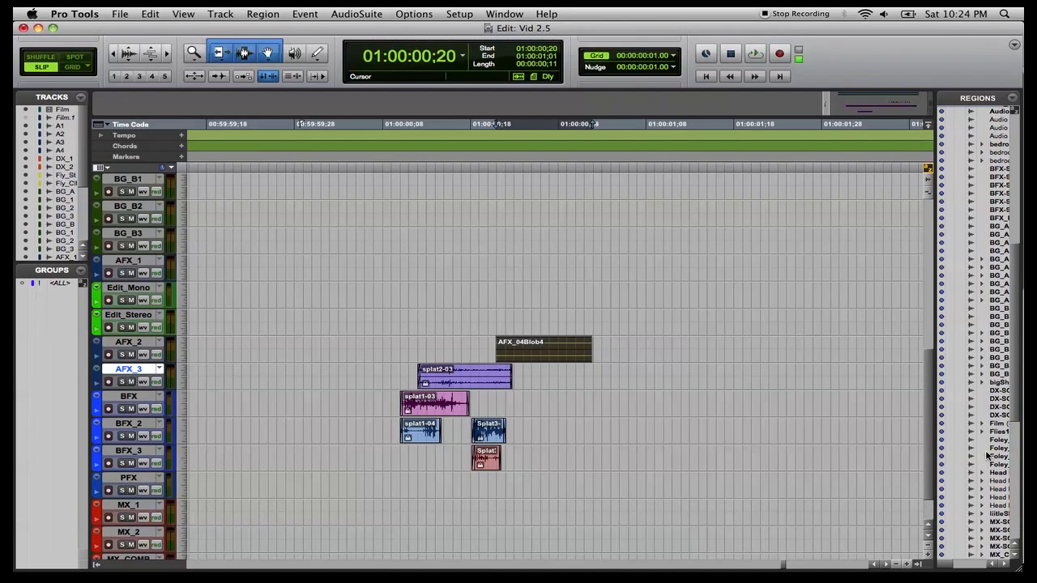
scroll(987, 478, "down", 10)
scroll(988, 478, "down", 1)
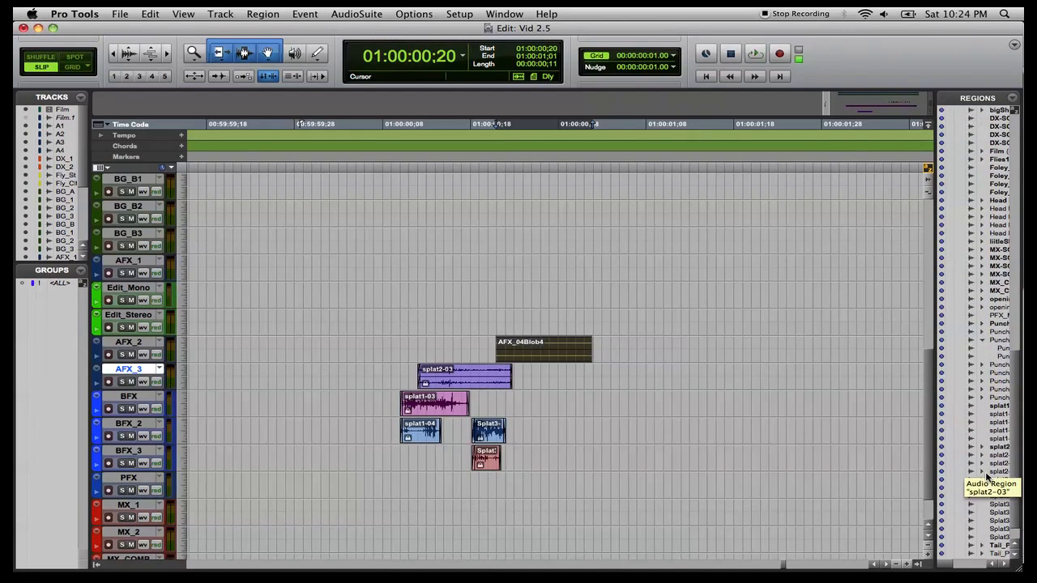
left_click(998, 408)
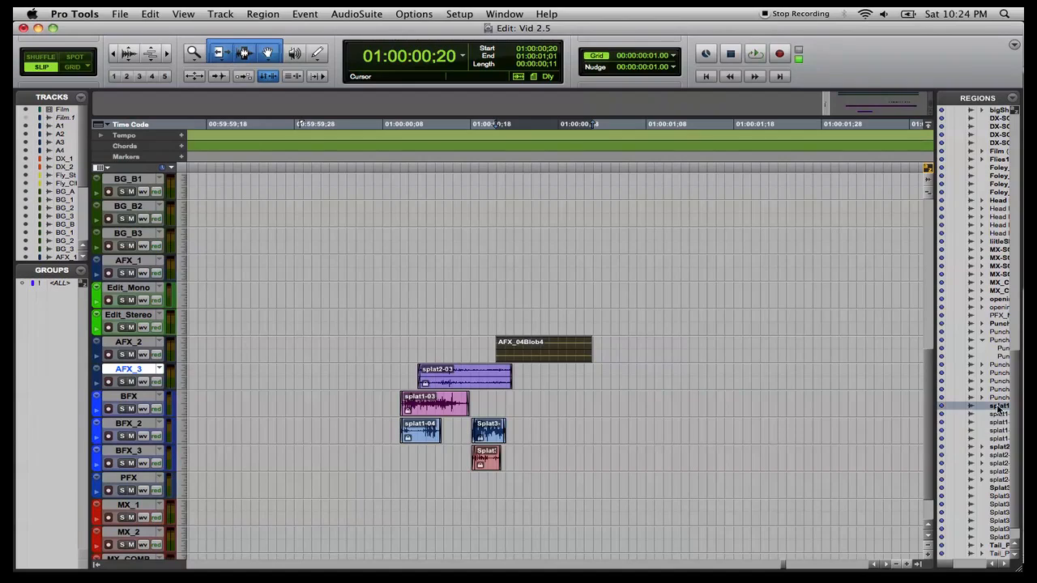
left_click_drag(565, 317, 493, 293)
left_click(1005, 447)
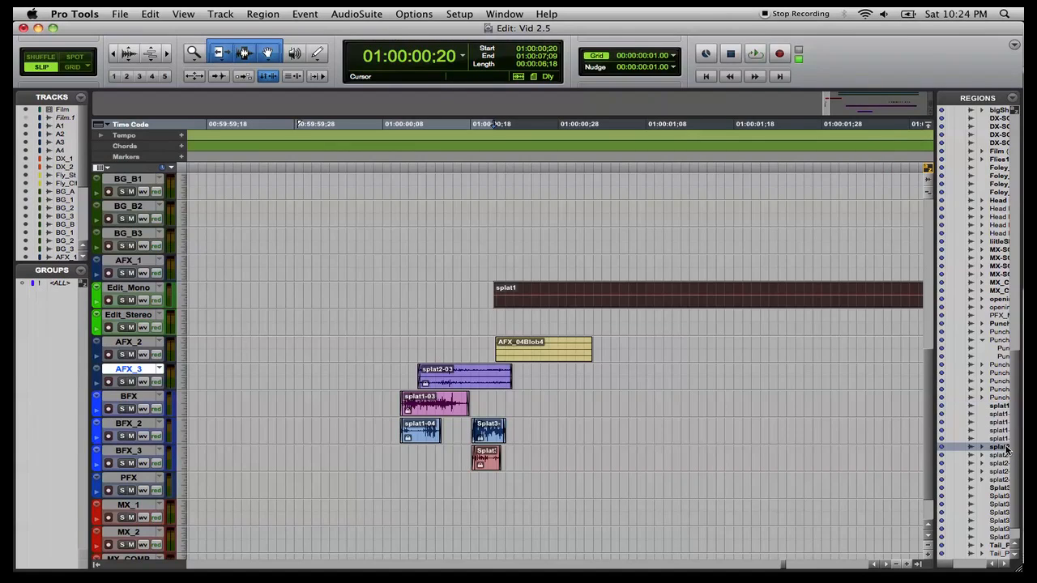
left_click_drag(994, 448, 491, 325)
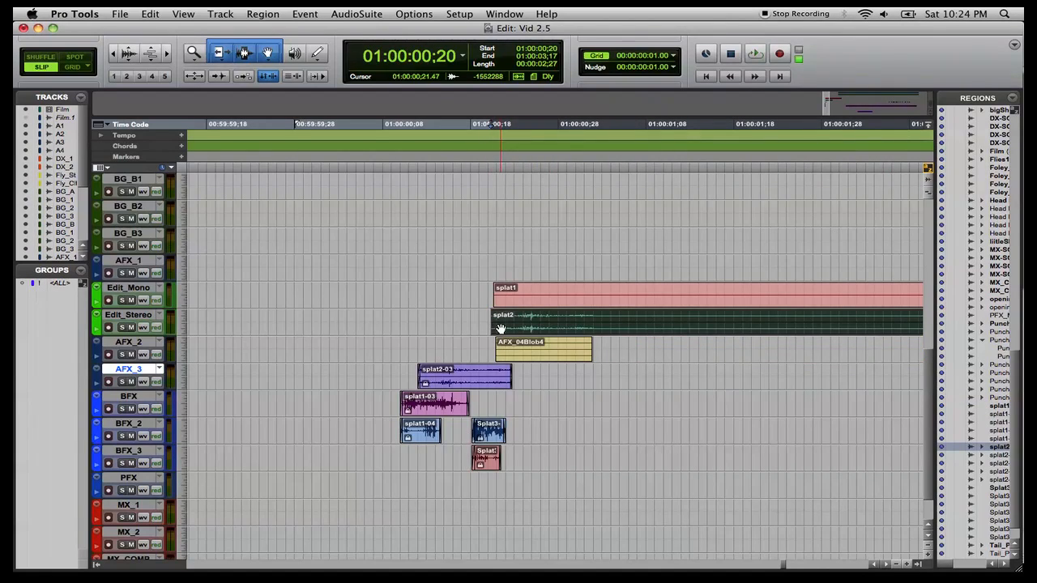
Split splat1 on Edit_Mono just before its first hit and delete the leading part.
scroll(680, 280, "right", 5)
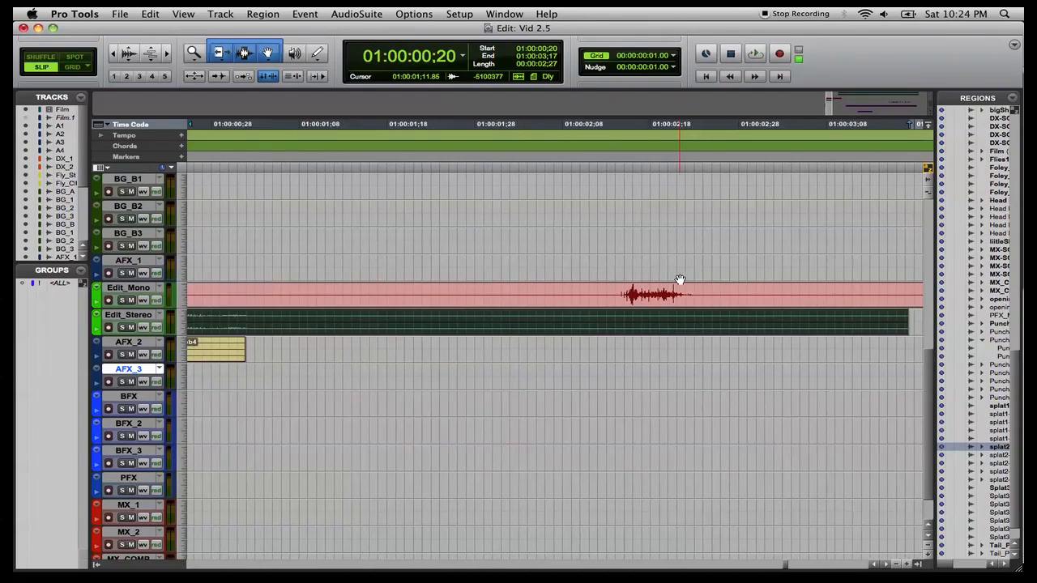
left_click(619, 294)
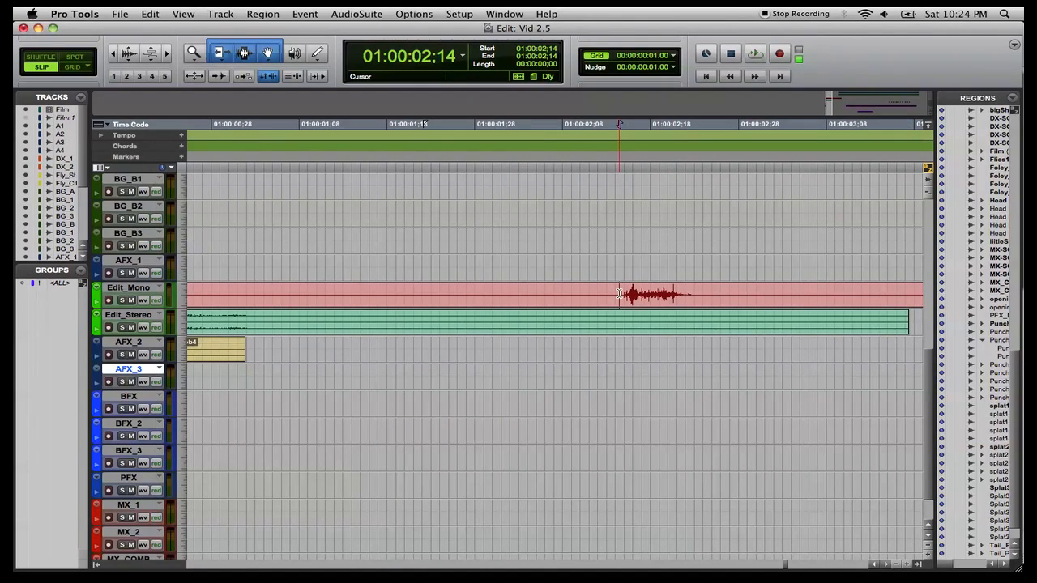
key("b")
left_click(611, 303)
key("BackSpace")
Split splat1 after the first hit and before the next hit, and delete the silent section between them.
scroll(610, 302, "right", 5)
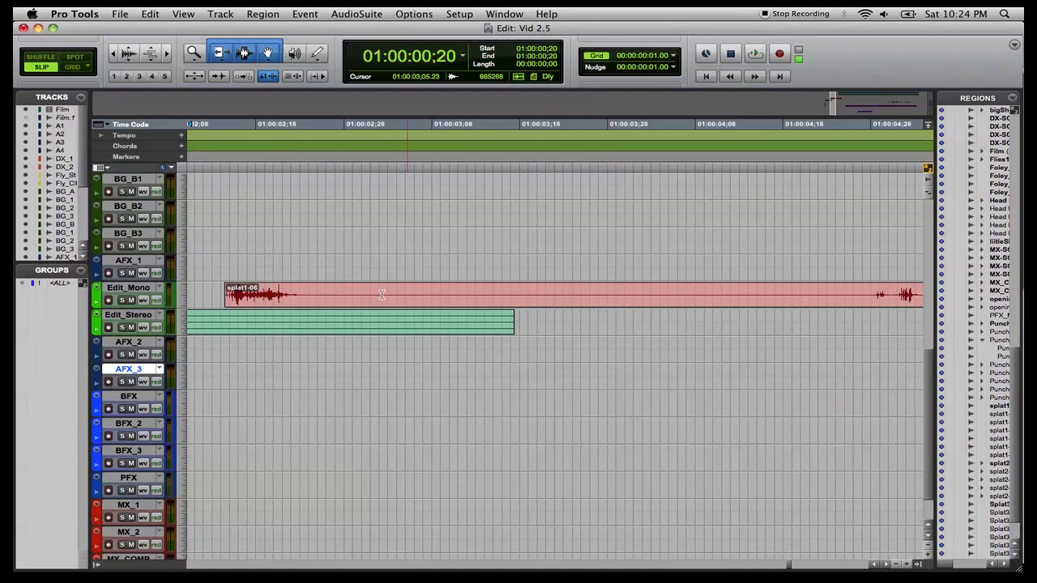
left_click(302, 294)
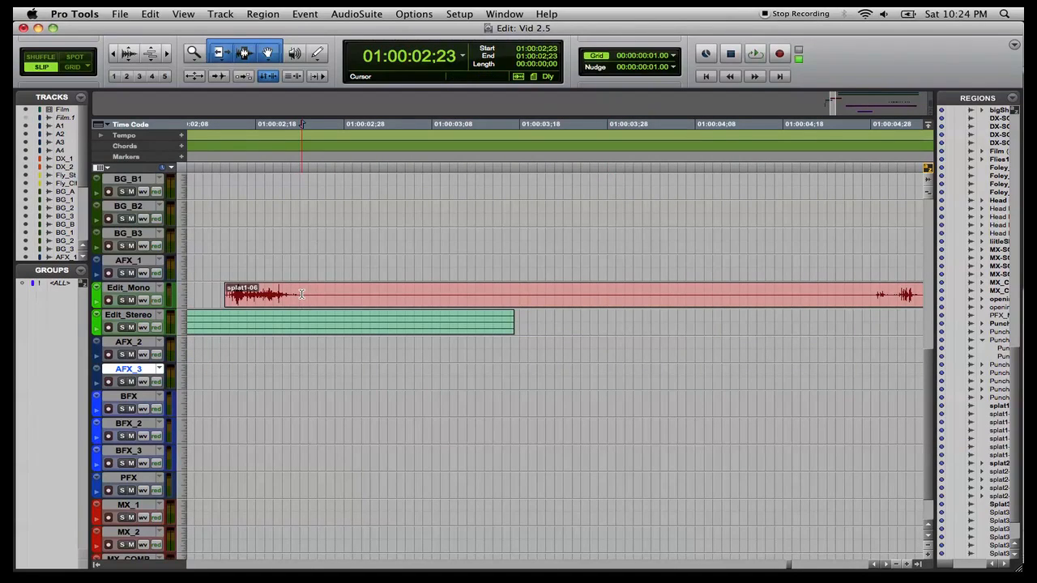
key("b")
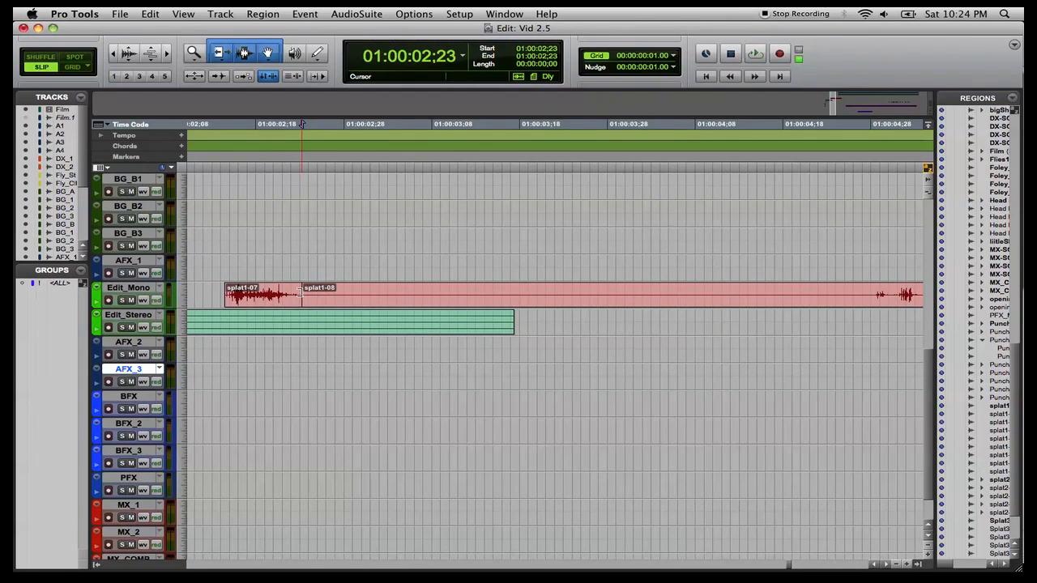
left_click(876, 294)
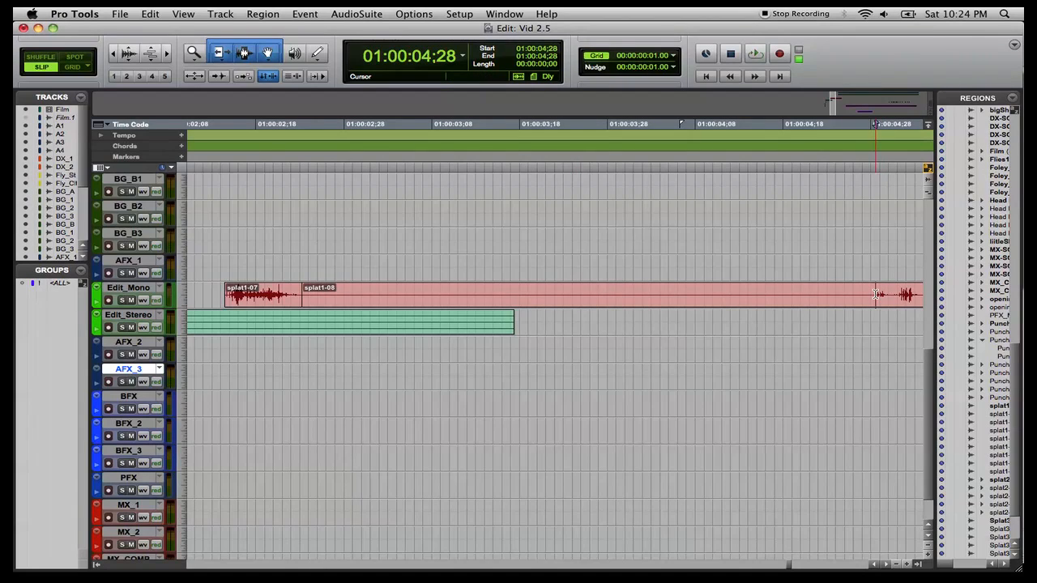
key("b")
left_click(820, 305)
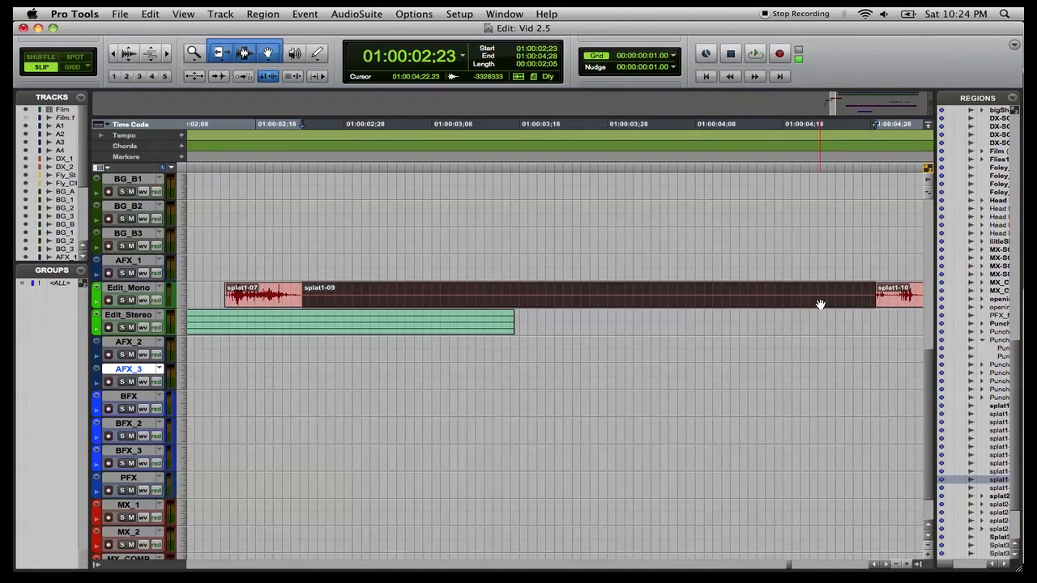
key("Delete")
Split and delete more unwanted splat1 audio, then move the splat1-07 hit left next to splat1-11.
scroll(819, 303, "right", 5)
left_click(607, 294)
key("b")
left_click(641, 301)
key("Delete")
left_click_drag(560, 296, 621, 288)
scroll(620, 287, "right", 5)
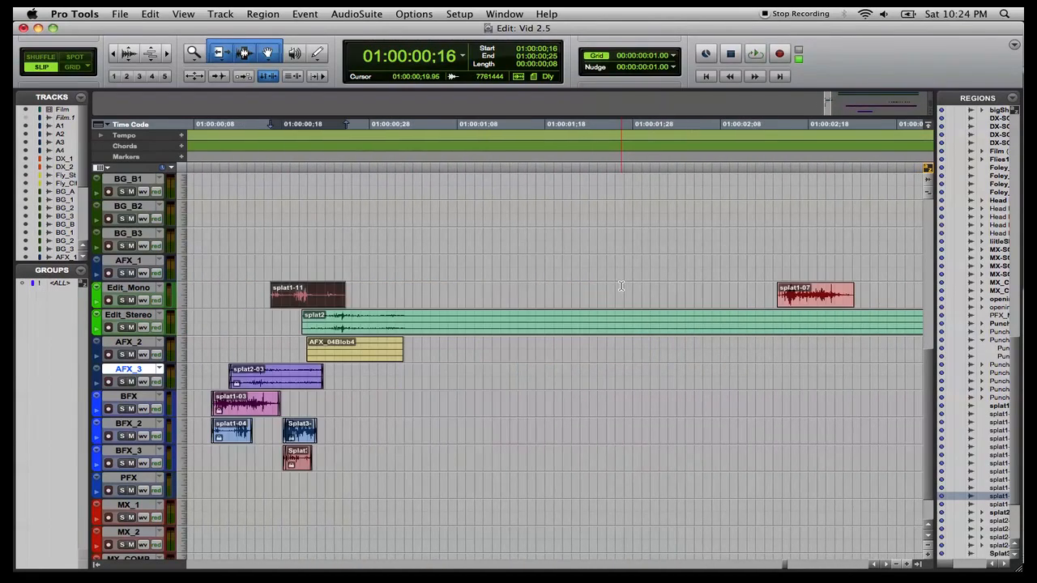
left_click_drag(816, 290, 423, 301)
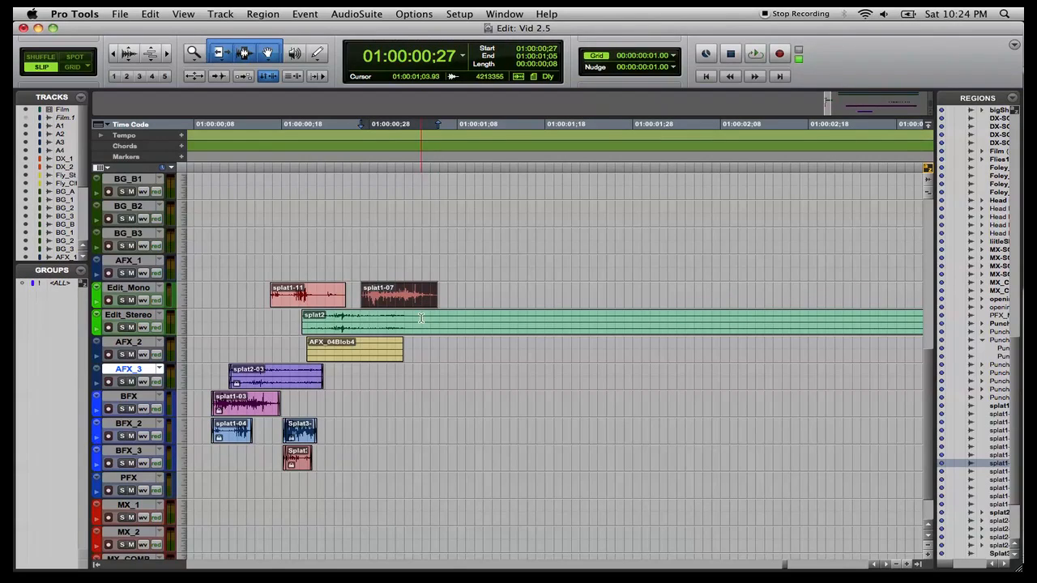
Split splat2 on Edit_Stereo about one second in and delete its tail.
left_click(421, 318)
key("super+e")
left_click(465, 331)
key("Delete")
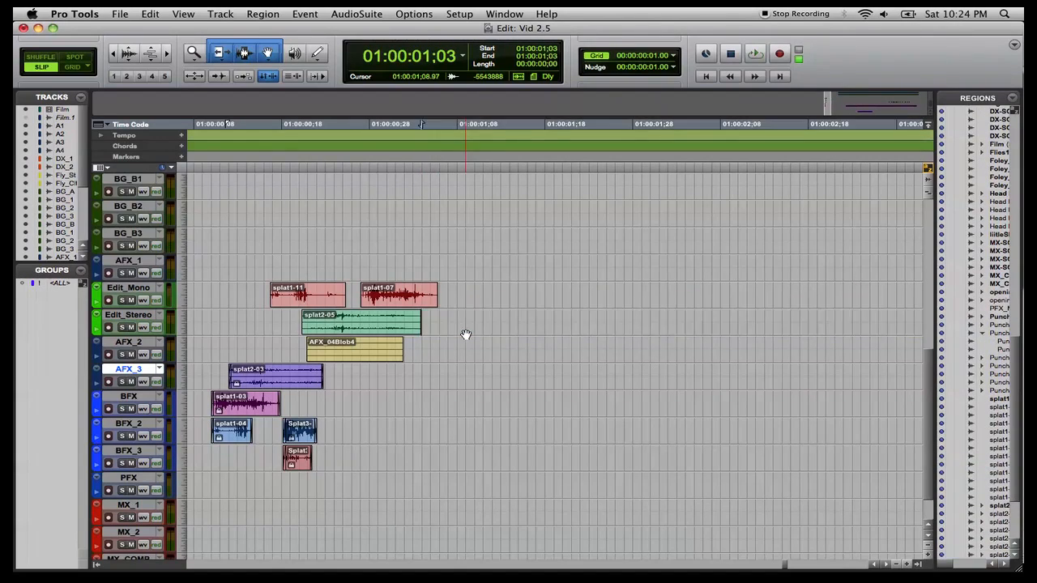
Zoom in and trim the ends of splat2-05 and splat1-11 shorter.
key("t")
key("t")
key("t")
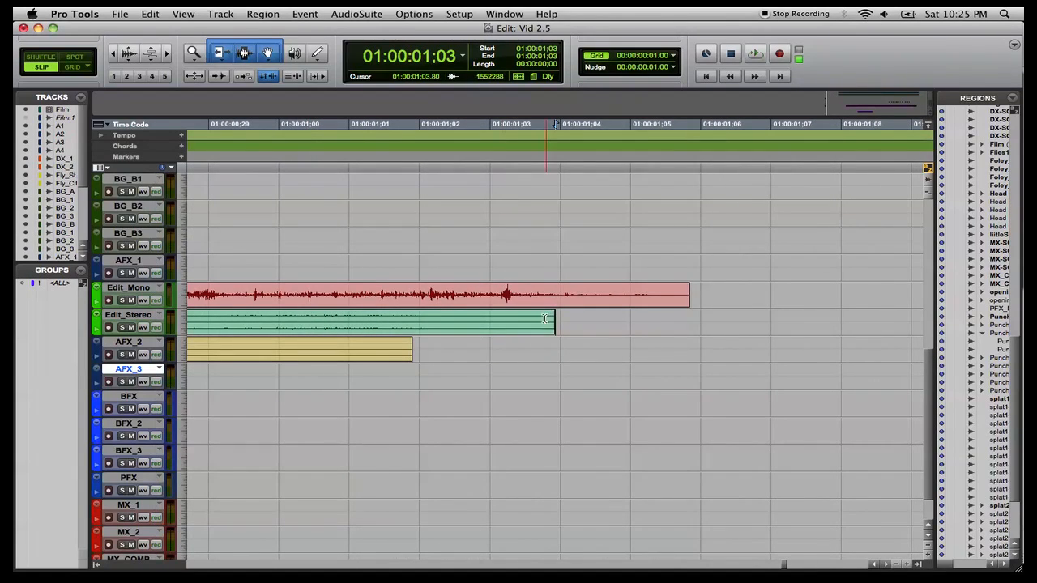
left_click_drag(547, 320, 440, 319)
left_click_drag(679, 297, 667, 297)
scroll(667, 297, "left", 10)
scroll(666, 295, "right", 5)
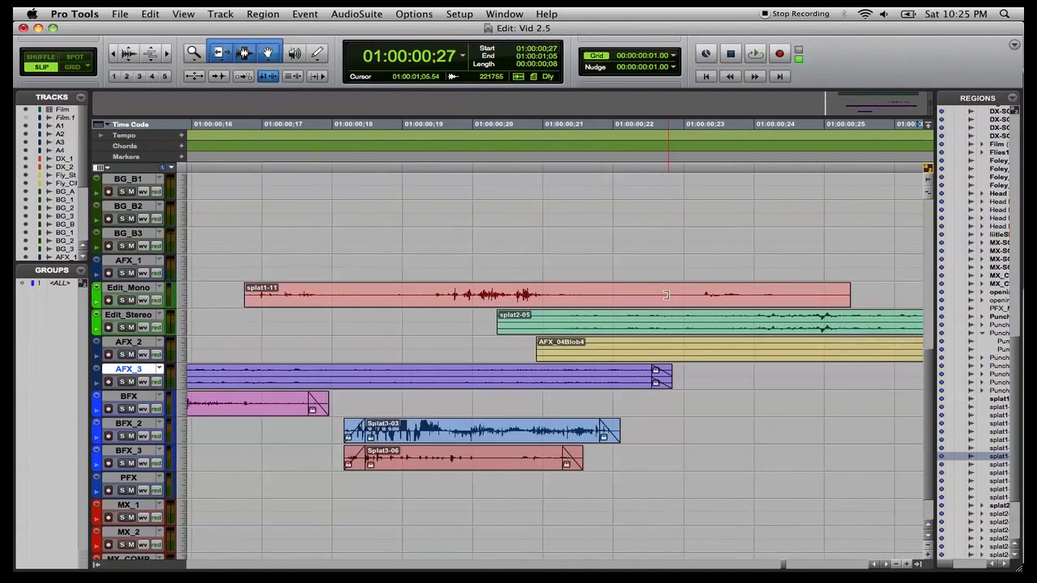
Slide splat2-05 later and trim the end of splat1-11 shorter.
left_click_drag(500, 321, 567, 321)
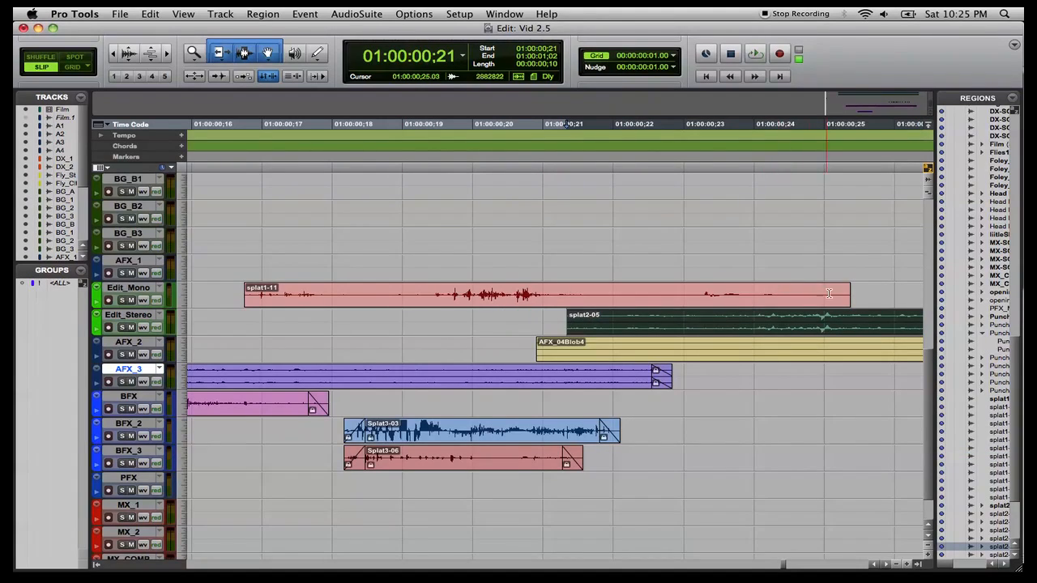
left_click_drag(849, 295, 781, 294)
key("super+bracketleft")
key("super+bracketleft")
key("super+bracketleft")
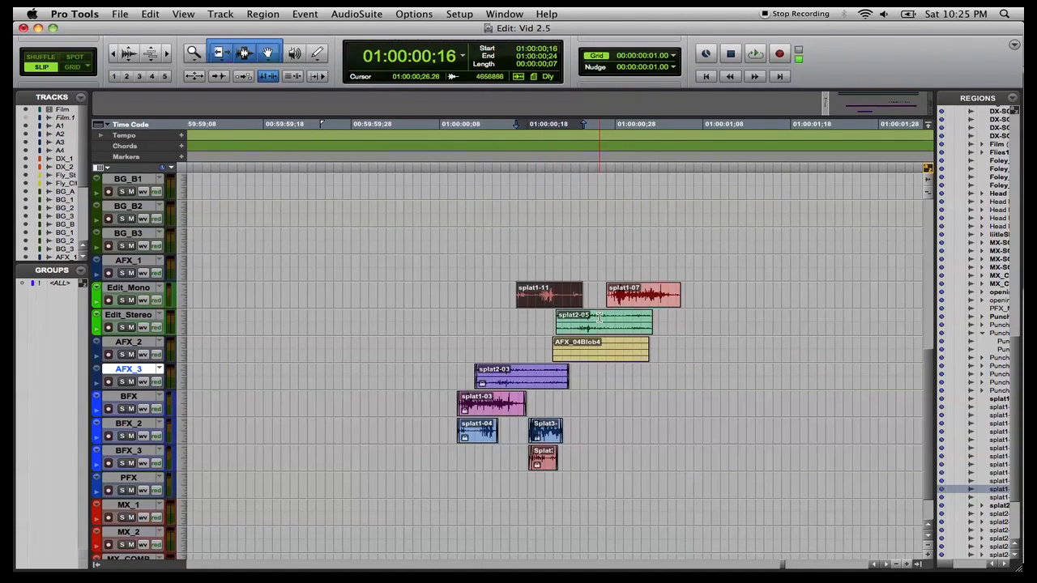
Align splat2-05's start with AFX_04Blob4 and move it up onto the AFX_1 track.
left_click(594, 357)
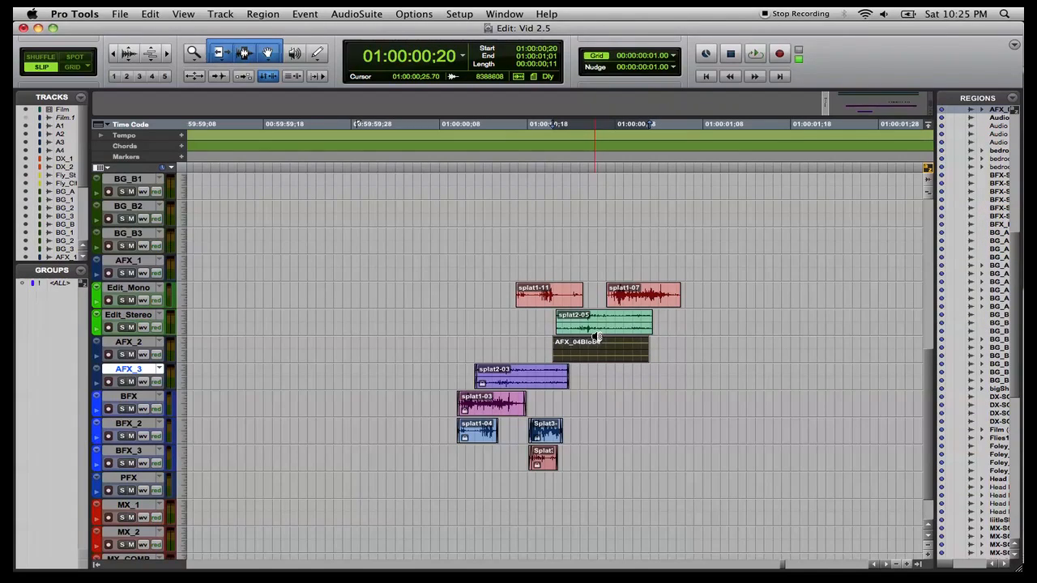
left_click_drag(600, 331, 597, 332)
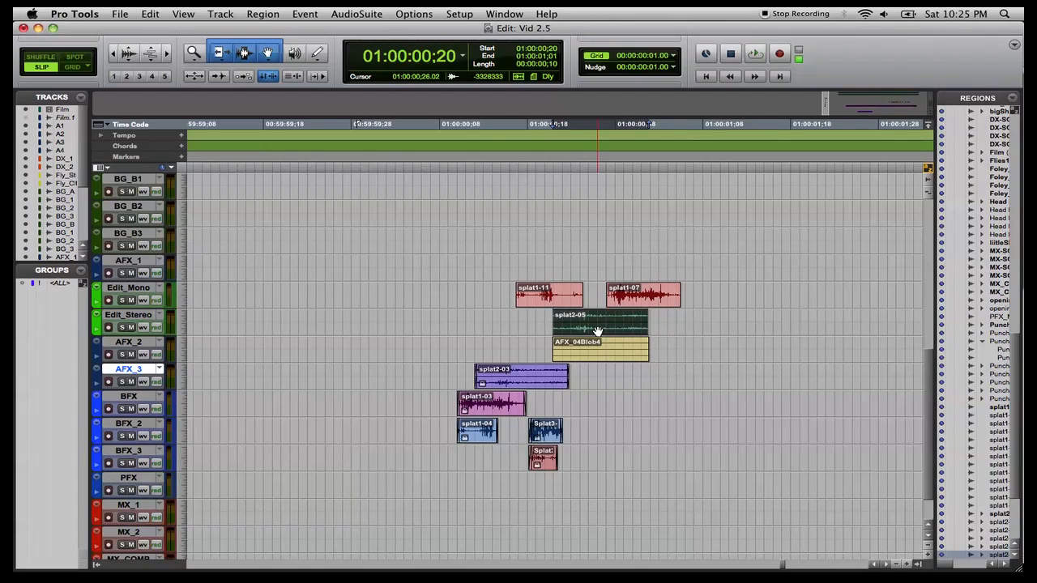
left_click_drag(597, 331, 594, 274)
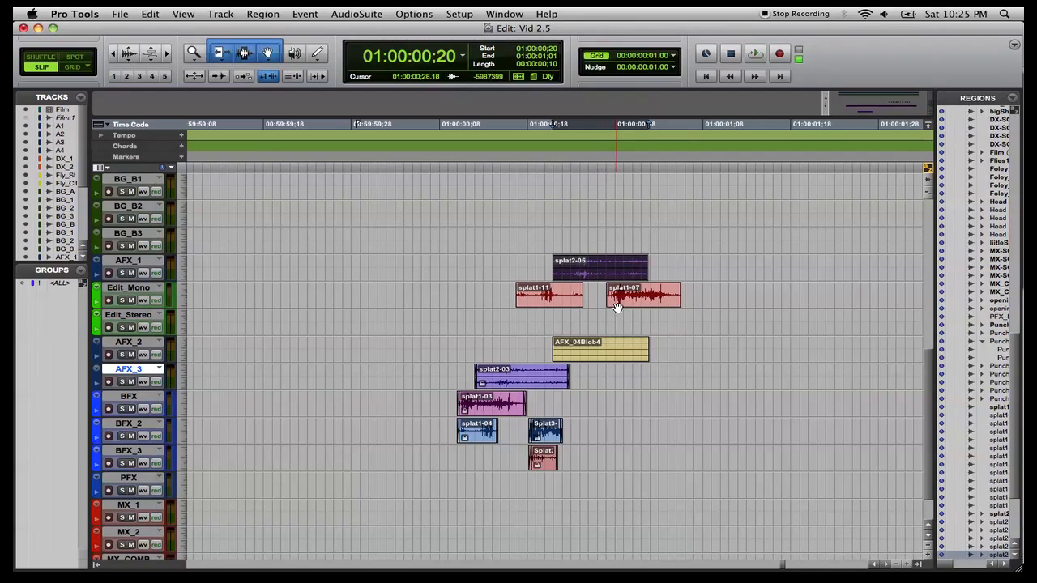
Shift splat1-11 earlier, then align splat1-07 with AFX_04Blob4's start and move it down onto BFX.
left_click_drag(558, 302, 462, 302)
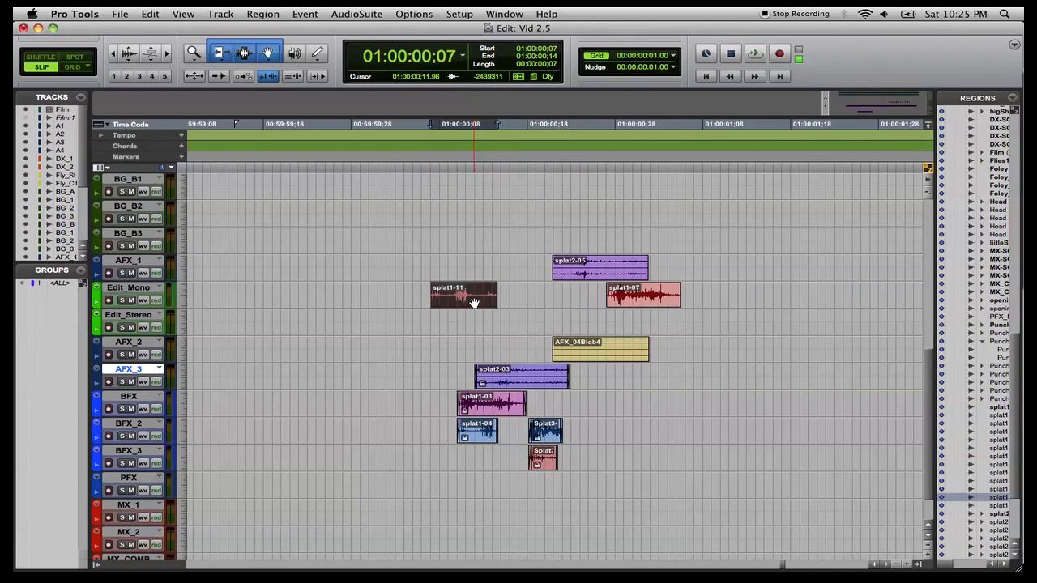
left_click(597, 361)
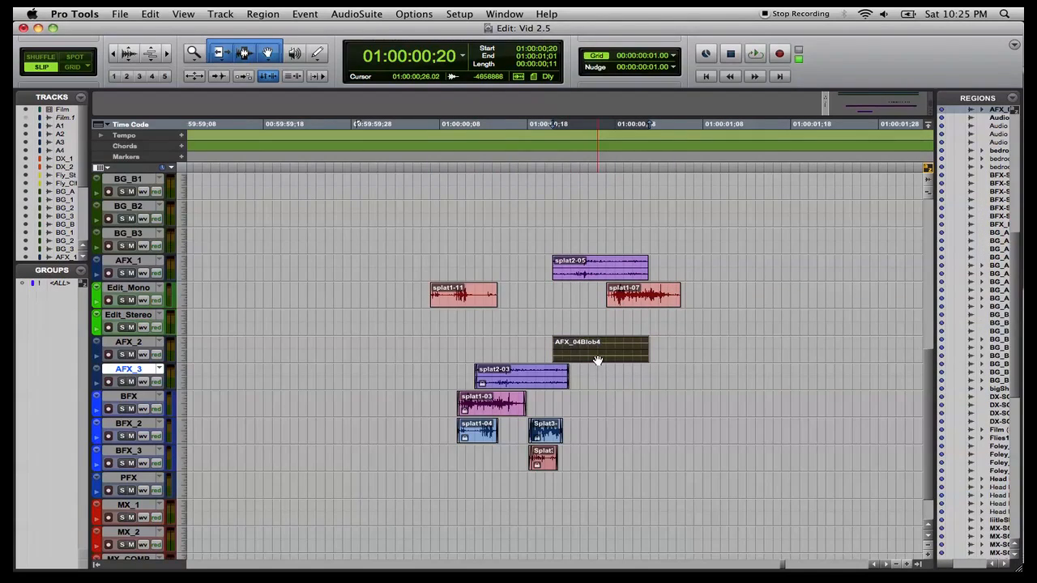
left_click(623, 302, "ctrl")
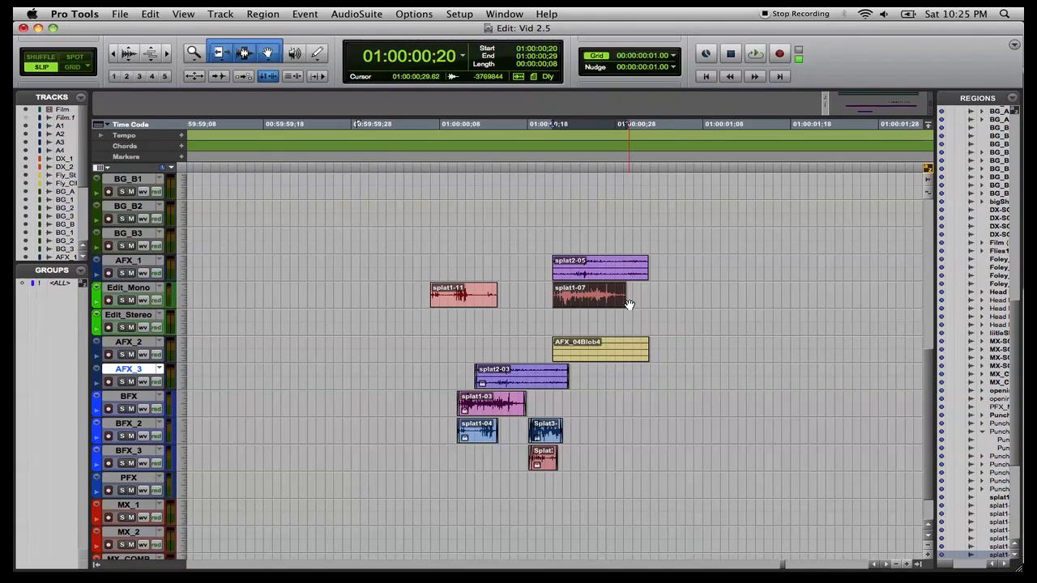
left_click(592, 384)
left_click_drag(592, 384, 585, 418)
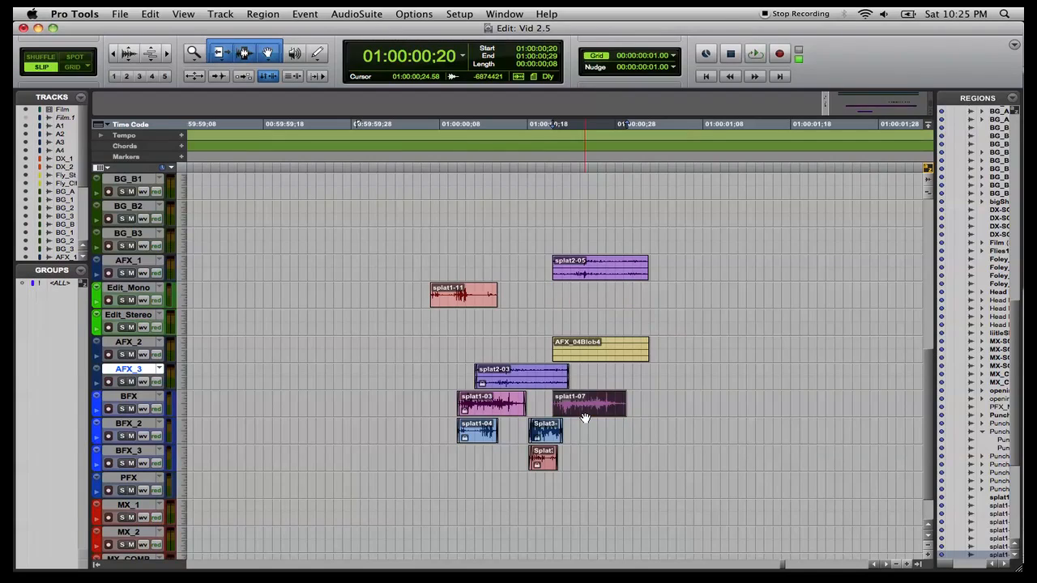
Align the start of splat1-11 with the start of AFX_04Blob4.
left_click(582, 360)
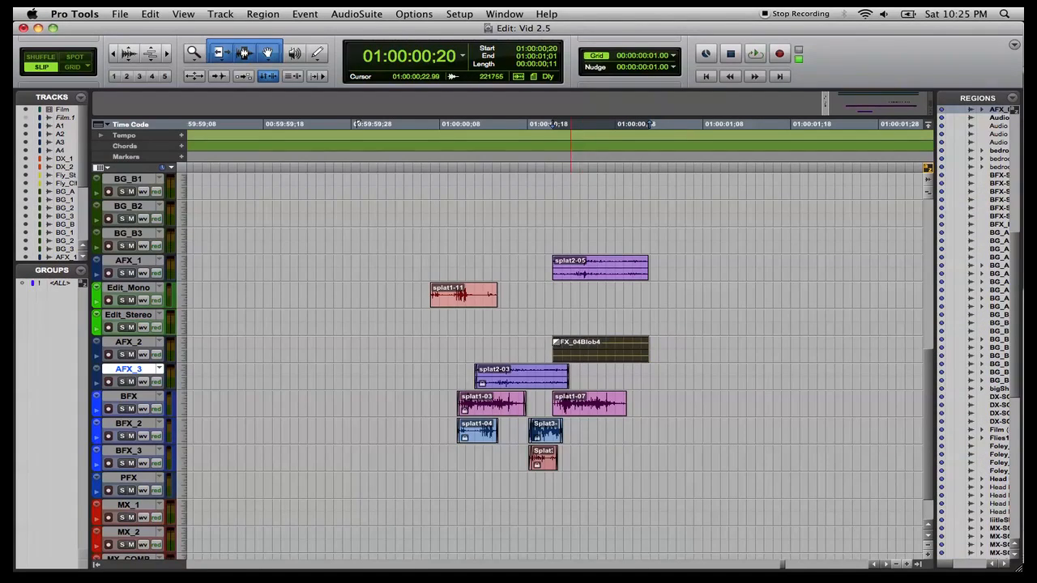
left_click(469, 307, "ctrl")
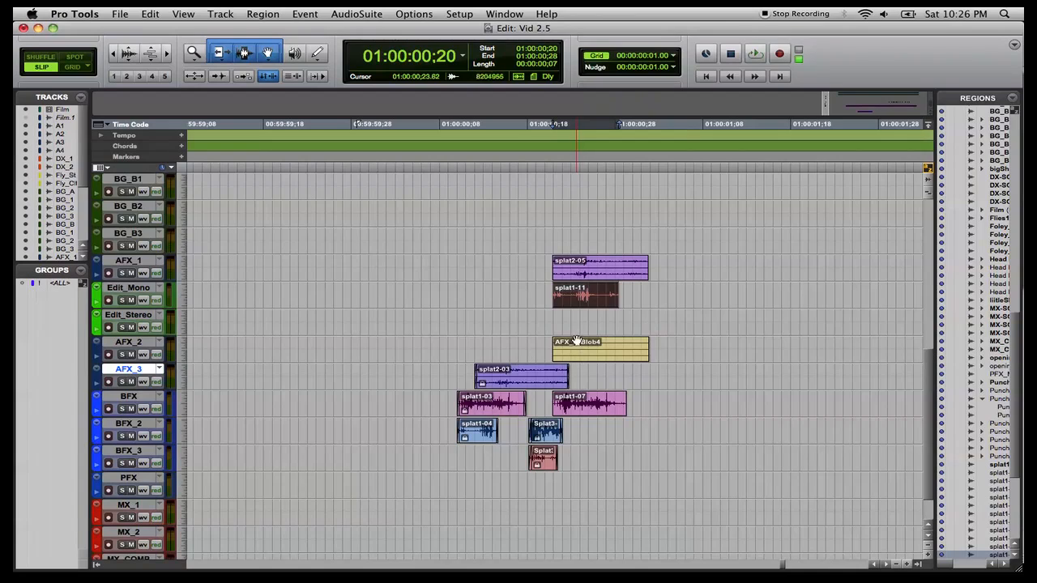
mouse_move(578, 303)
left_mouse_down()
mouse_move(588, 454)
mouse_move(593, 306)
left_mouse_up()
Create one new mono audio track below BFX_3.
left_click(141, 452)
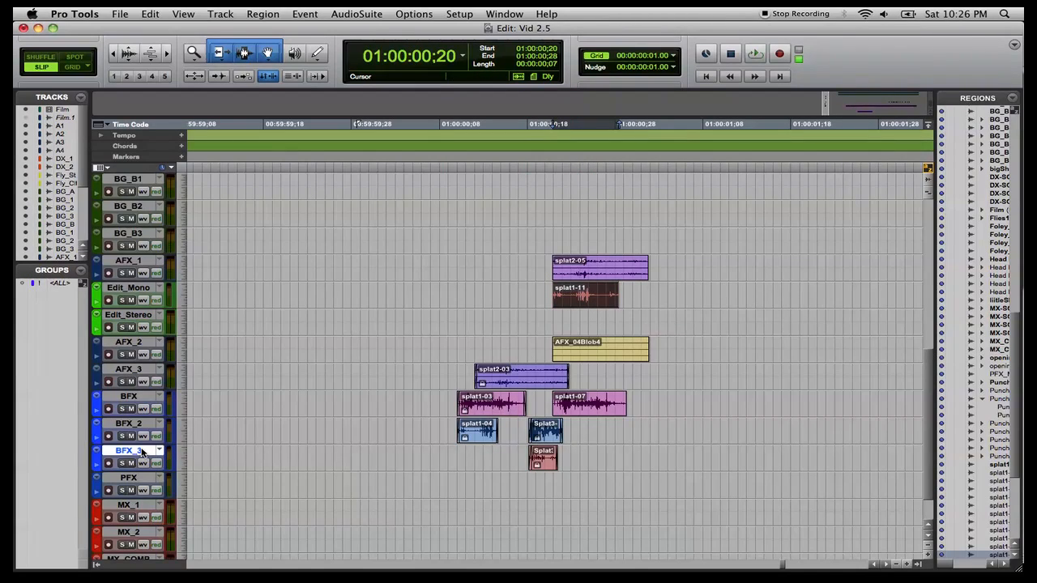
key("super+shift+n")
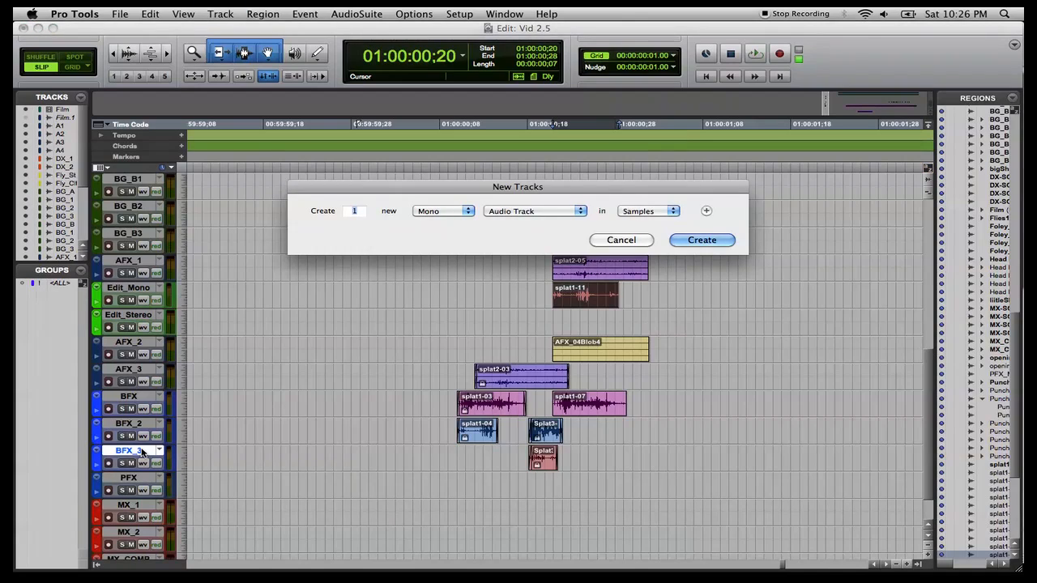
key("Return")
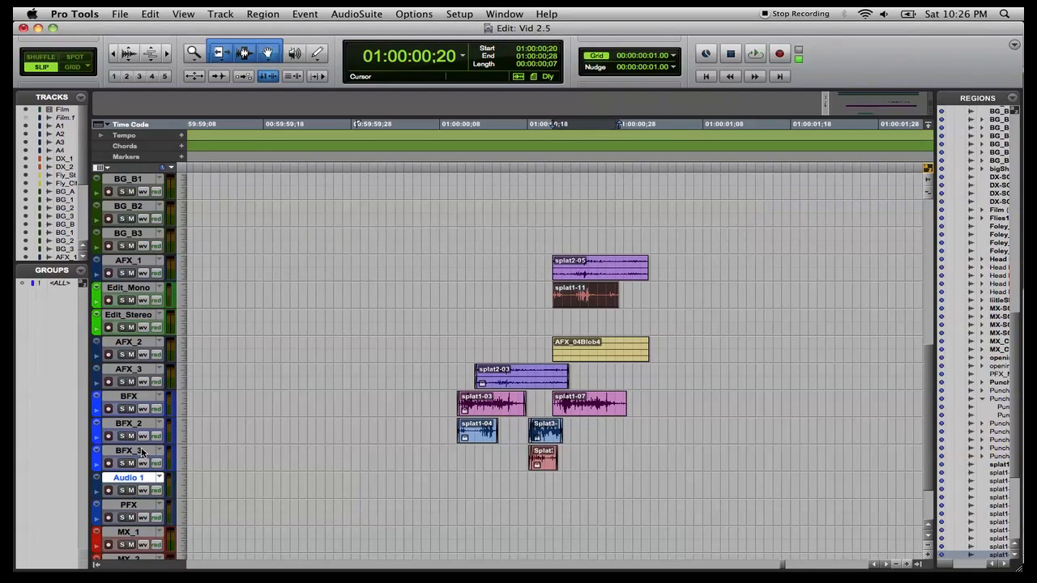
Rename the new track as BFX_4.
double_click(98, 484)
left_click(737, 230)
left_click(435, 196)
double_click(130, 479)
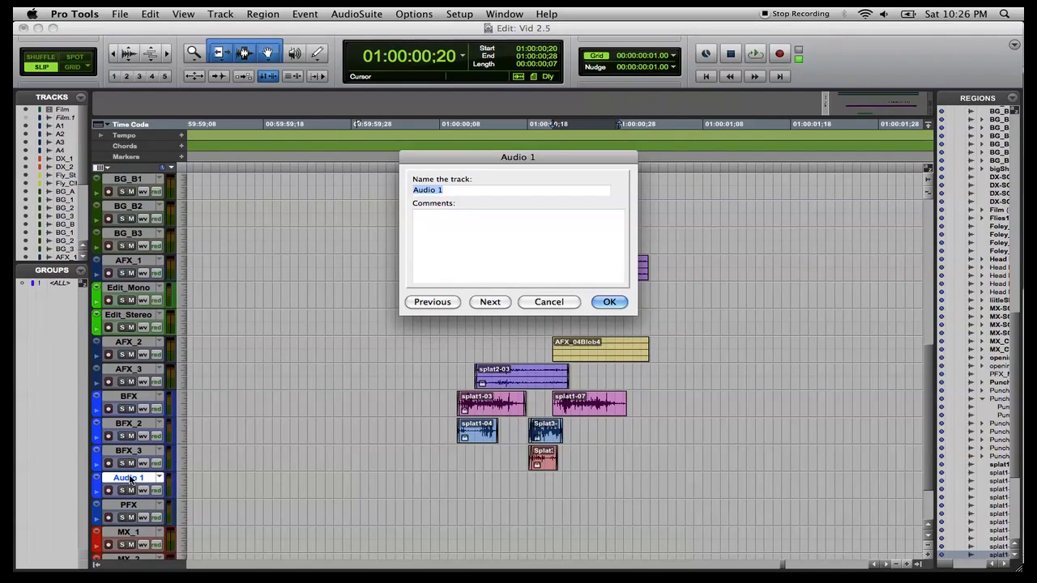
type("BFX_4")
key("Return")
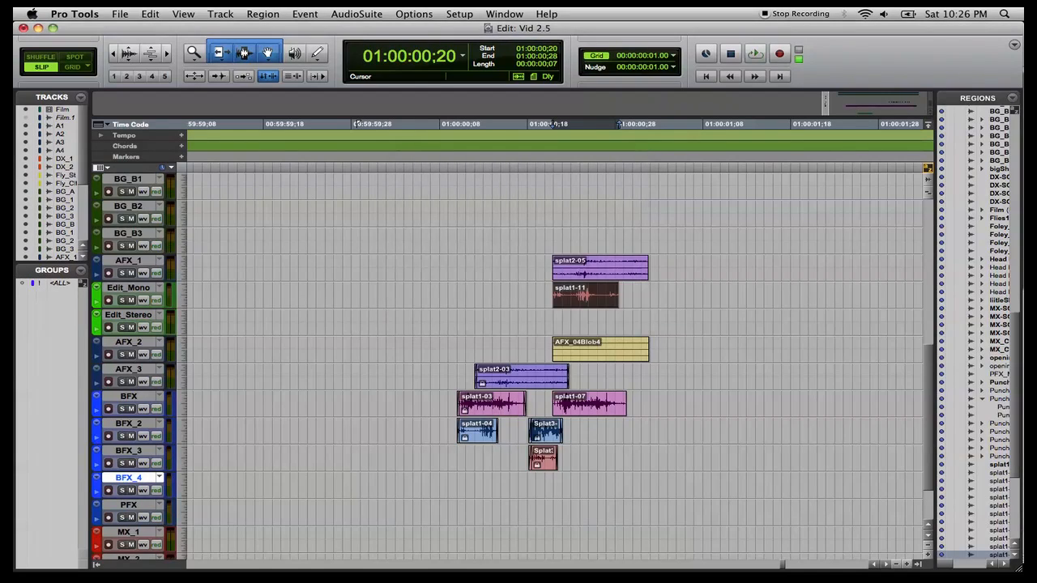
Move splat1-11 down onto the BFX_4 track, keeping its start aligned.
left_click_drag(589, 301, 587, 485)
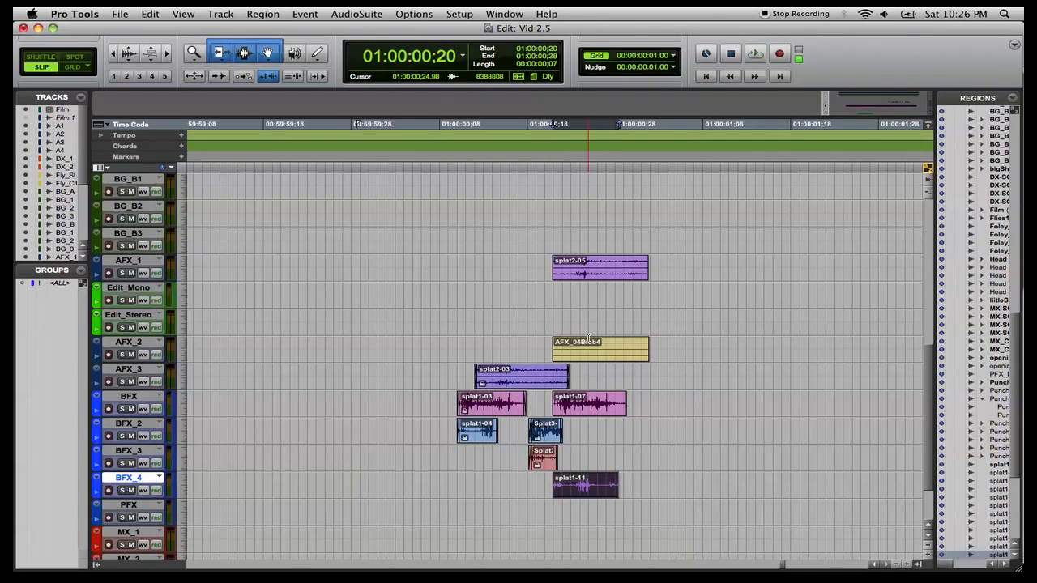
left_click(588, 276)
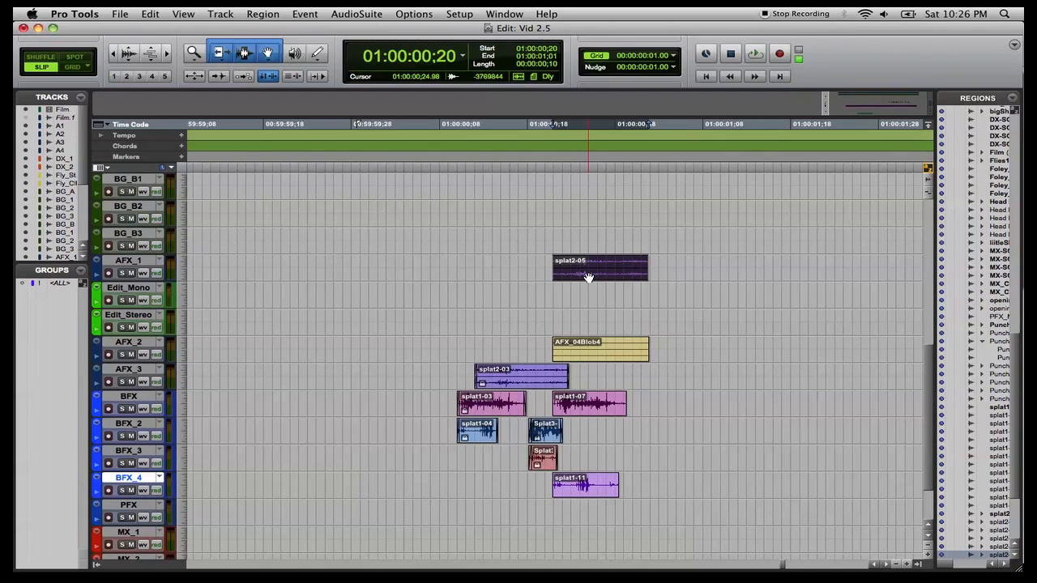
left_click(589, 366)
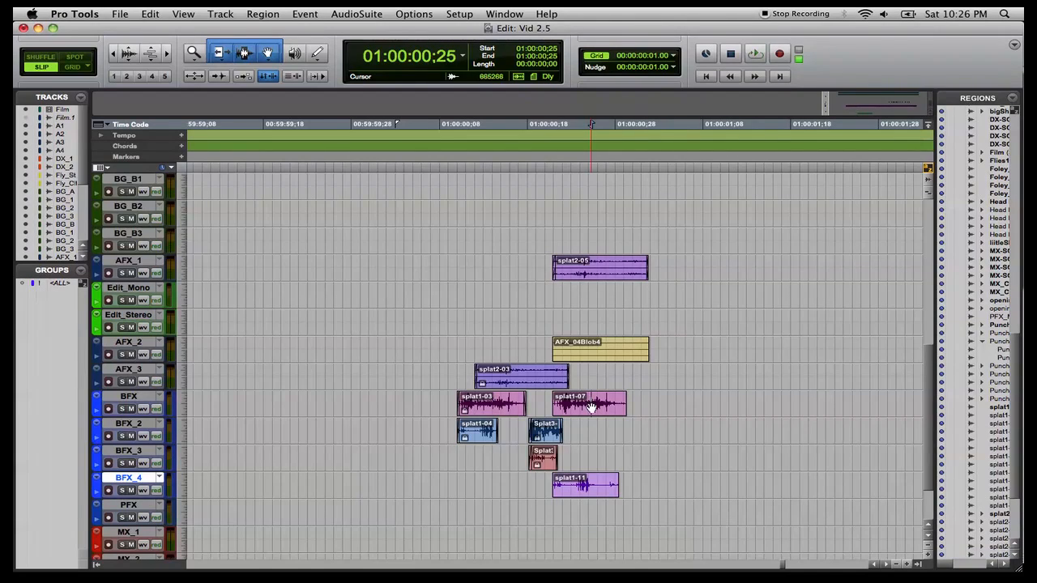
left_click(591, 408)
left_click(590, 490)
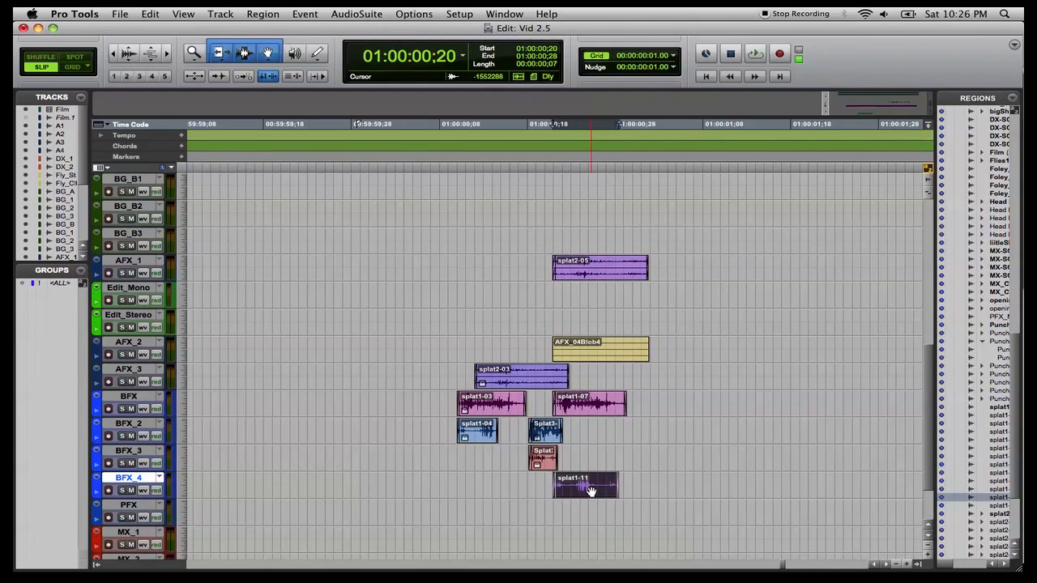
Lock the splat2-05 region in place.
left_click(593, 279)
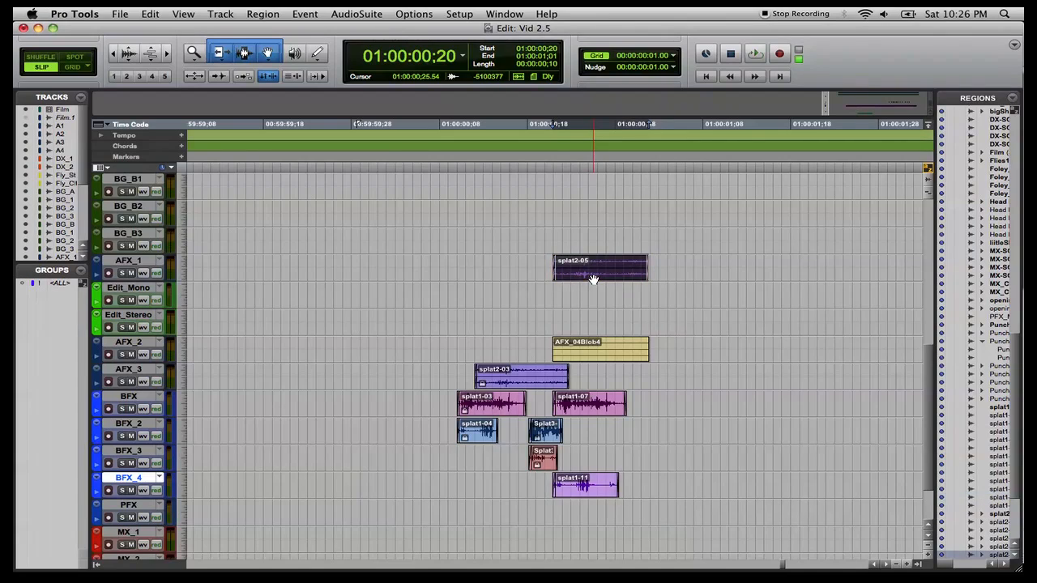
key("super+alt+m")
key("Return")
key("super+shift+y")
key("Return")
Lock the splat1-07 region in place.
left_click(581, 415)
key("super+alt+m")
key("Return")
key("super+shift+y")
key("Return")
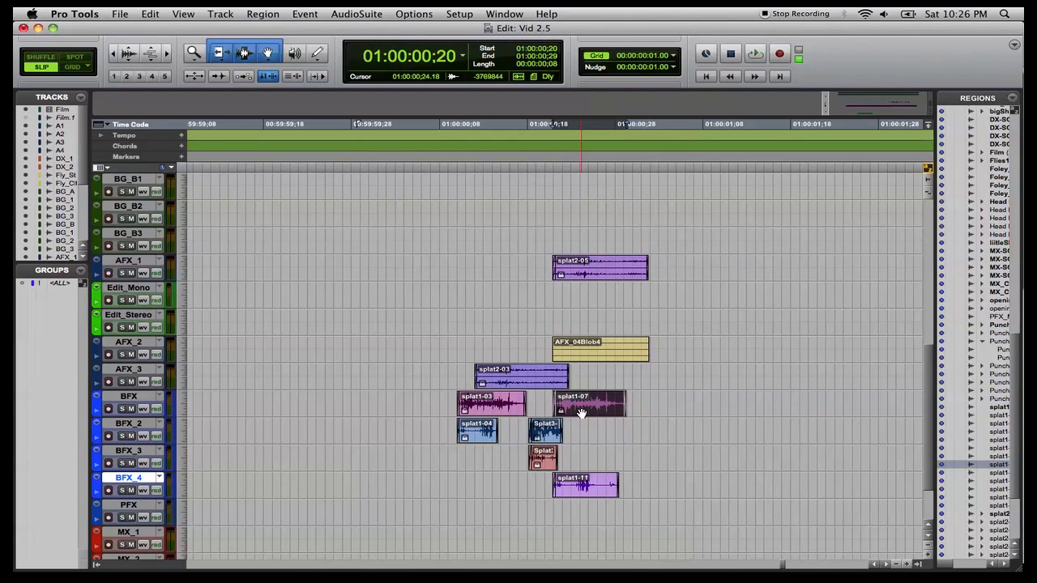
Lock the splat1-11 region in place.
left_click(583, 491)
key("super+alt+m")
key("Return")
key("super+shift+y")
key("Return")
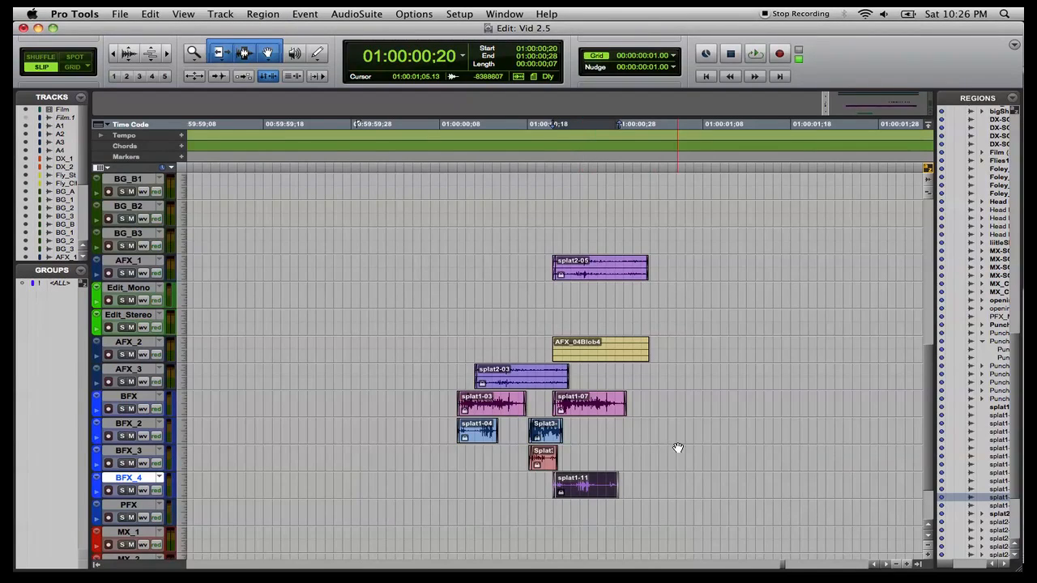
Delete the AFX_04Blob4 guide region from the AFX_2 track.
left_click(616, 359)
key("Delete")
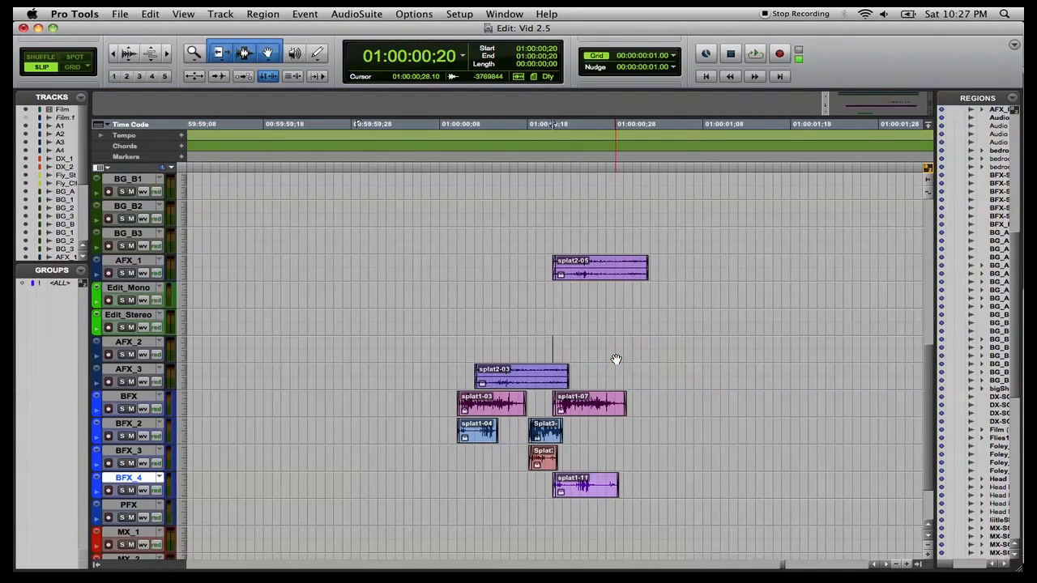
Open the video window and play back the splat section of the edit.
left_click(502, 14)
left_click(531, 296)
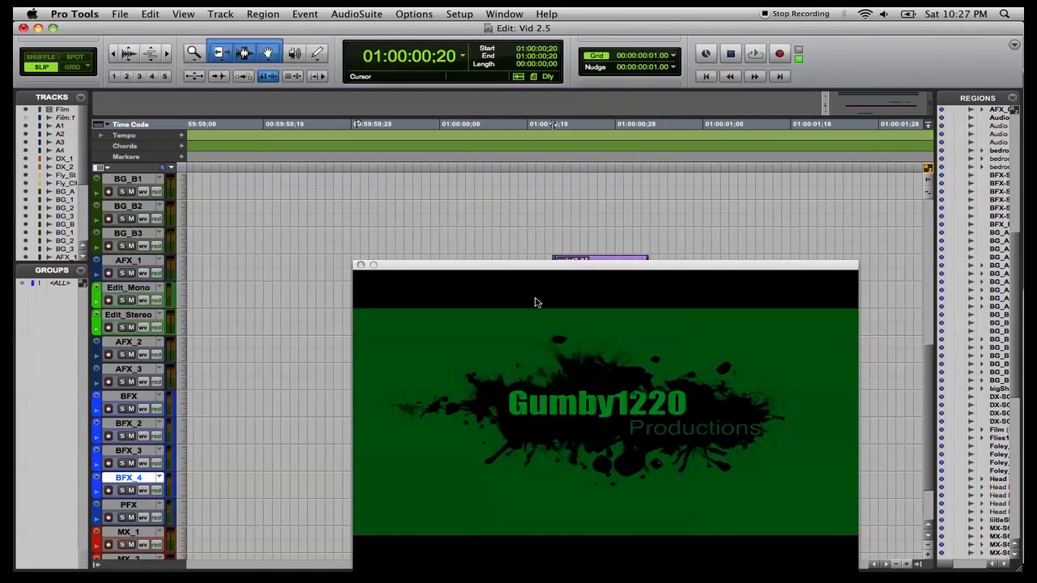
key("space")
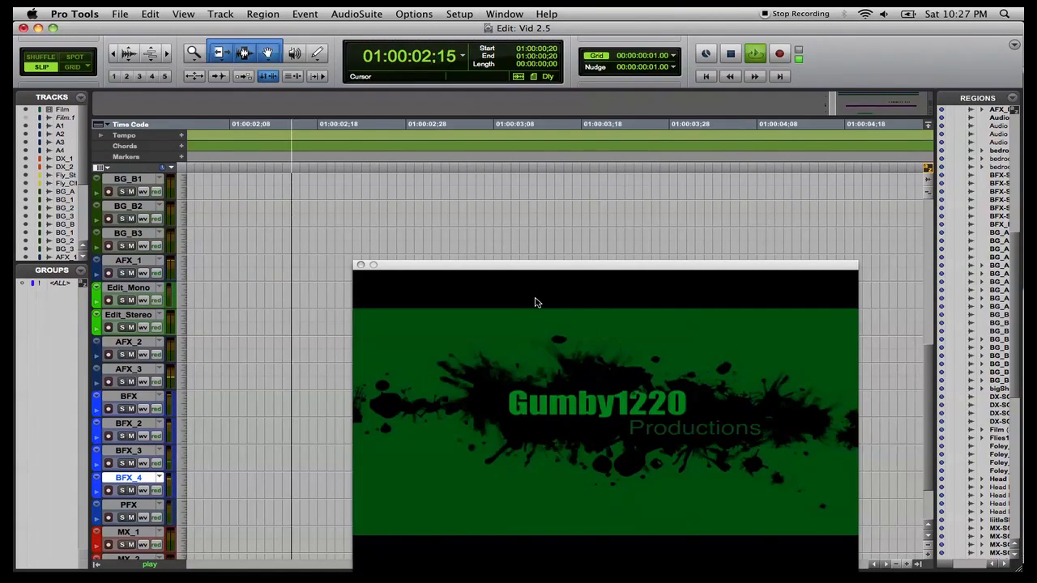
key("space")
key("space")
key("space")
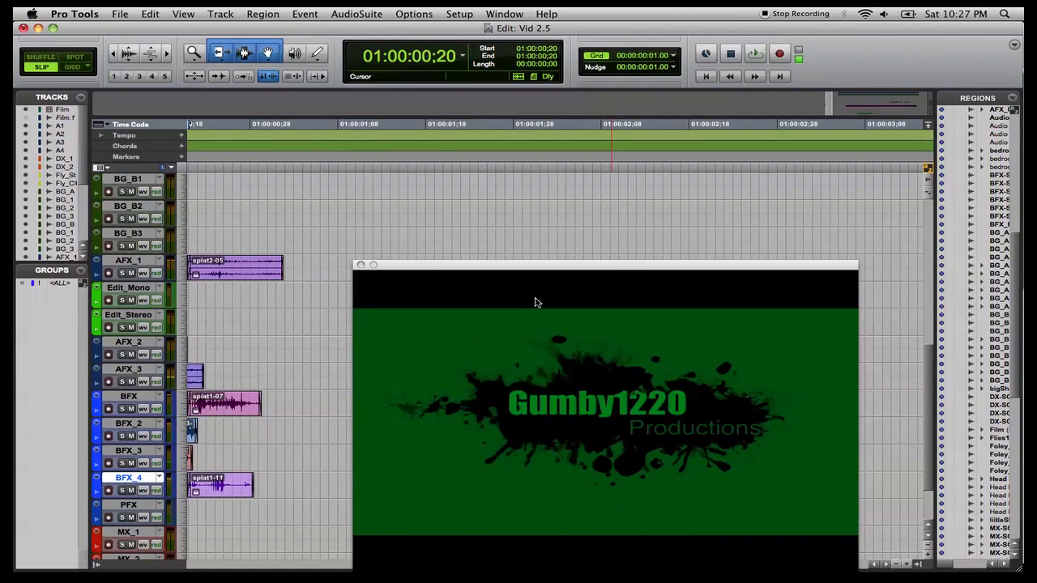
Play back from a point just before the splats, then close the video window.
scroll(478, 208, "left", 5)
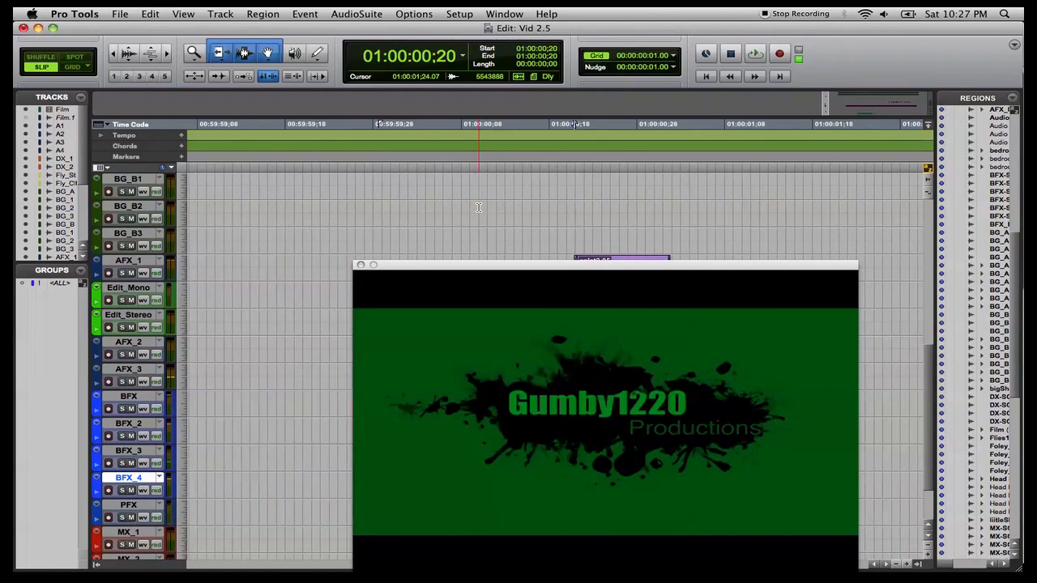
left_click(367, 151)
key("space")
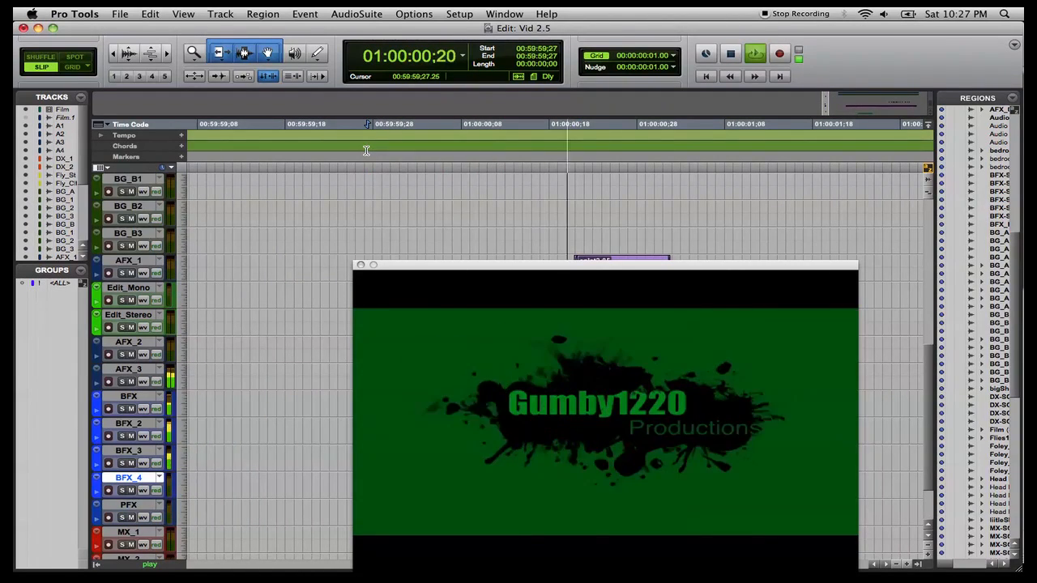
key("space")
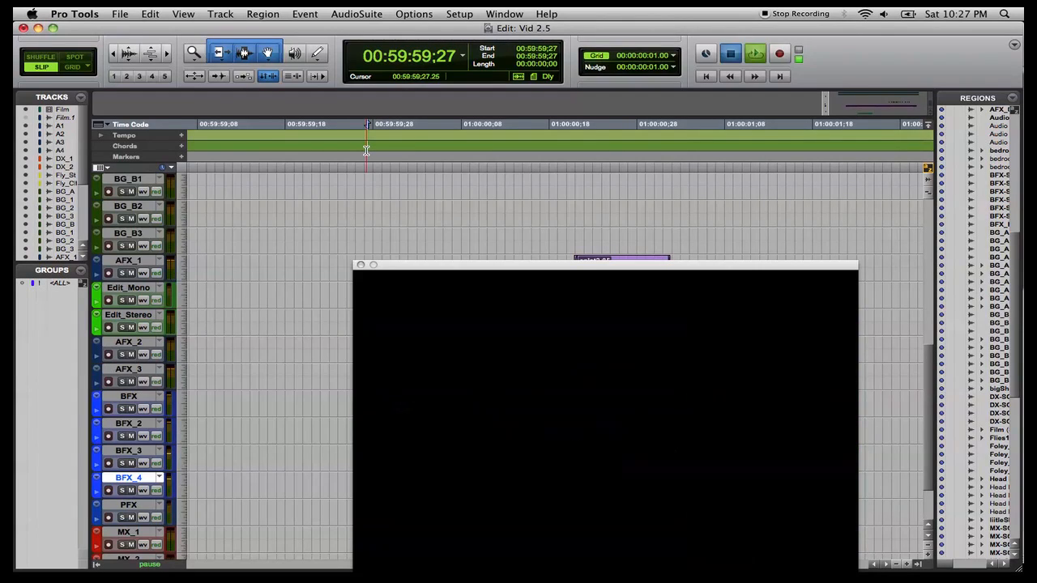
key("space")
key("space")
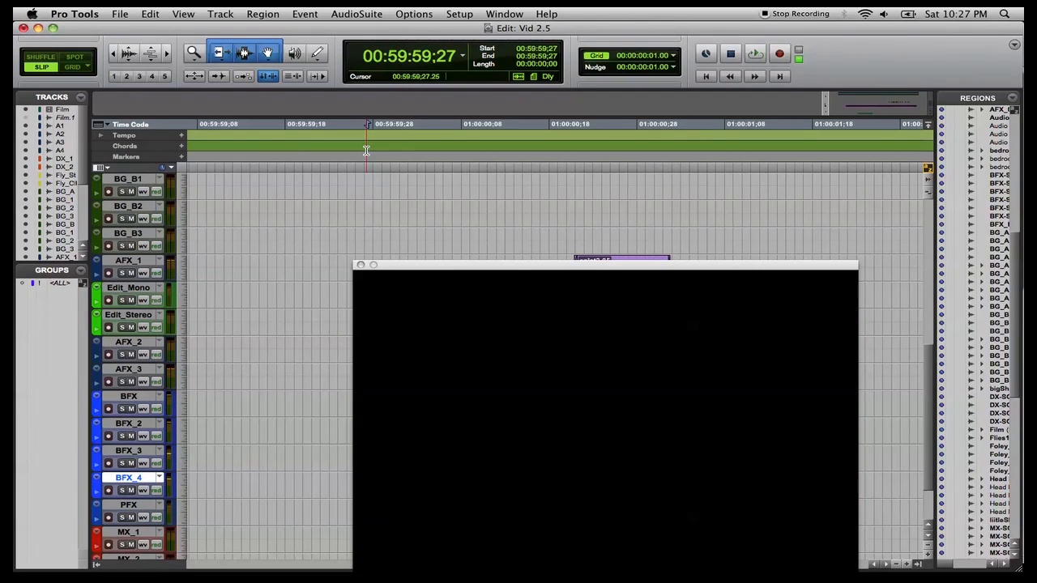
left_click(361, 265)
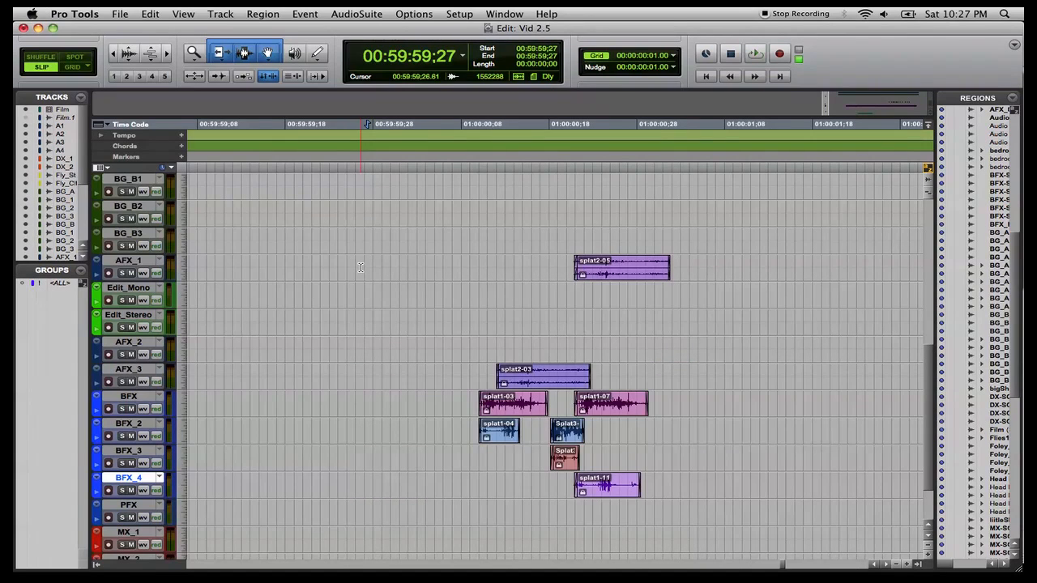
Zoom out to survey all the session's regions across the timeline.
key("r")
key("r")
key("r")
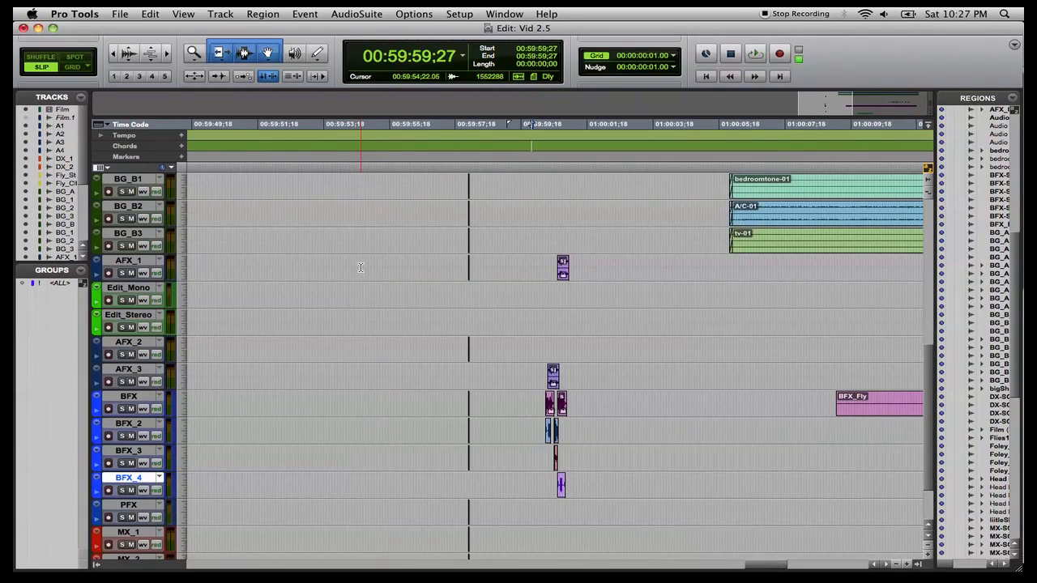
key("r")
key("r")
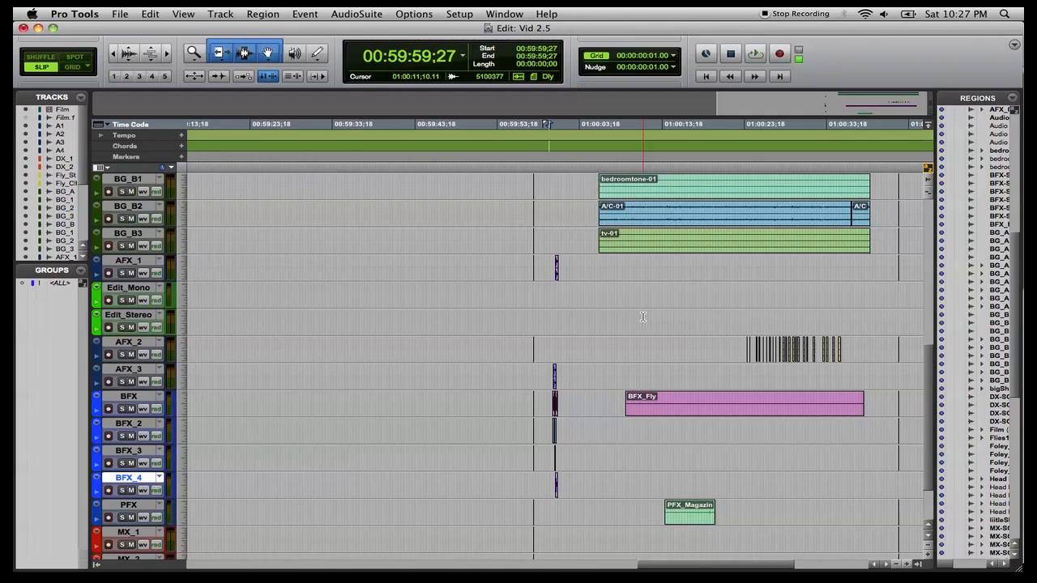
scroll(643, 317, "right", 5)
scroll(642, 316, "down", 1)
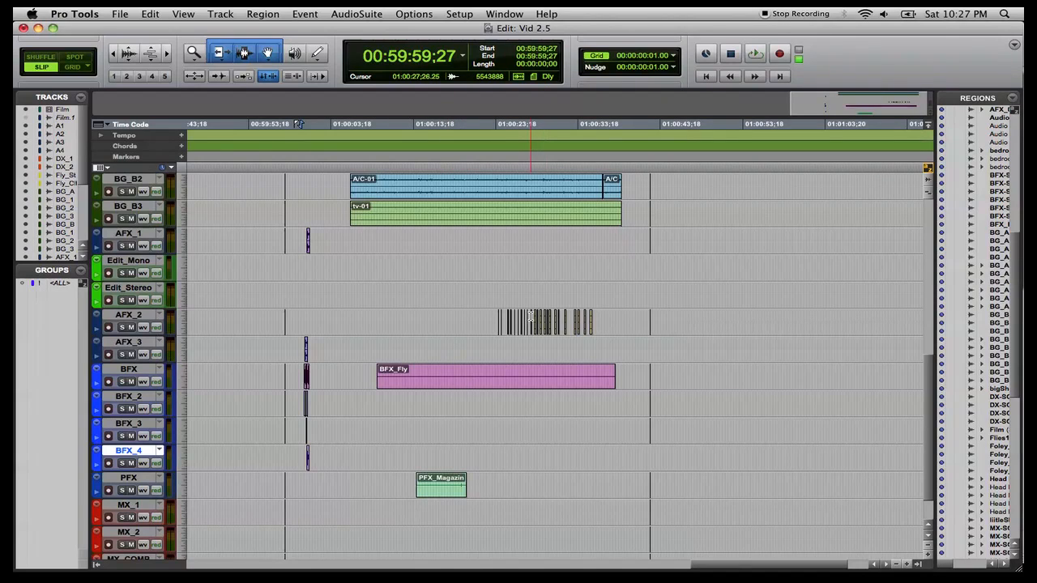
scroll(530, 316, "up", 8)
scroll(530, 316, "down", 9)
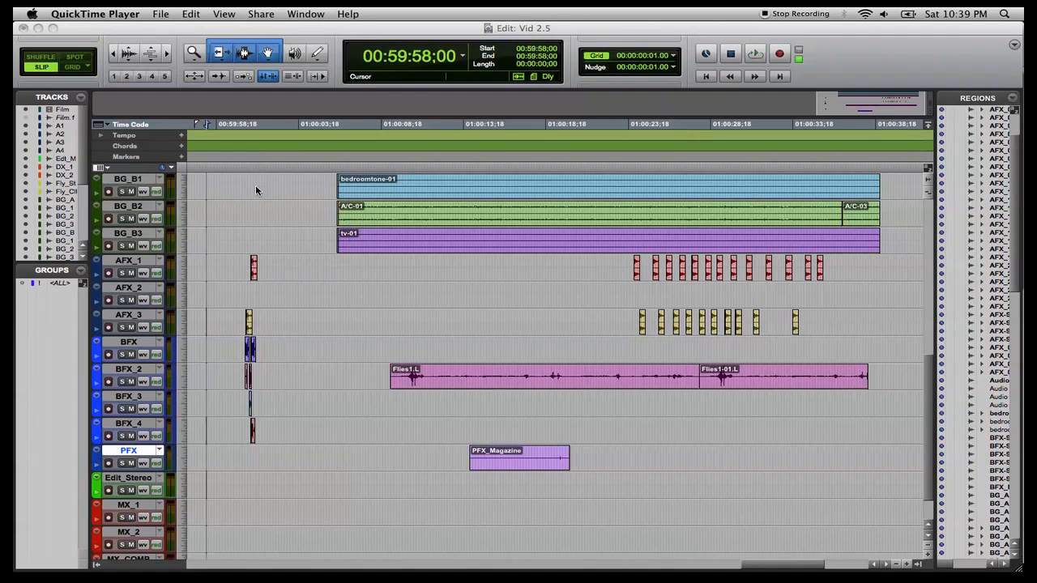
Open the video window and play the film from the start with all sound tracks, then close it.
left_click(348, 53)
left_click(503, 14)
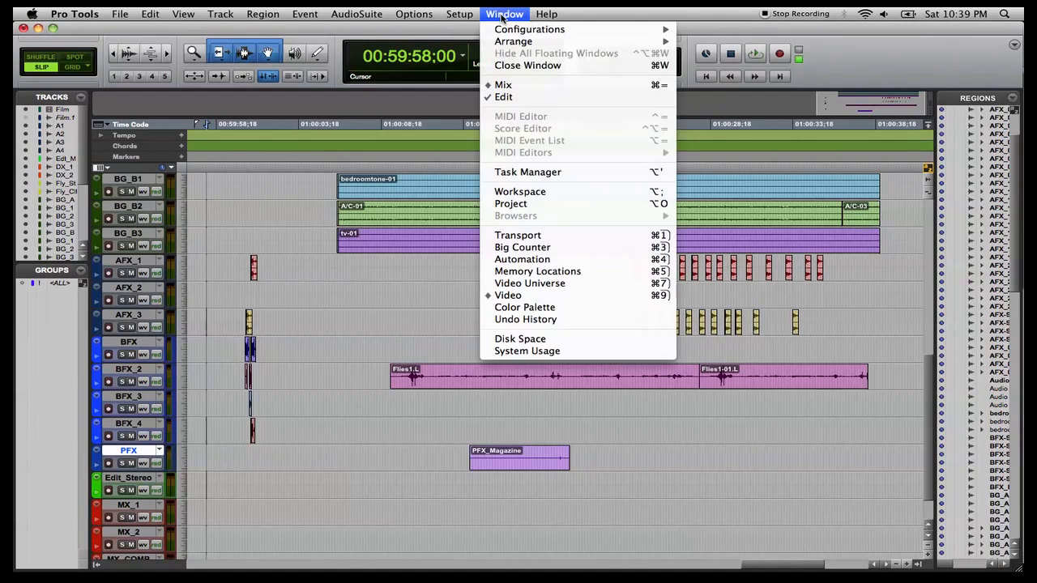
left_click(506, 294)
left_click_drag(549, 266, 243, 238)
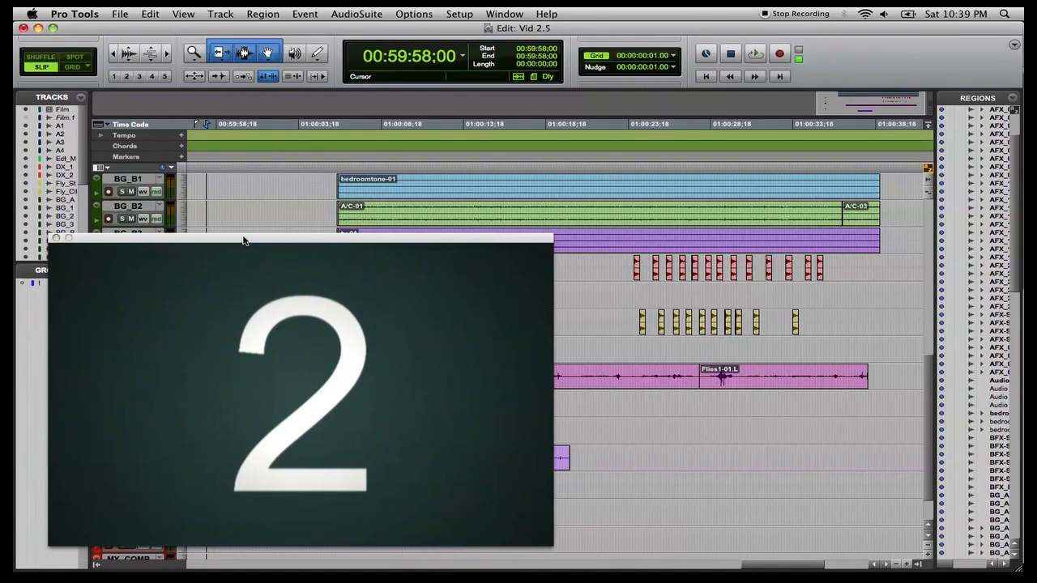
key("space")
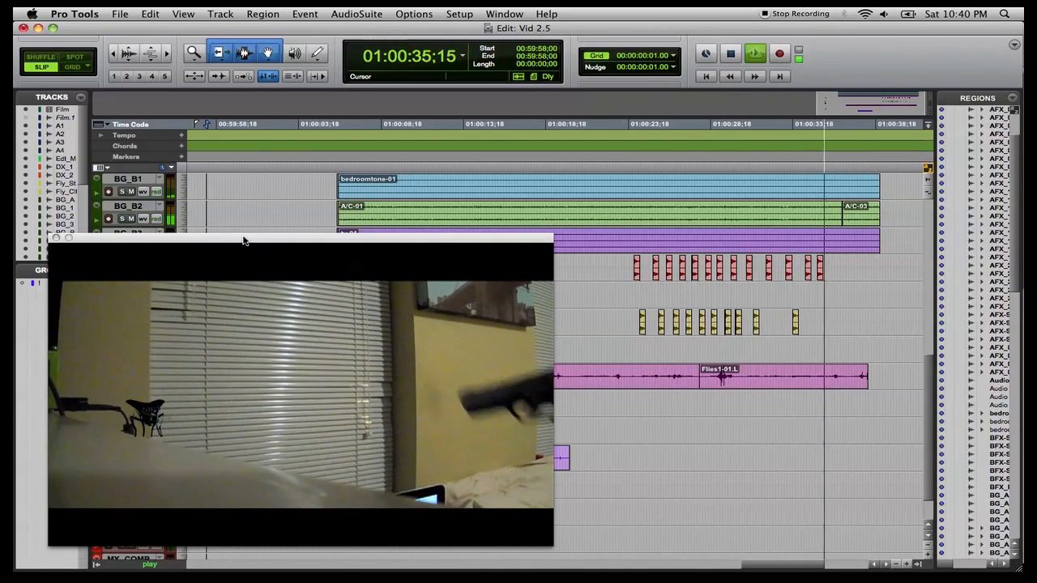
key("space")
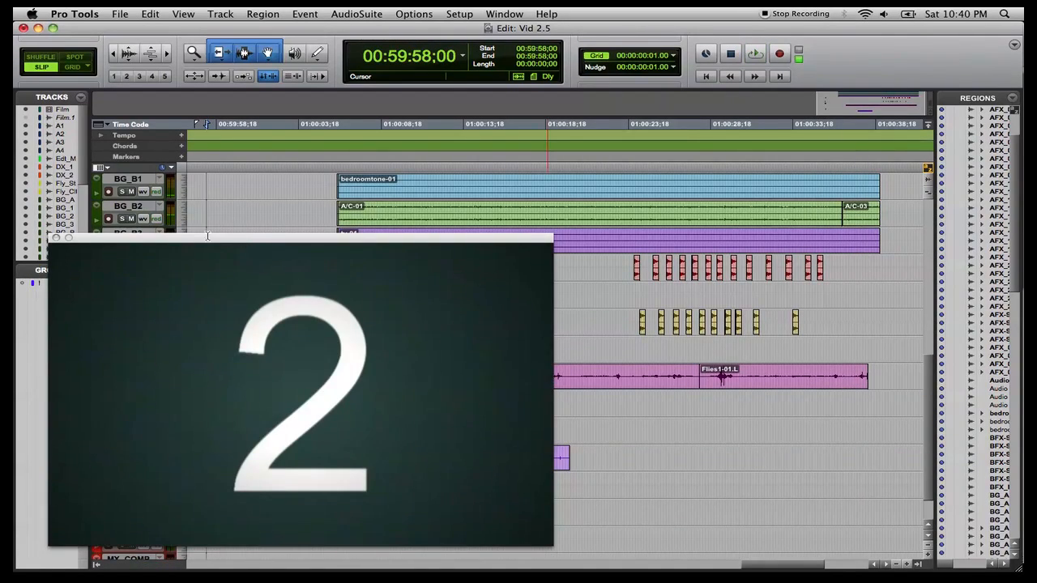
left_click(55, 239)
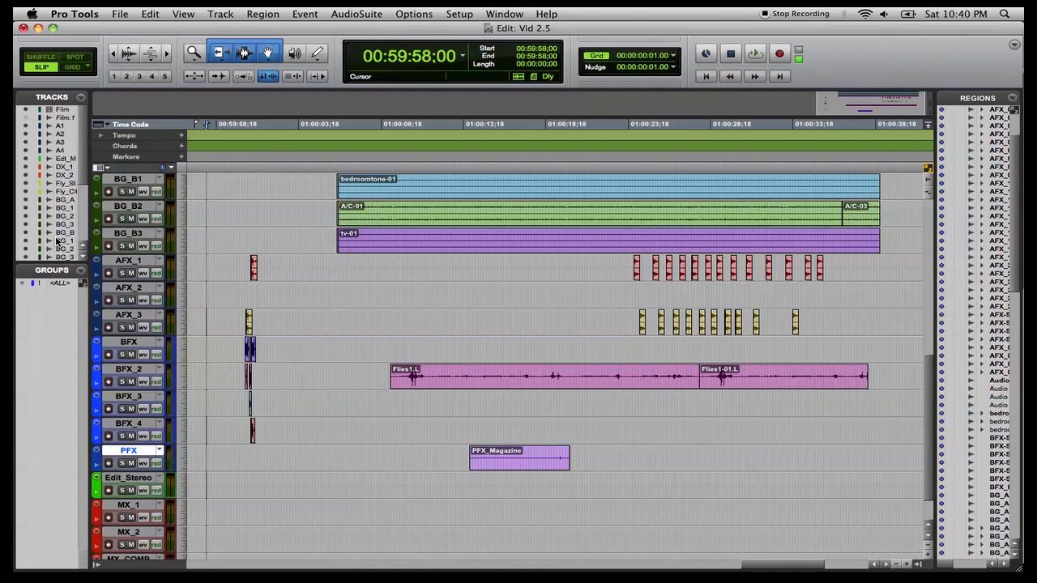
scroll(369, 309, "up", 6)
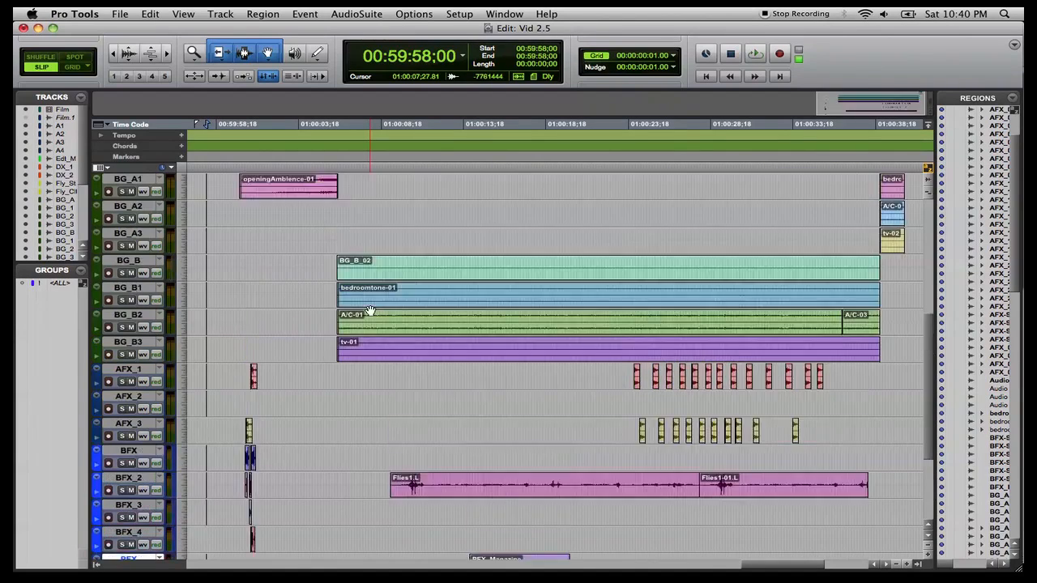
scroll(370, 310, "up", 4)
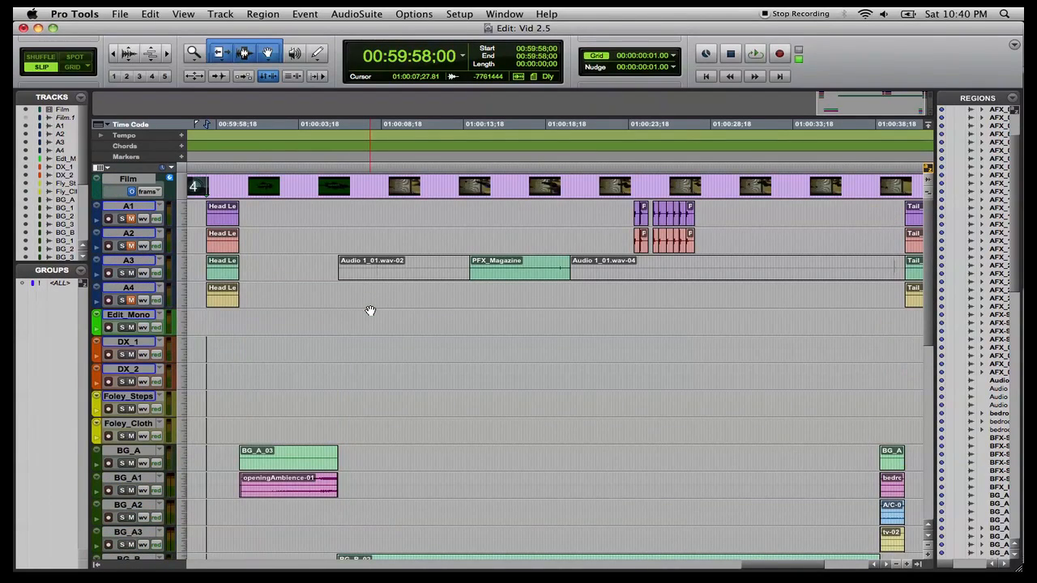